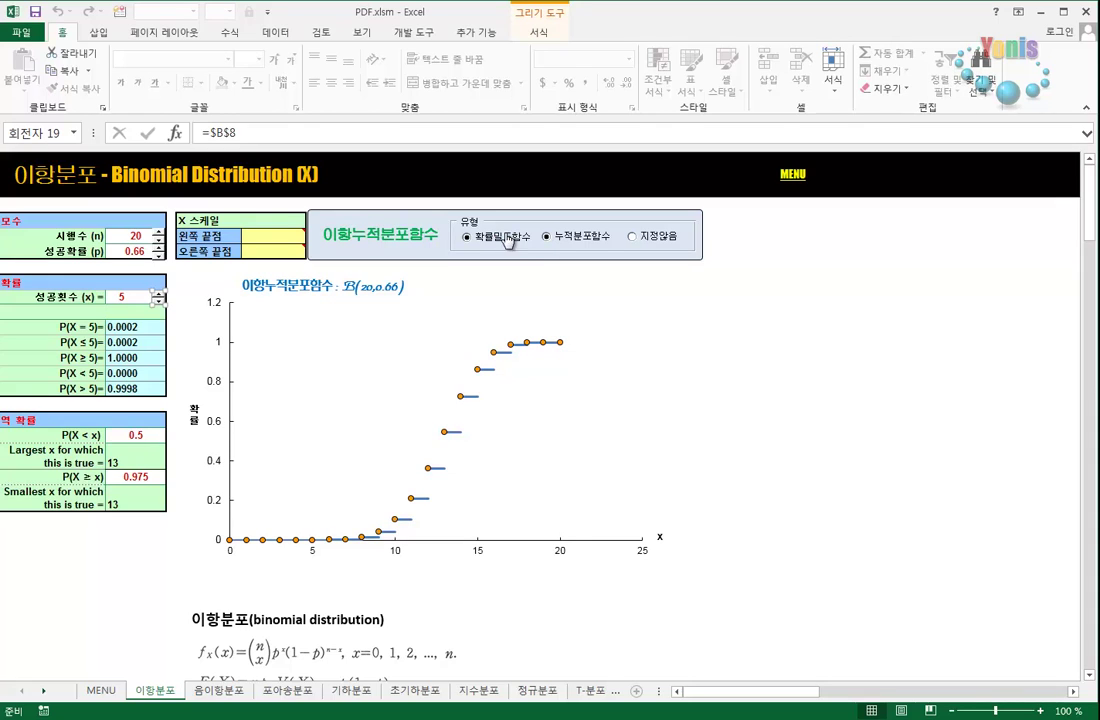
Step: Plot the binomial probability density function (확률밀도함수) and lower the success probability p to 0.64
{"action": "left_click", "coordinate": [508, 238]}
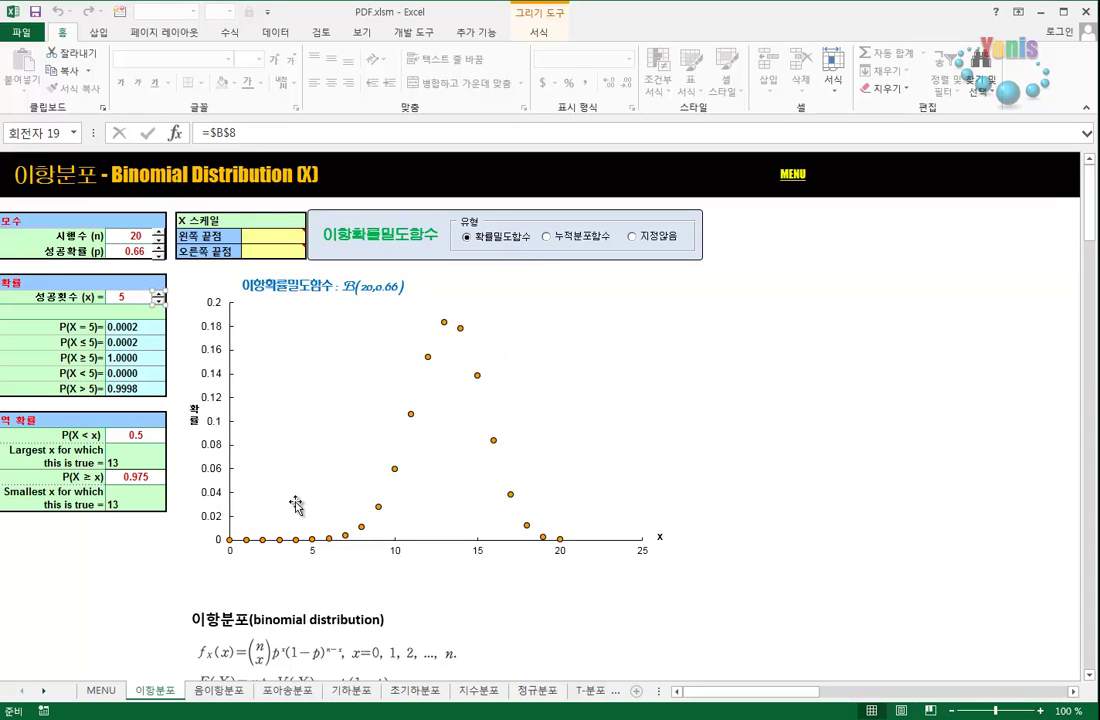
{"action": "left_click", "coordinate": [157, 255]}
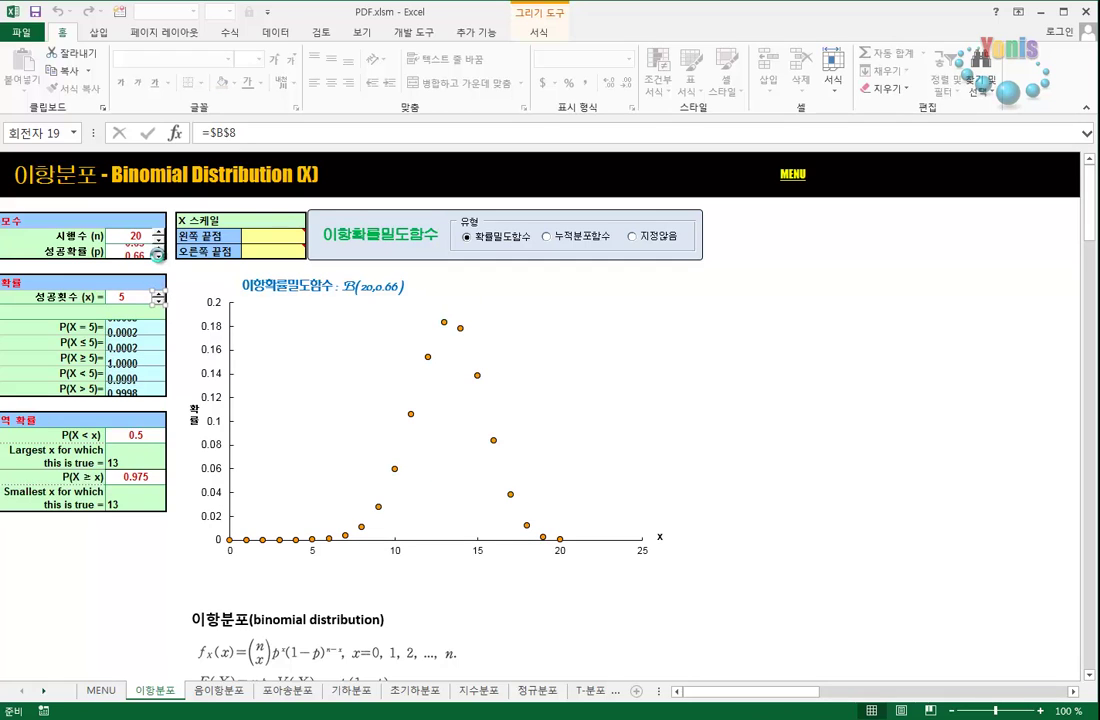
{"action": "left_click", "coordinate": [158, 255]}
{"action": "left_click", "coordinate": [158, 255]}
{"action": "left_click", "coordinate": [158, 247]}
Step: Raise the number of successes x to 8 on the binomial sheet
{"action": "left_click", "coordinate": [125, 297]}
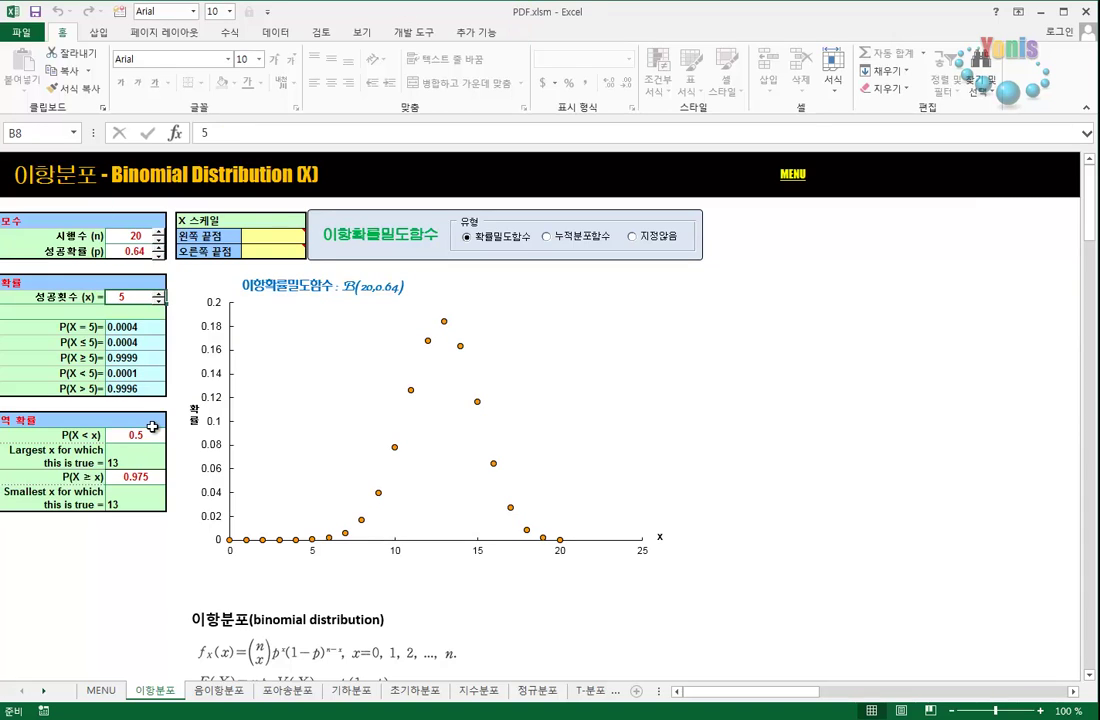
{"action": "left_click", "coordinate": [157, 295]}
{"action": "right_click", "coordinate": [150, 297]}
{"action": "key", "text": "Escape"}
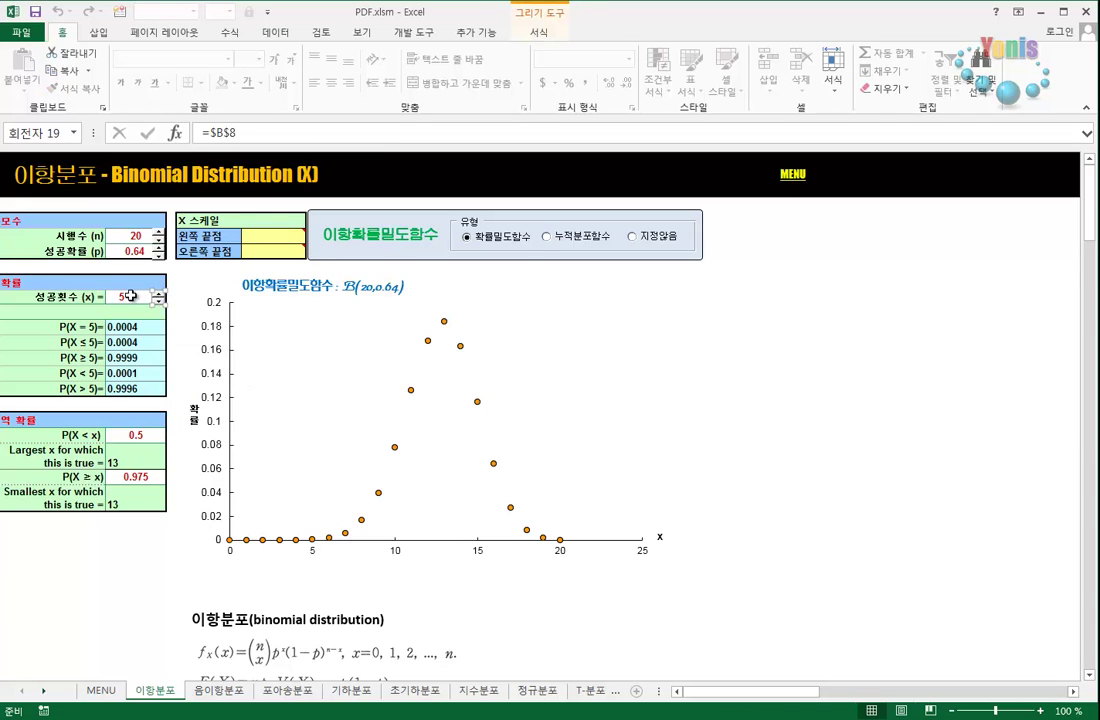
{"action": "left_click", "coordinate": [130, 296]}
{"action": "key", "text": "Down"}
{"action": "key", "text": "Down"}
{"action": "left_click", "coordinate": [158, 293]}
{"action": "left_click", "coordinate": [158, 293]}
{"action": "left_click", "coordinate": [158, 294]}
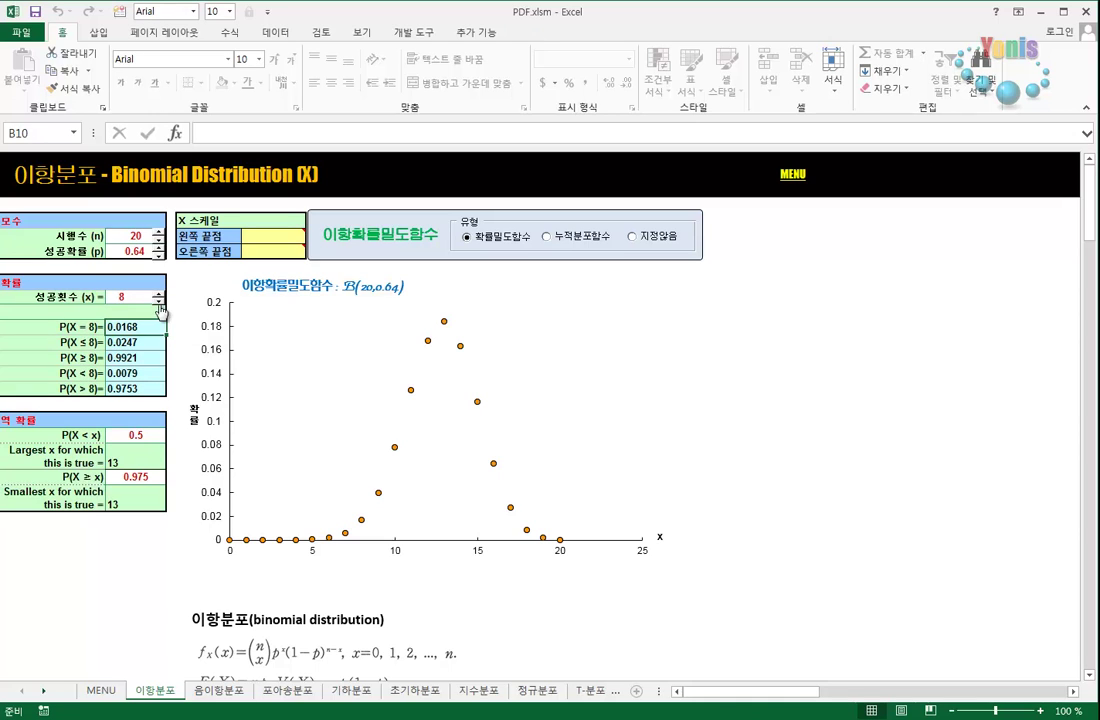
{"action": "left_click", "coordinate": [158, 301]}
{"action": "left_click", "coordinate": [158, 292]}
Step: Set the binomial number of trials n to 21 and the success probability p to 0.60
{"action": "left_click", "coordinate": [273, 593]}
{"action": "scroll", "coordinate": [248, 595], "scroll_direction": "down", "scroll_amount": 4}
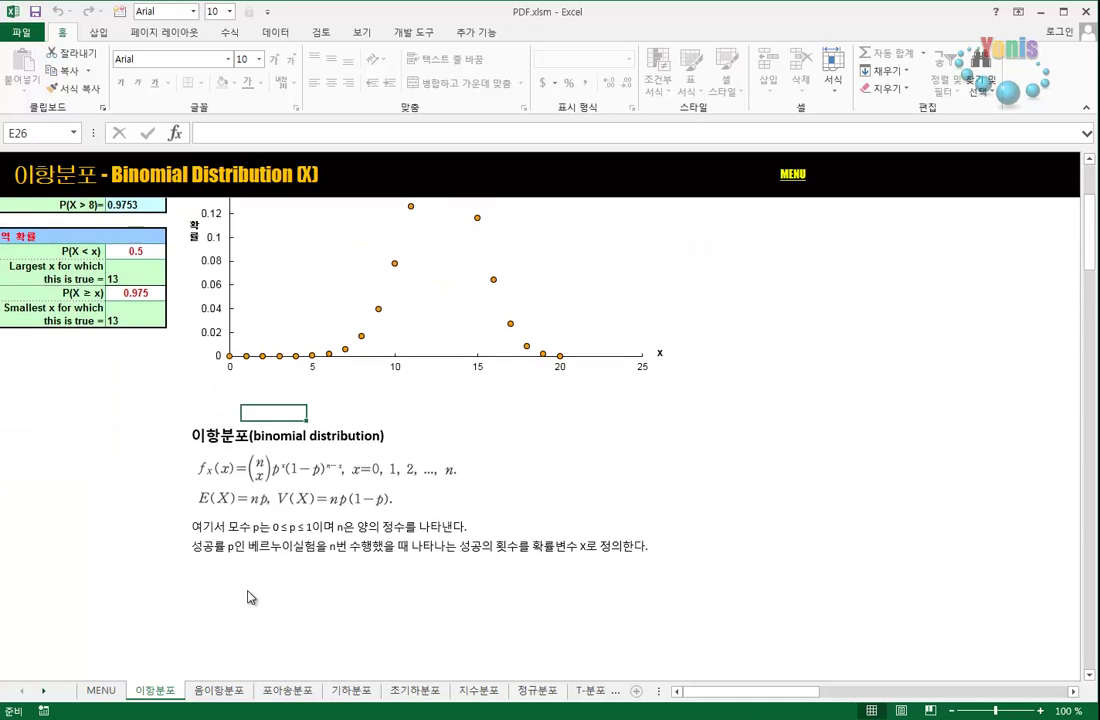
{"action": "scroll", "coordinate": [250, 553], "scroll_direction": "up", "scroll_amount": 4}
{"action": "scroll", "coordinate": [300, 600], "scroll_direction": "down", "scroll_amount": 2}
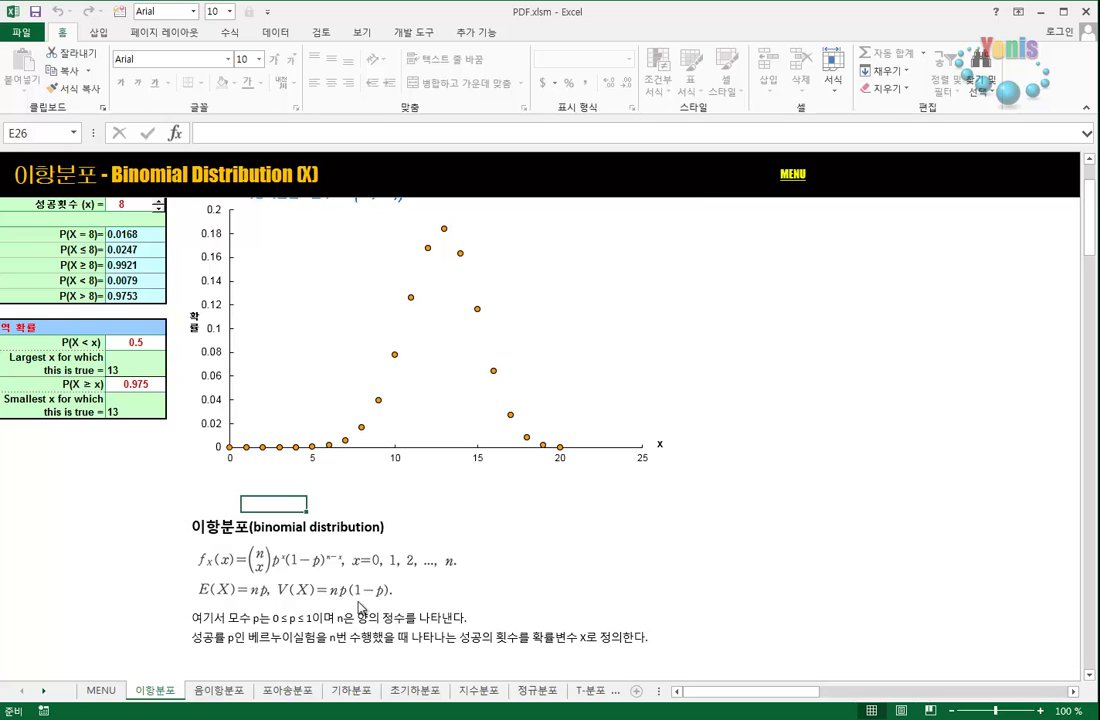
{"action": "scroll", "coordinate": [360, 607], "scroll_direction": "up", "scroll_amount": 2}
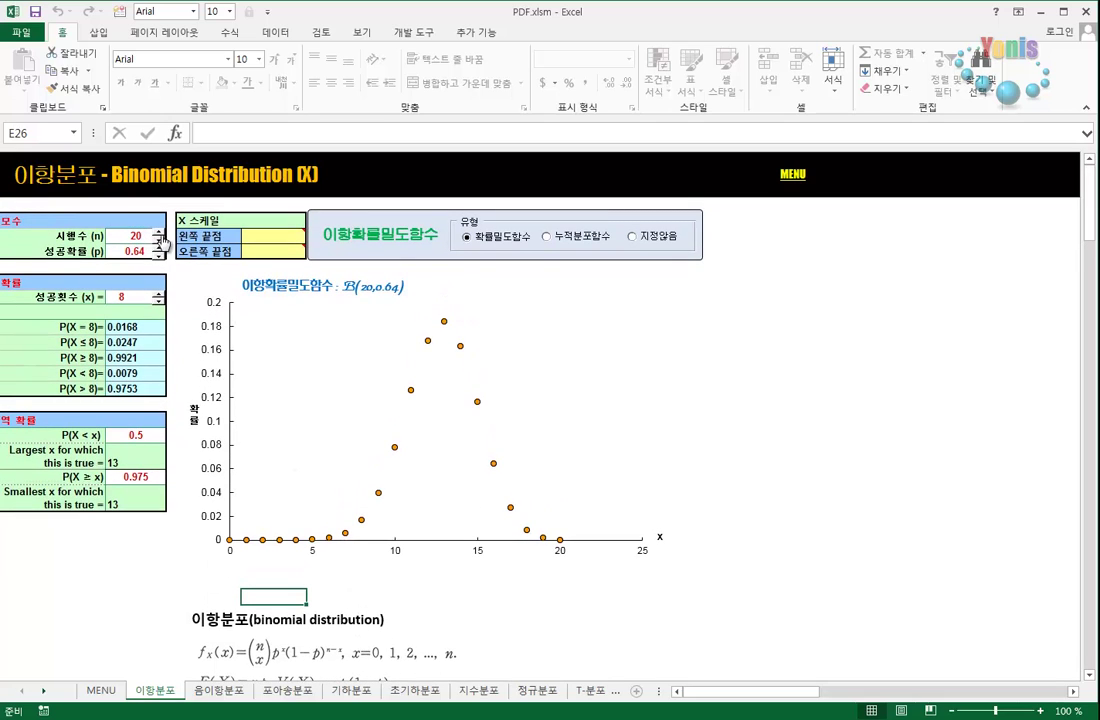
{"action": "left_click", "coordinate": [157, 231]}
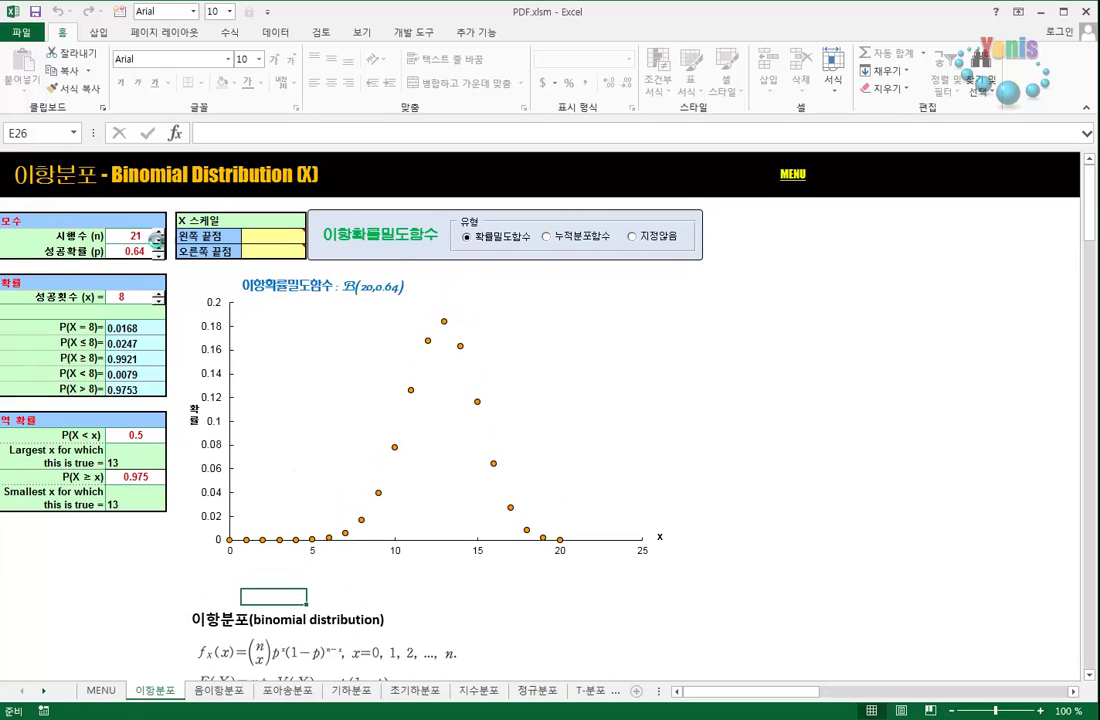
{"action": "left_click", "coordinate": [158, 255]}
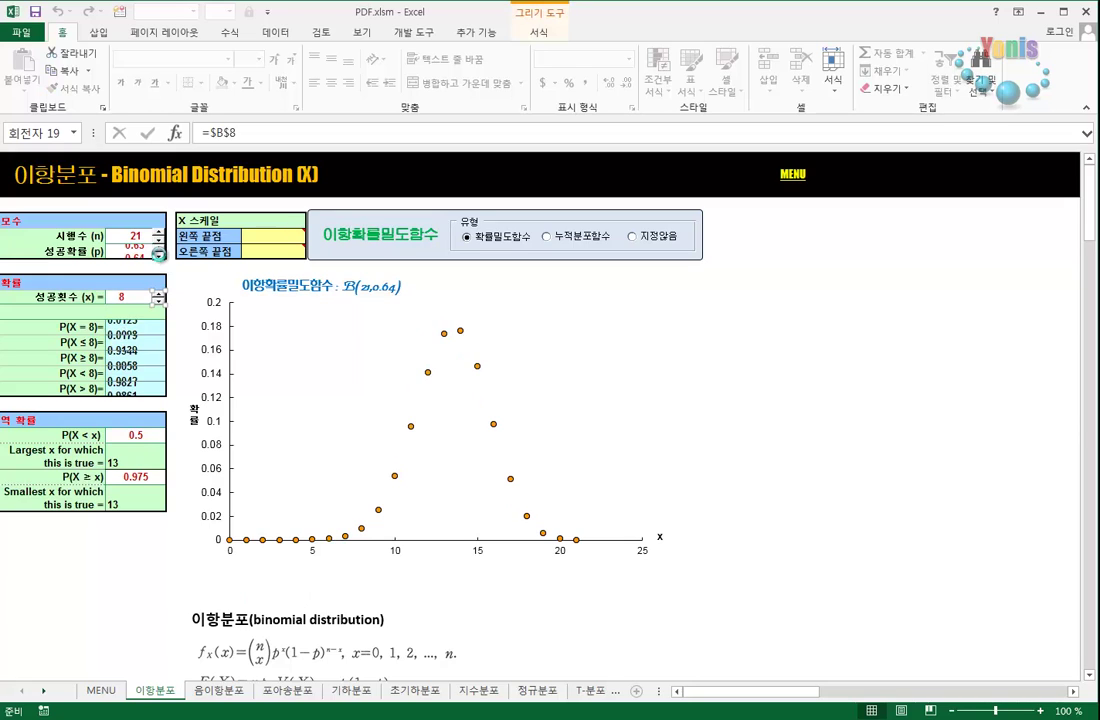
{"action": "left_click", "coordinate": [158, 256]}
{"action": "left_click", "coordinate": [158, 256]}
{"action": "left_click", "coordinate": [158, 256]}
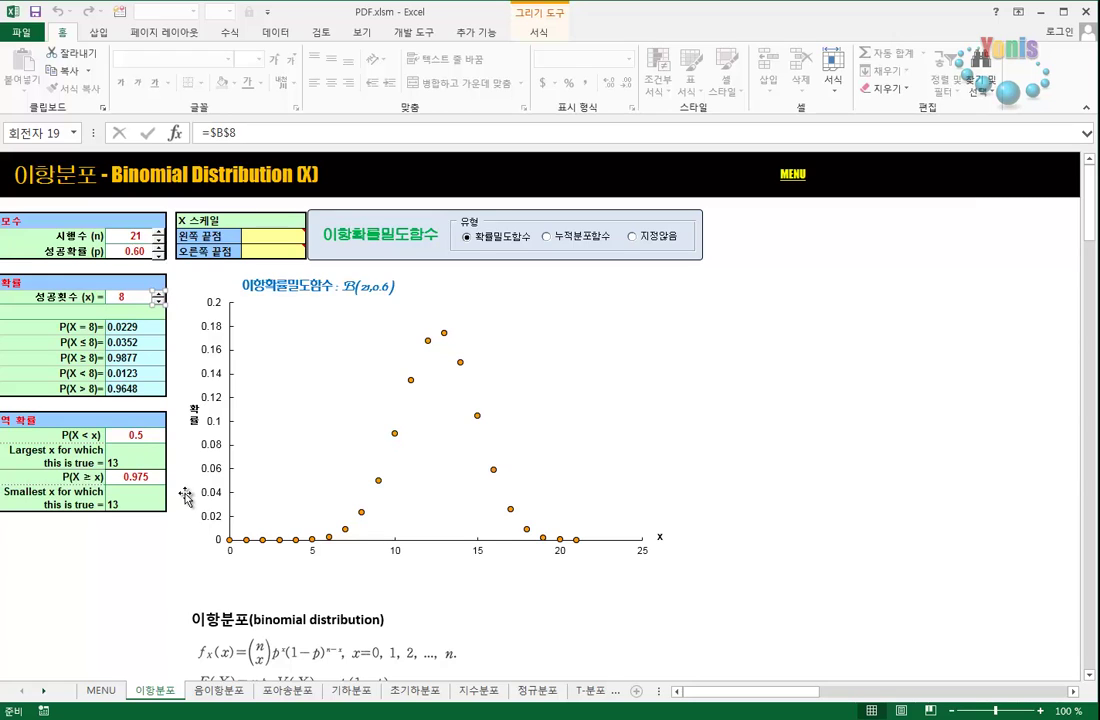
Step: Examine the inverse probability inputs P(X < x) and P(X ≥ x) and the formula behind the largest-x result
{"action": "left_click", "coordinate": [145, 436]}
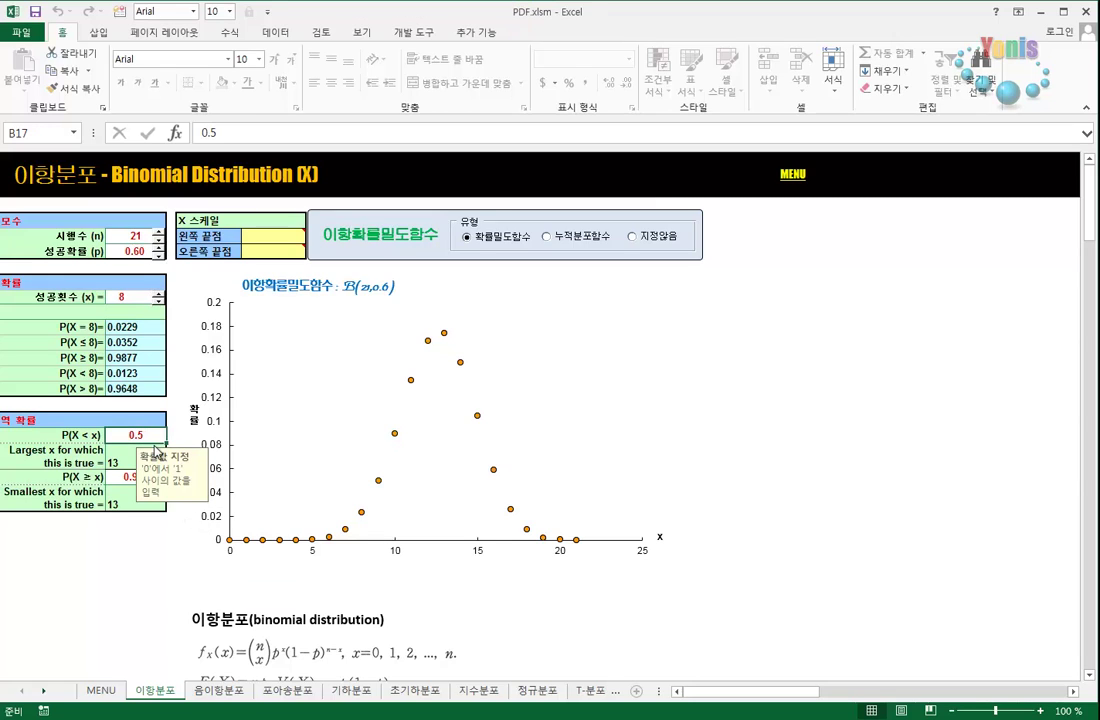
{"action": "key", "text": "Down"}
{"action": "key", "text": "Down"}
{"action": "left_click", "coordinate": [138, 440]}
{"action": "left_click", "coordinate": [91, 491]}
{"action": "left_click", "coordinate": [155, 476]}
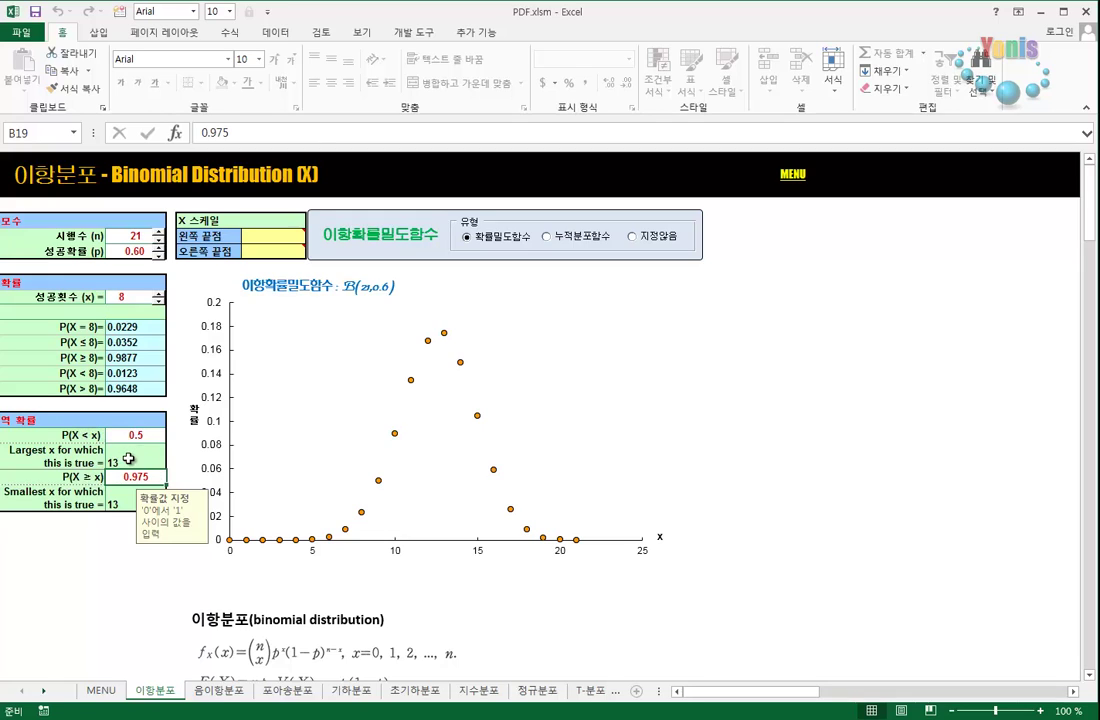
{"action": "left_click", "coordinate": [129, 458]}
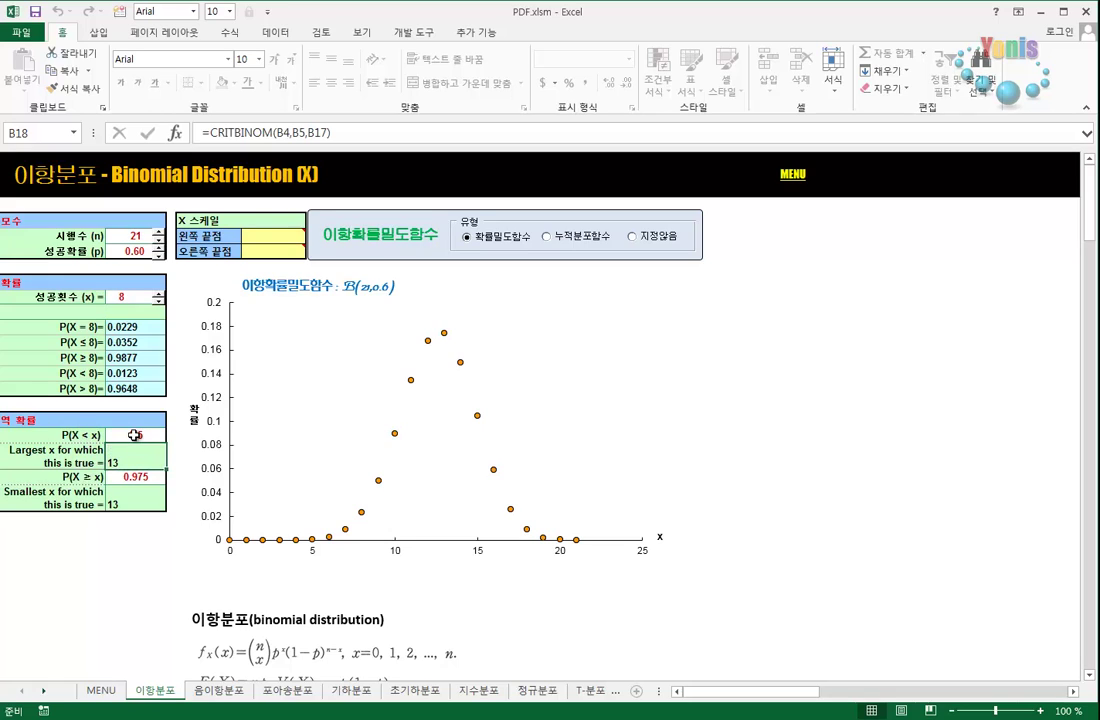
Step: Lower the binomial number of trials n to 15
{"action": "left_click", "coordinate": [158, 239]}
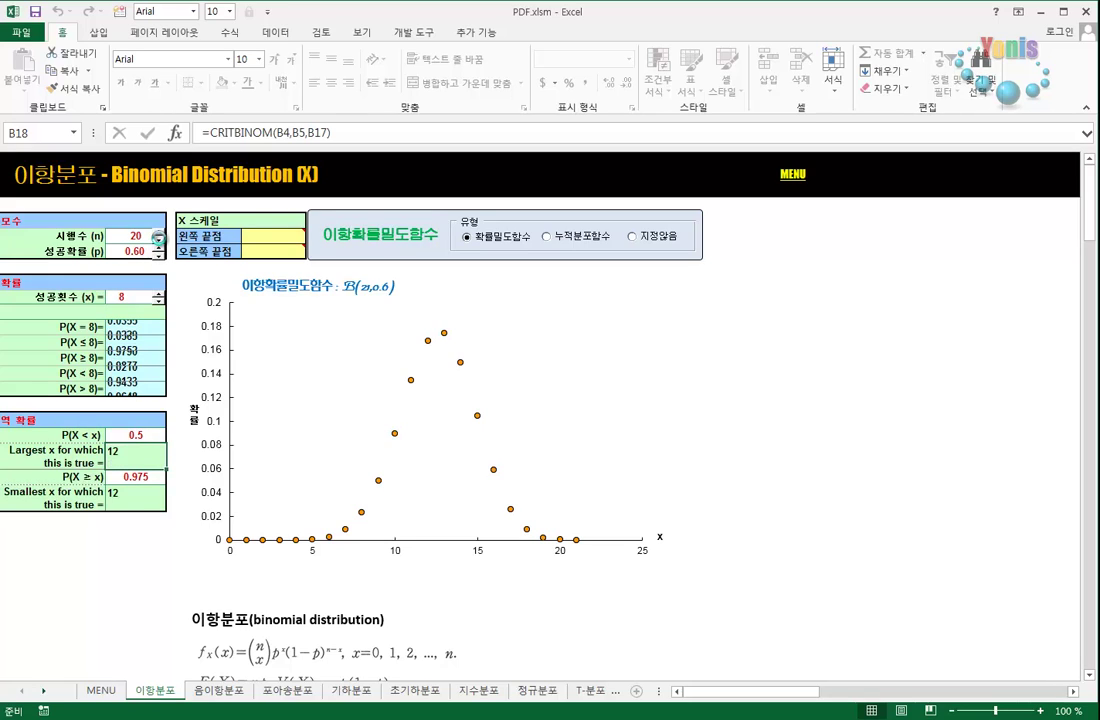
{"action": "left_click", "coordinate": [158, 239]}
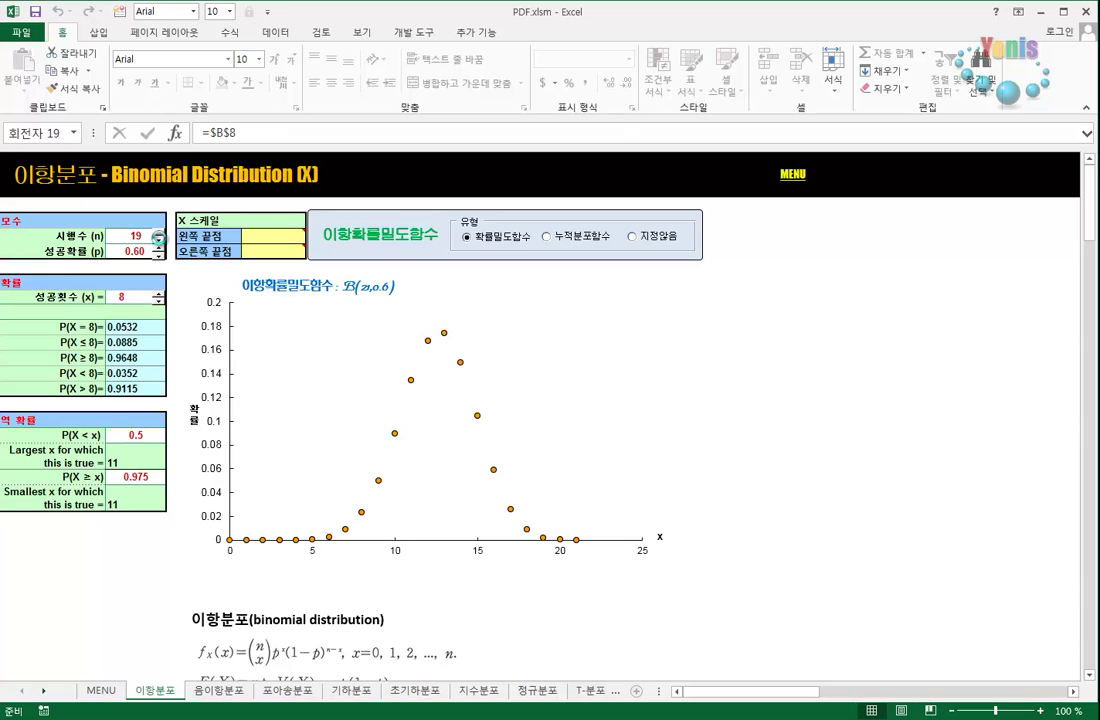
{"action": "double_click", "coordinate": [158, 239]}
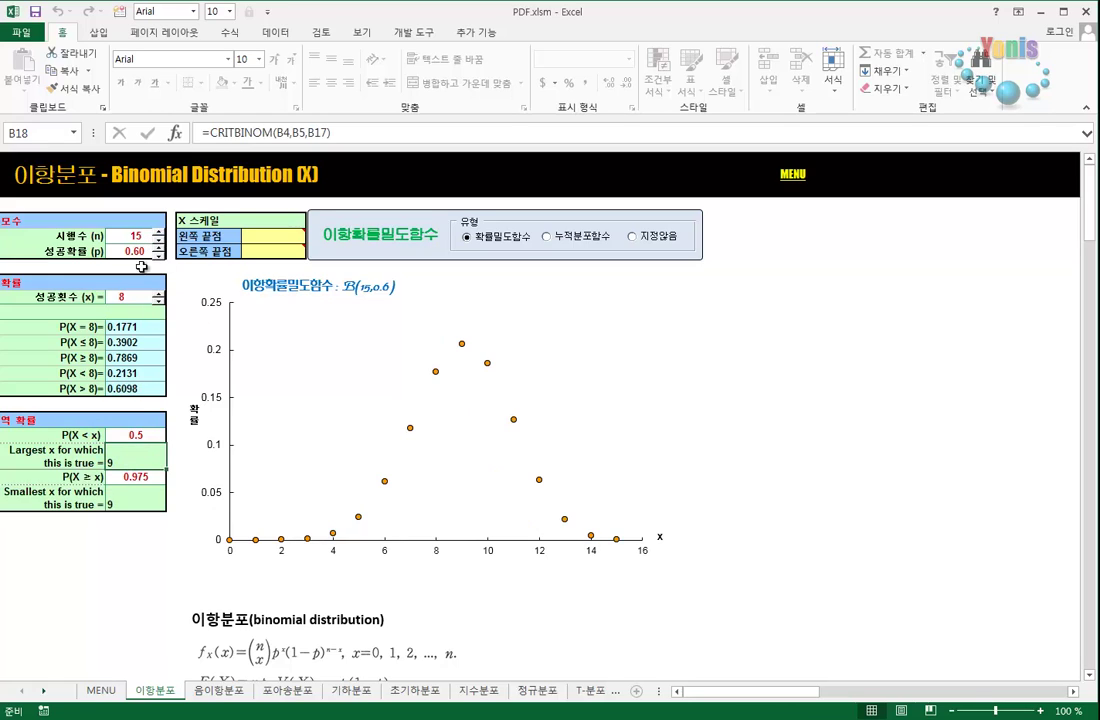
{"action": "key", "text": "Up"}
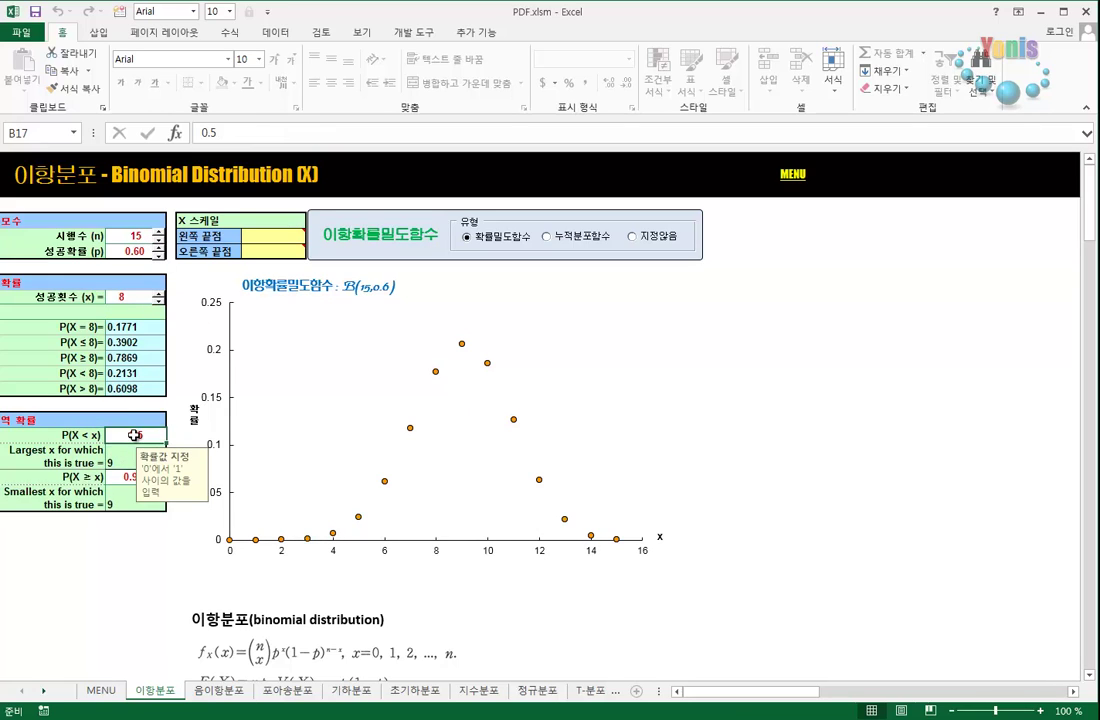
Step: Try 3 as the number of successes x on the binomial sheet, and replace it with 4
{"action": "left_click", "coordinate": [129, 297]}
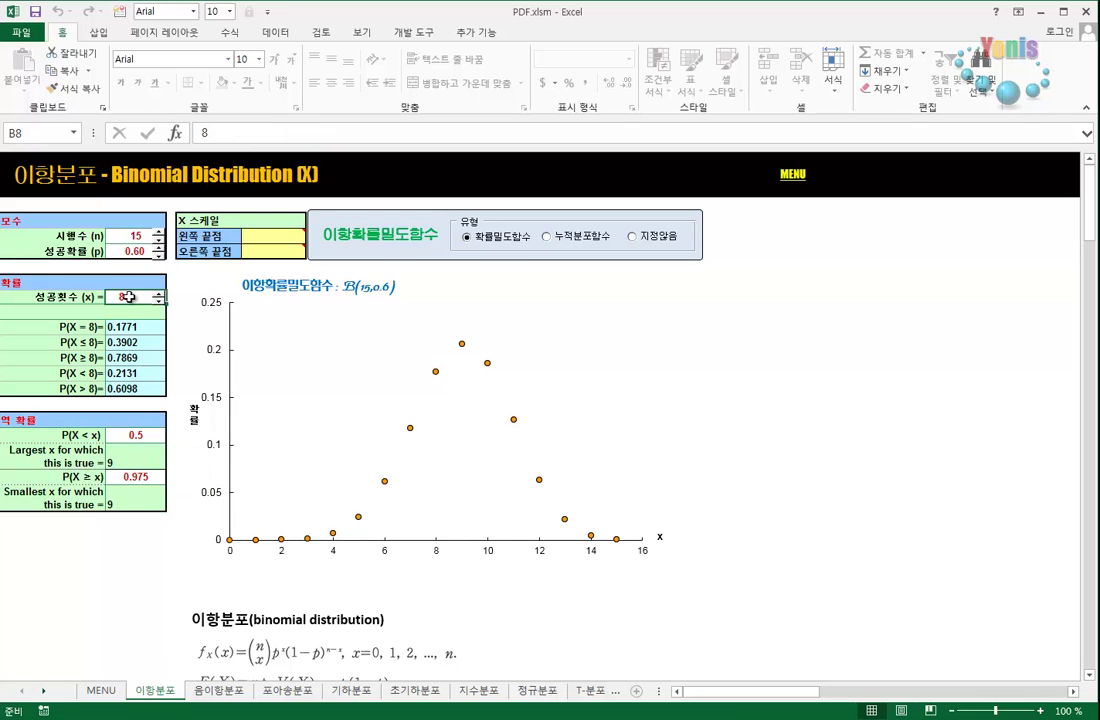
{"action": "type", "text": "3"}
{"action": "left_click", "coordinate": [147, 360]}
{"action": "left_click", "coordinate": [125, 296]}
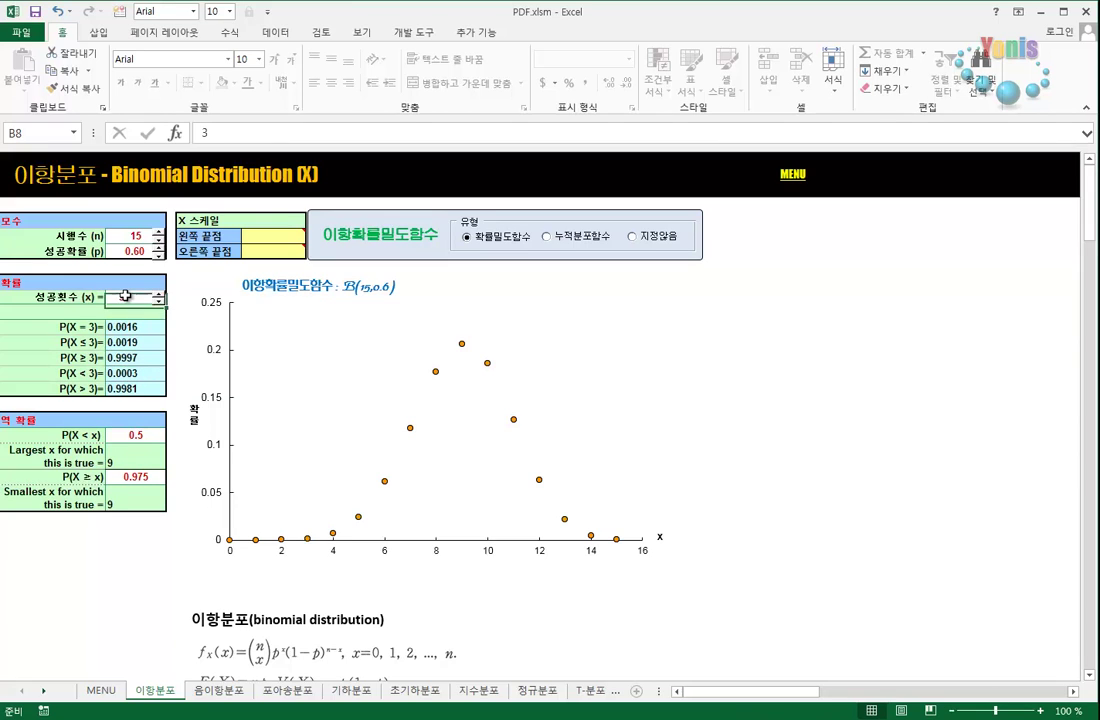
{"action": "type", "text": "4"}
{"action": "key", "text": "Return"}
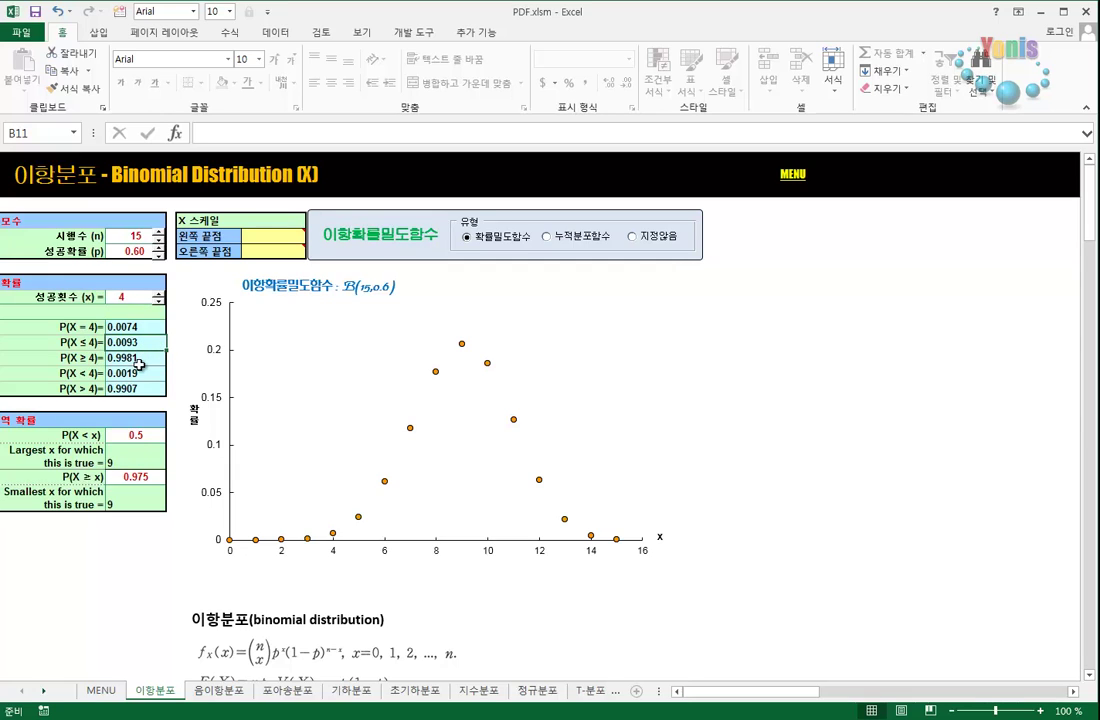
Step: Review the five binomial probabilities calculated for x = 4, from P(X = 4) to P(X > 4)
{"action": "left_click", "coordinate": [139, 362]}
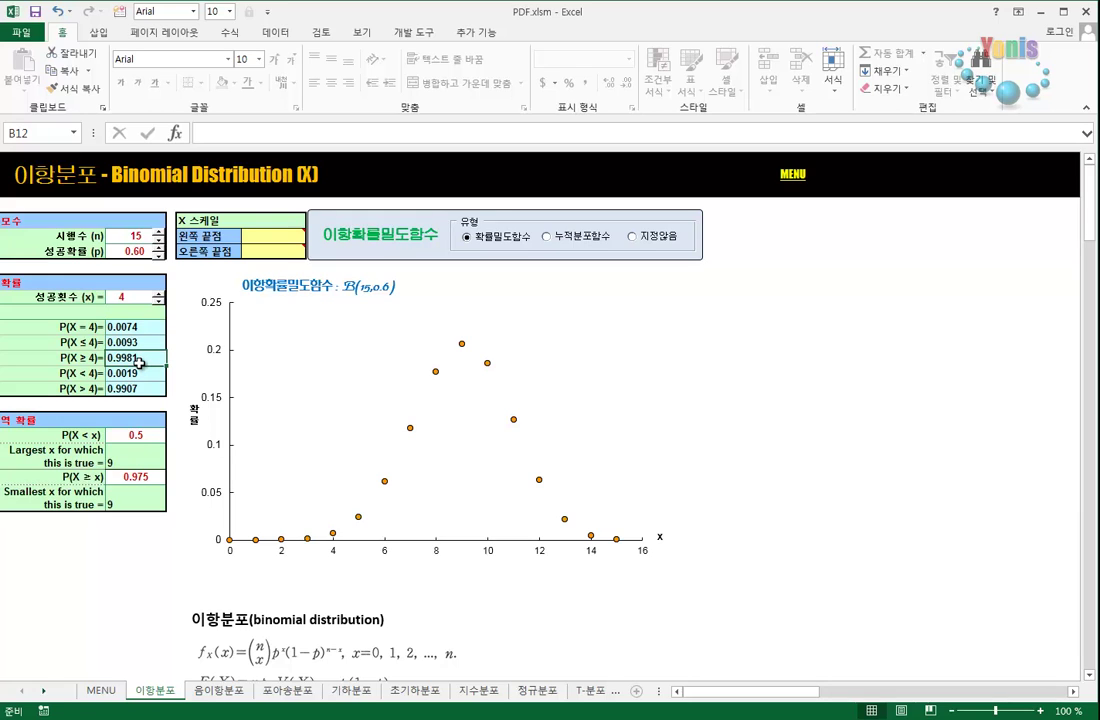
{"action": "left_click", "coordinate": [135, 388]}
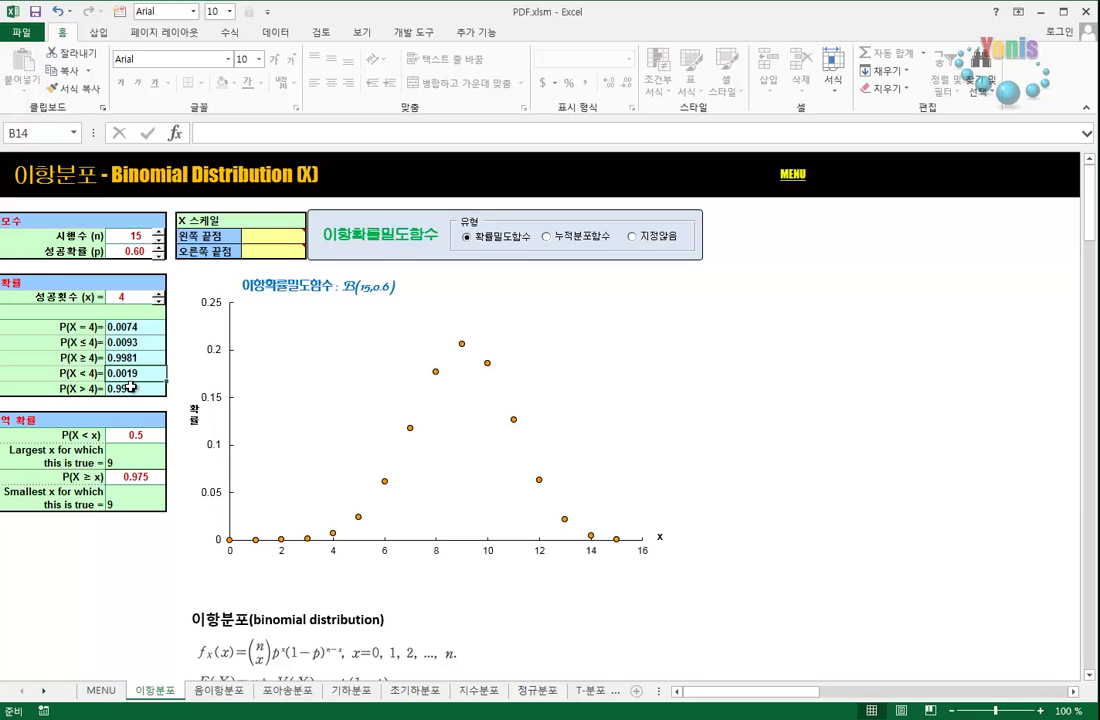
{"action": "left_click", "coordinate": [127, 296]}
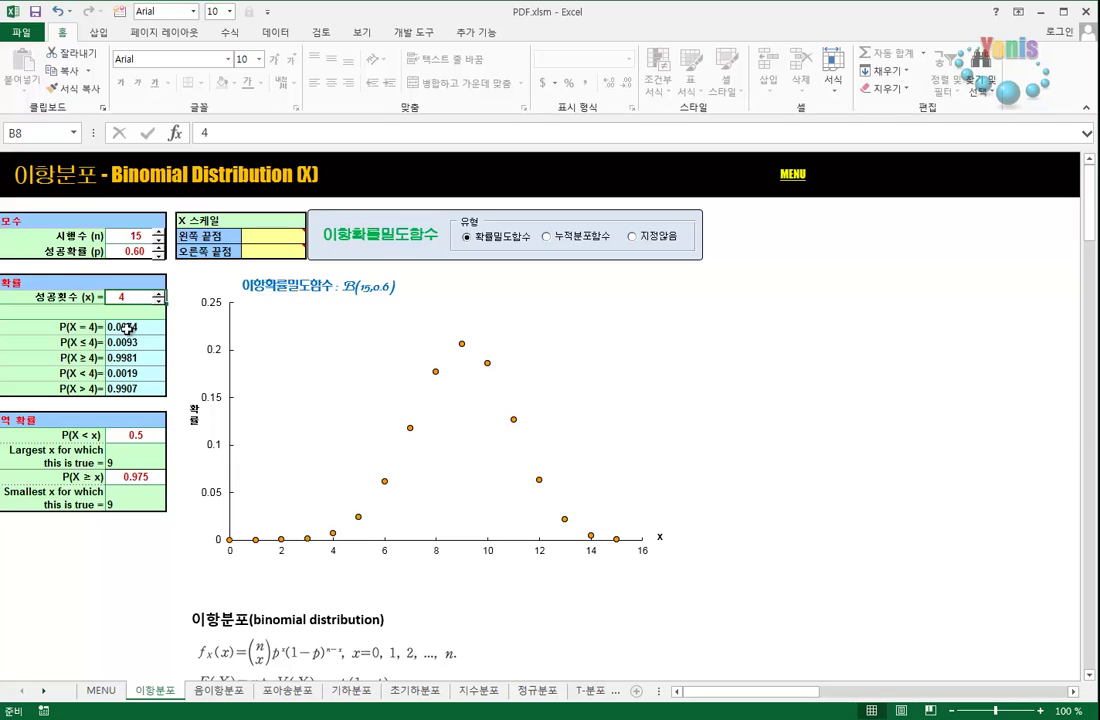
{"action": "left_click_drag", "start_coordinate": [127, 327], "coordinate": [108, 390]}
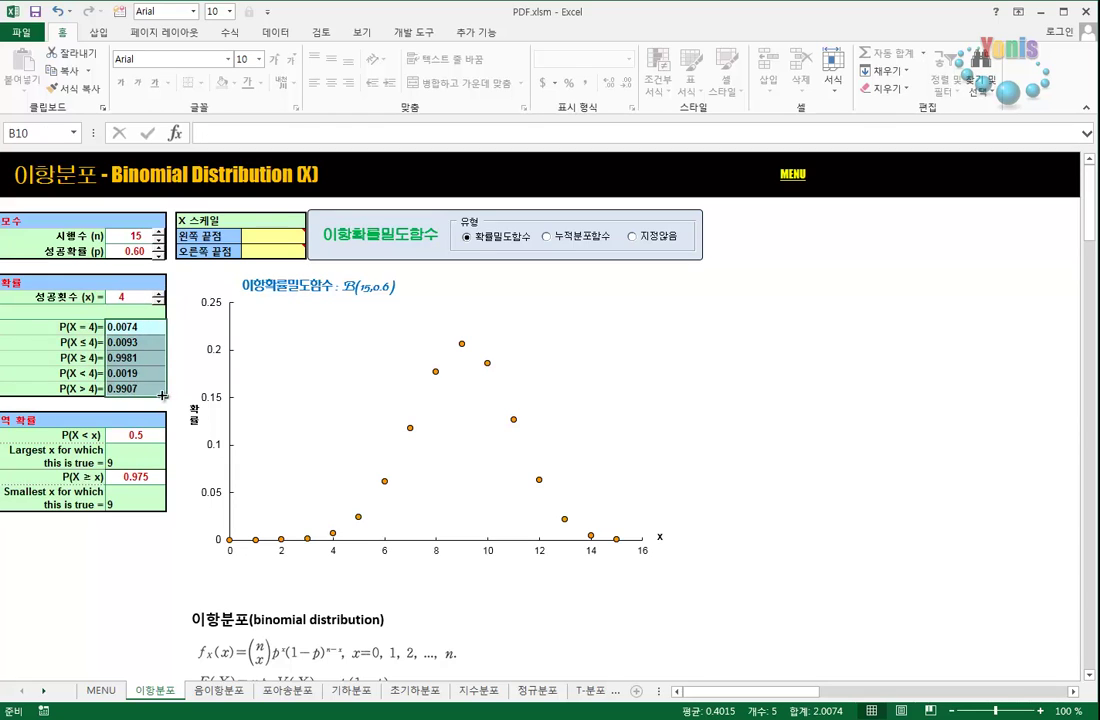
{"action": "left_click", "coordinate": [146, 334]}
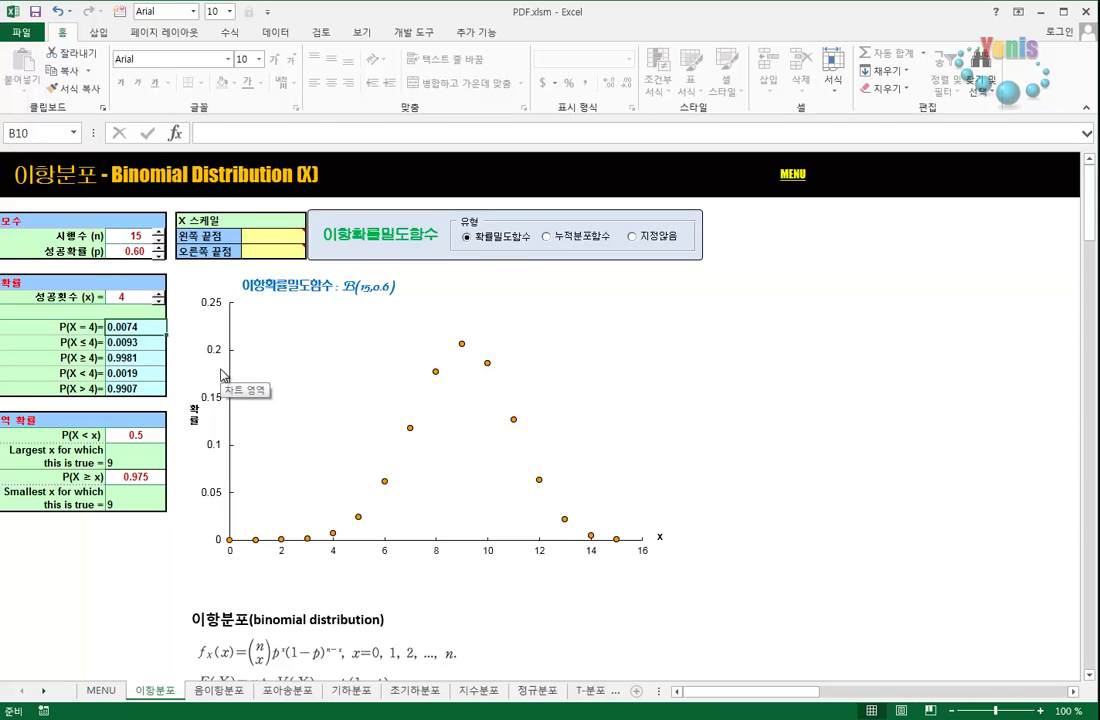
Step: Switch to the 음이항분포 sheet and inspect the P(X = 1) formula and the parameters r and p
{"action": "key", "text": "ctrl+Page_Down"}
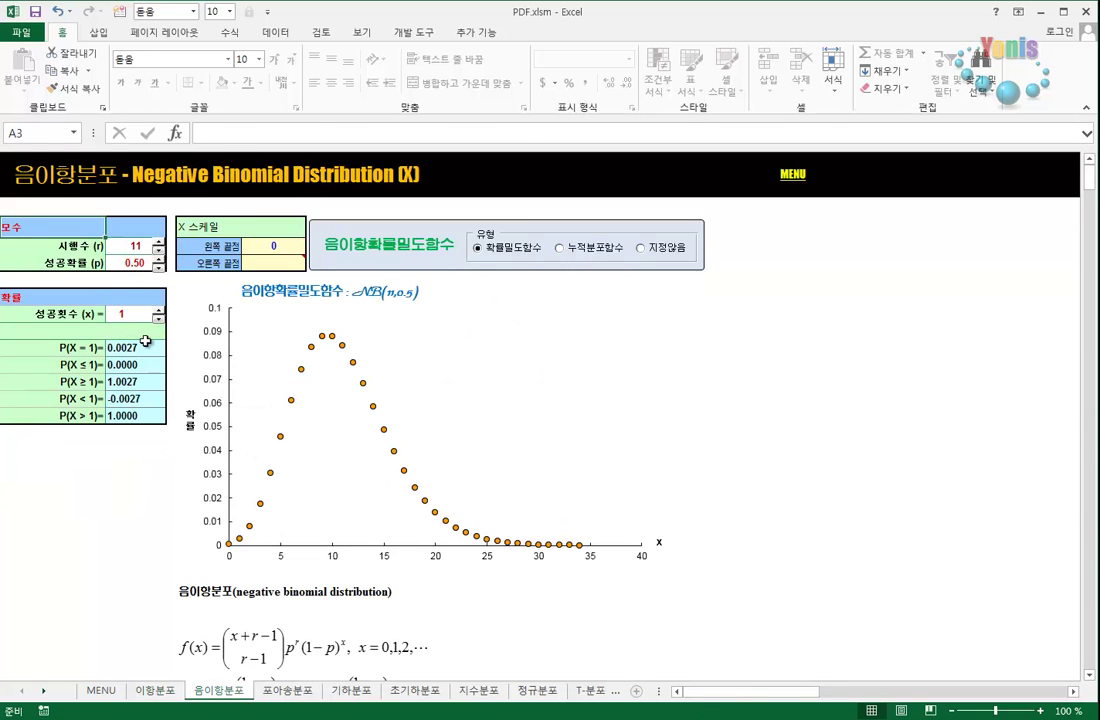
{"action": "left_click", "coordinate": [146, 343]}
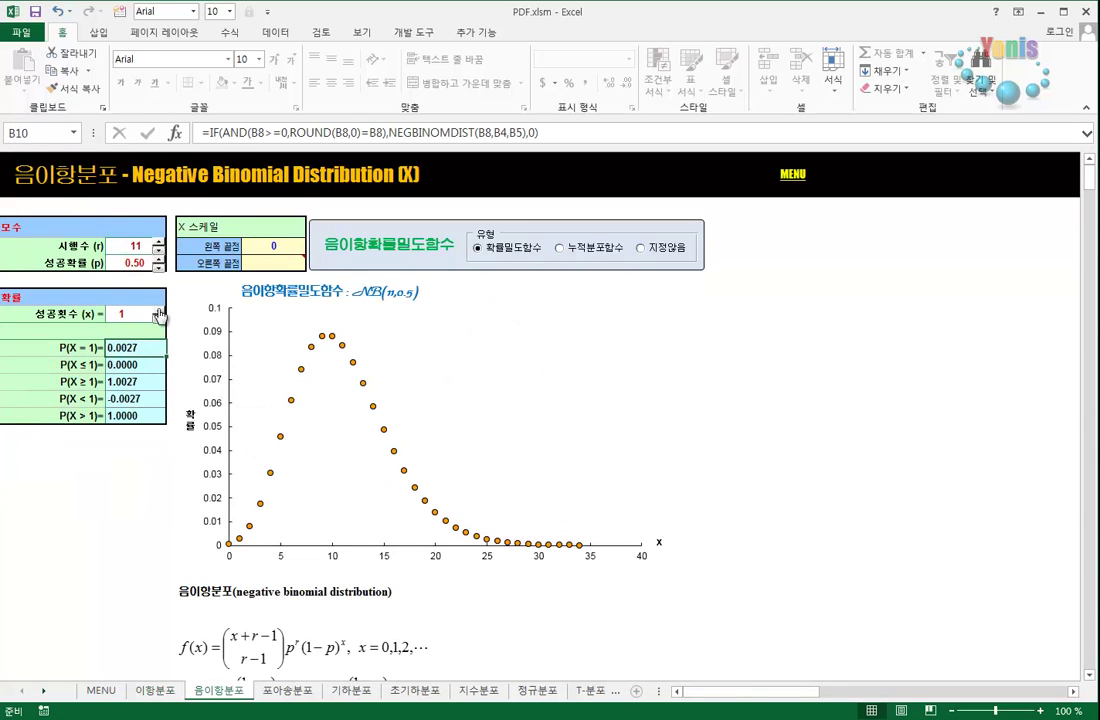
{"action": "left_click", "coordinate": [130, 245]}
{"action": "left_click", "coordinate": [135, 262]}
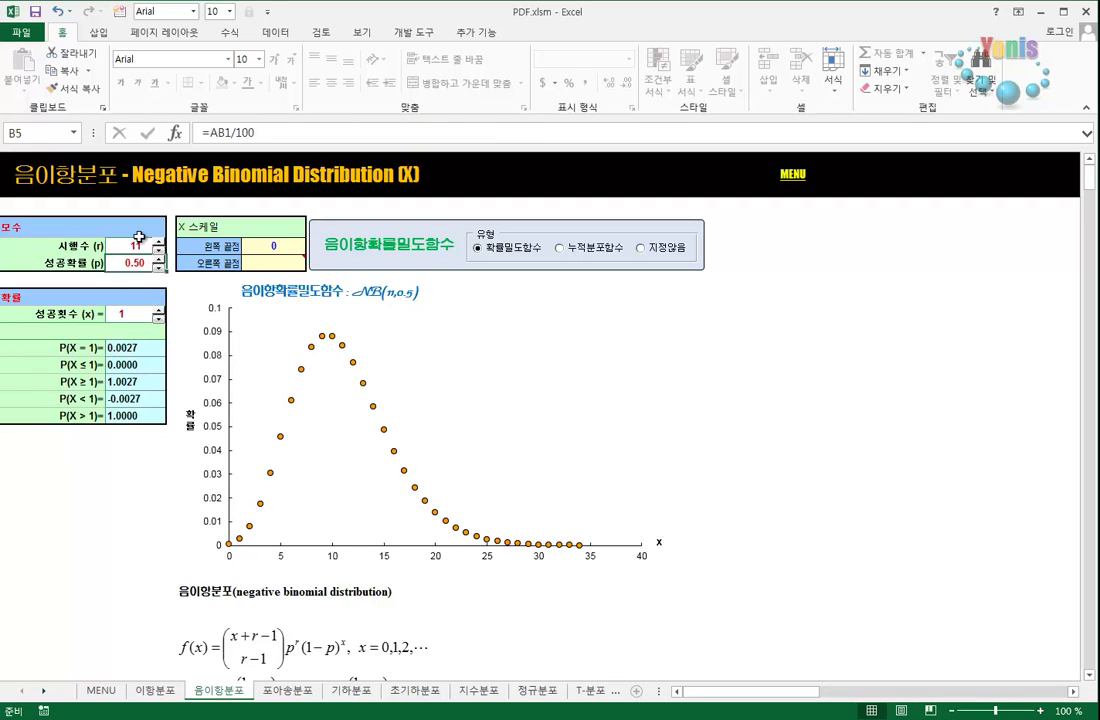
{"action": "left_click", "coordinate": [135, 245]}
{"action": "left_click", "coordinate": [133, 223]}
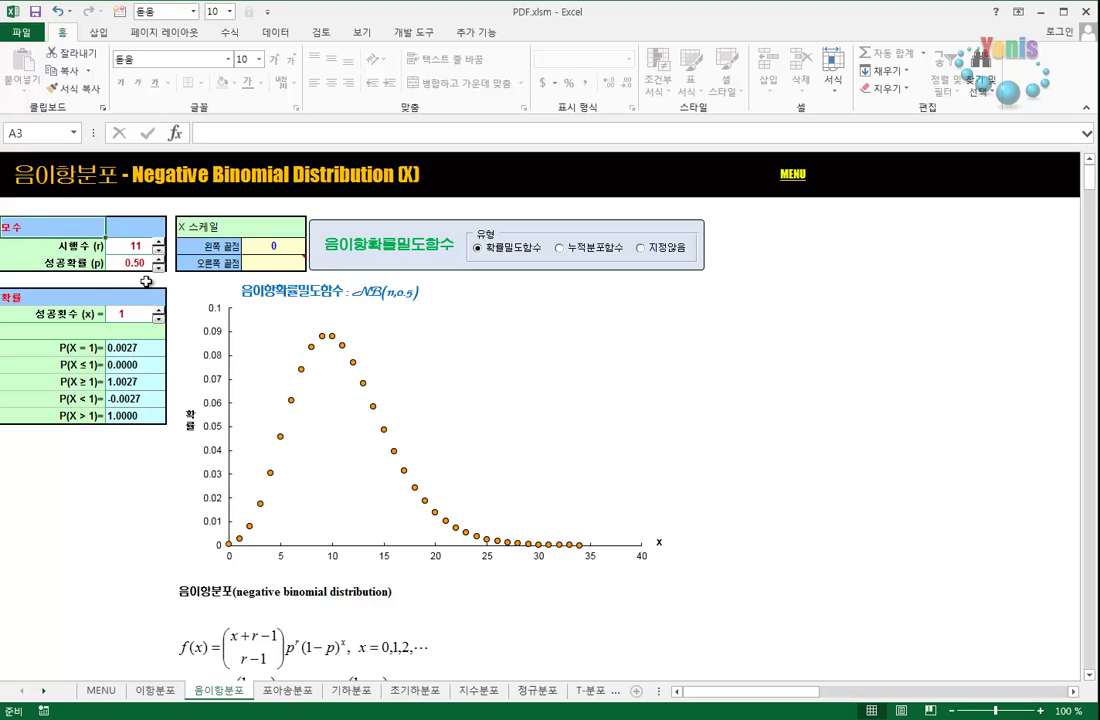
Step: Raise the number of trials r of the negative binomial distribution to 14
{"action": "left_click", "coordinate": [157, 242]}
{"action": "left_click", "coordinate": [156, 242]}
{"action": "left_click", "coordinate": [155, 242]}
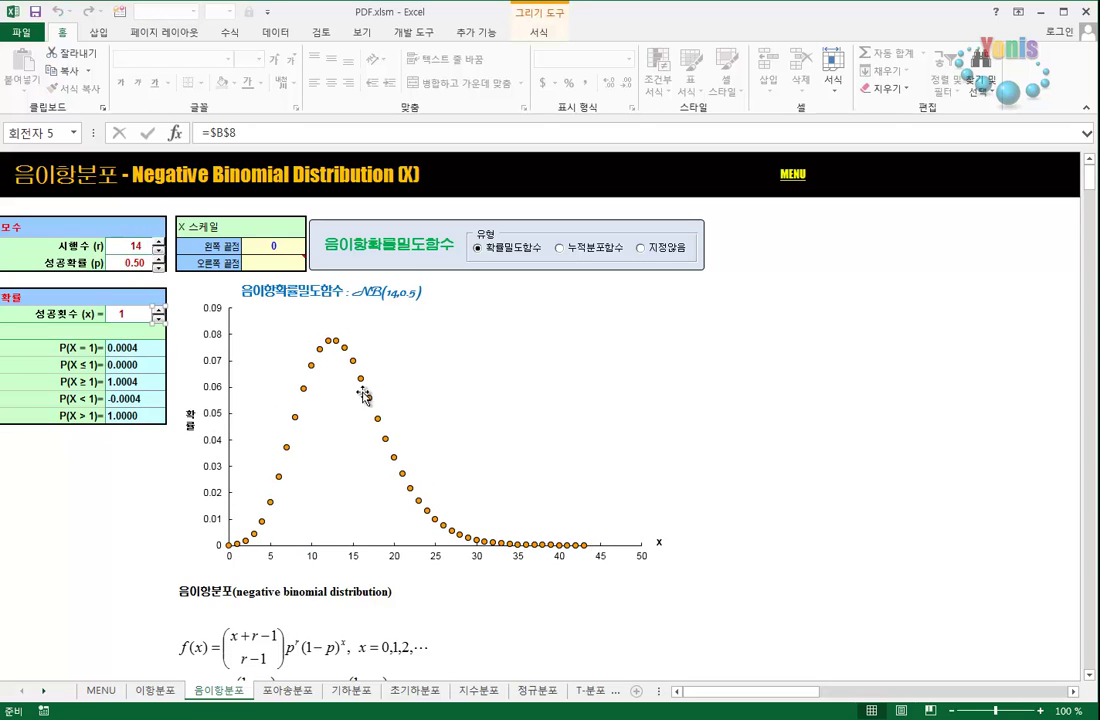
Step: Examine the negative binomial success count x, the parameters p and r, and the P(X ≥ 1) formula
{"action": "left_click", "coordinate": [595, 251]}
{"action": "left_click", "coordinate": [125, 314]}
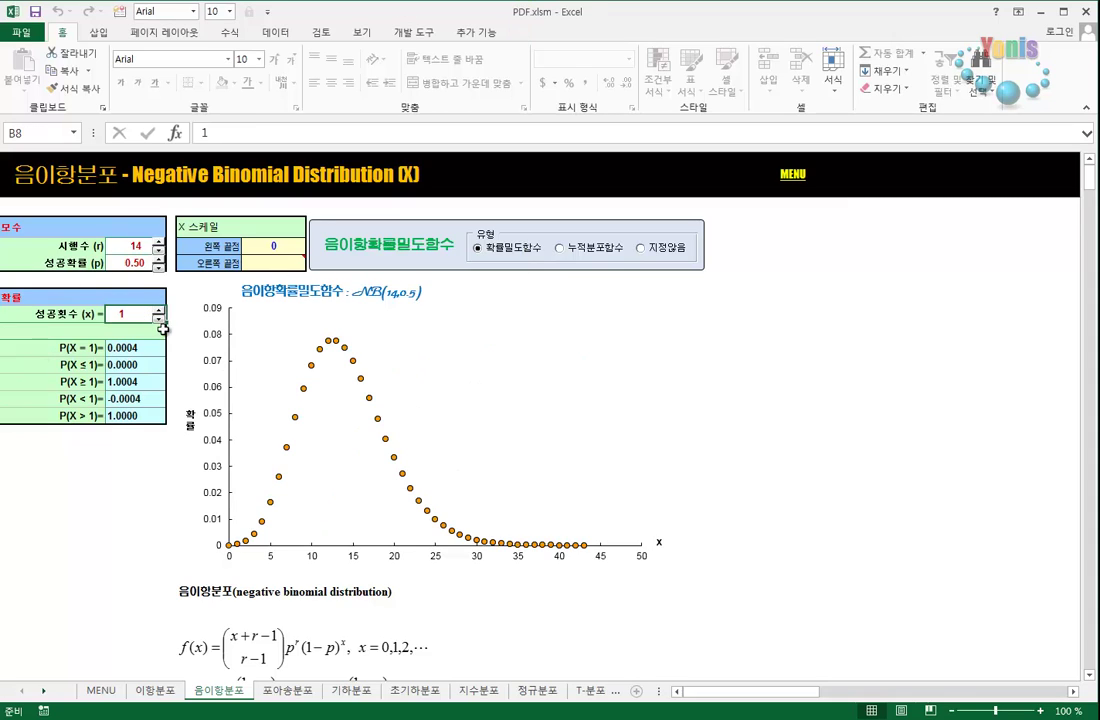
{"action": "left_click", "coordinate": [158, 319]}
{"action": "left_click", "coordinate": [158, 311]}
{"action": "left_click", "coordinate": [130, 262]}
{"action": "left_click", "coordinate": [134, 246]}
{"action": "left_click", "coordinate": [135, 381]}
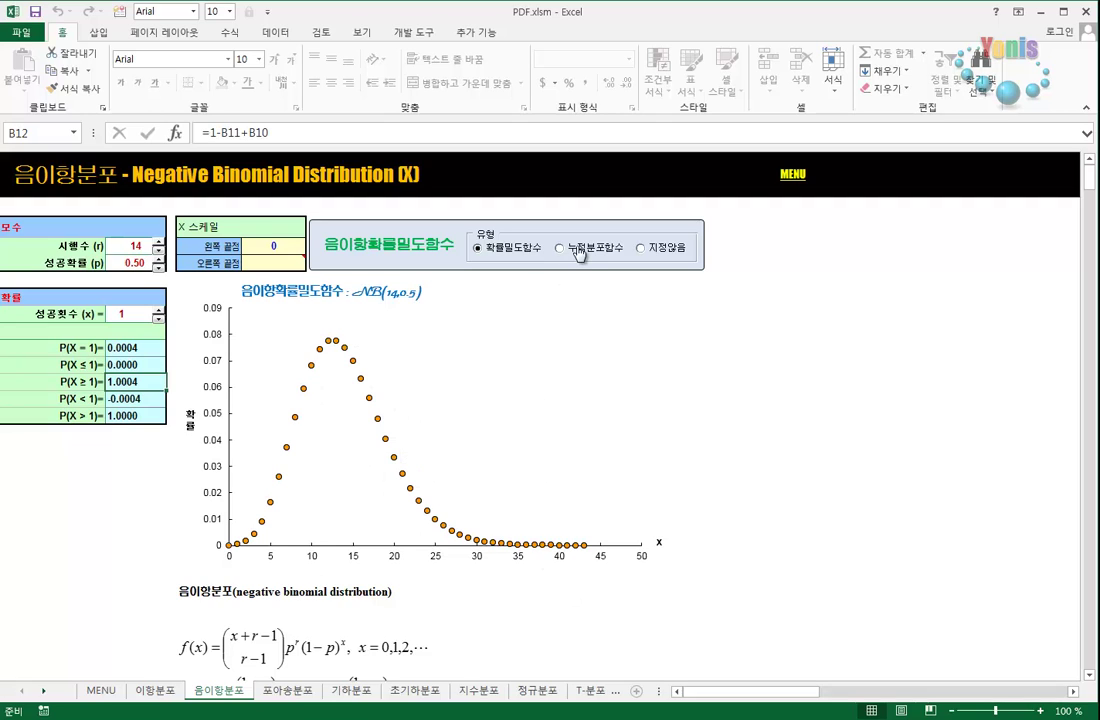
Step: Switch to the 포아송분포 sheet and lower the mean number of events λ to 17
{"action": "key", "text": "ctrl+Page_Down"}
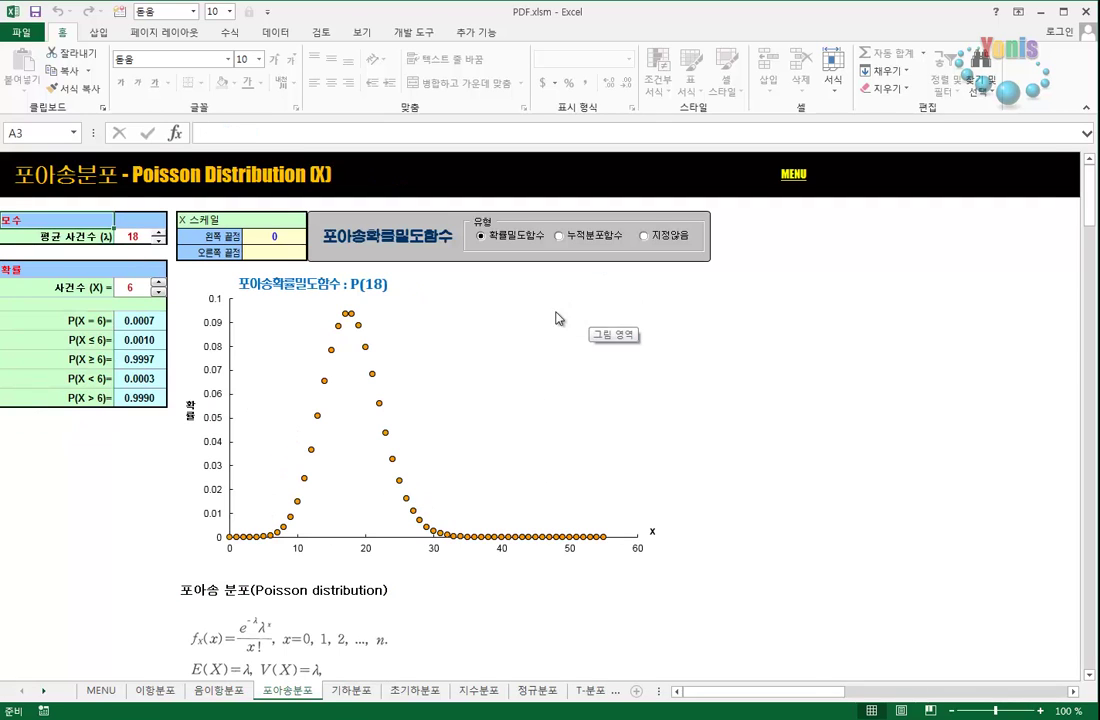
{"action": "left_click", "coordinate": [158, 242]}
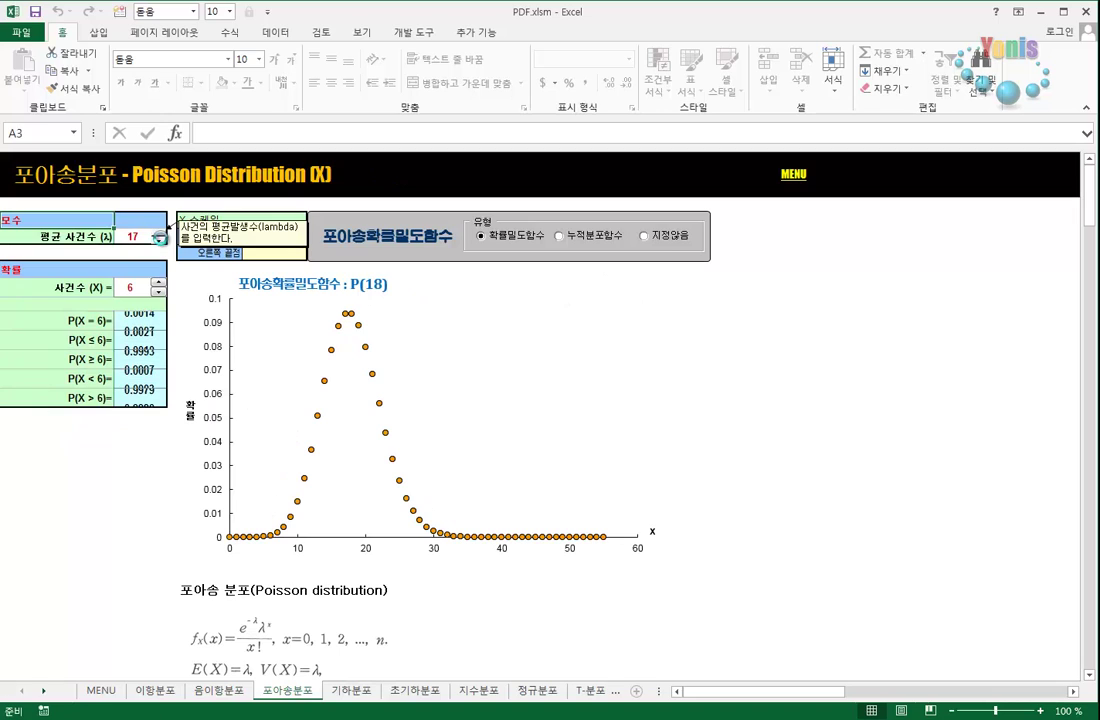
Step: Lower the mean number of events λ of the Poisson distribution to 12
{"action": "left_click", "coordinate": [158, 242]}
{"action": "left_click", "coordinate": [158, 242]}
{"action": "left_click", "coordinate": [158, 242]}
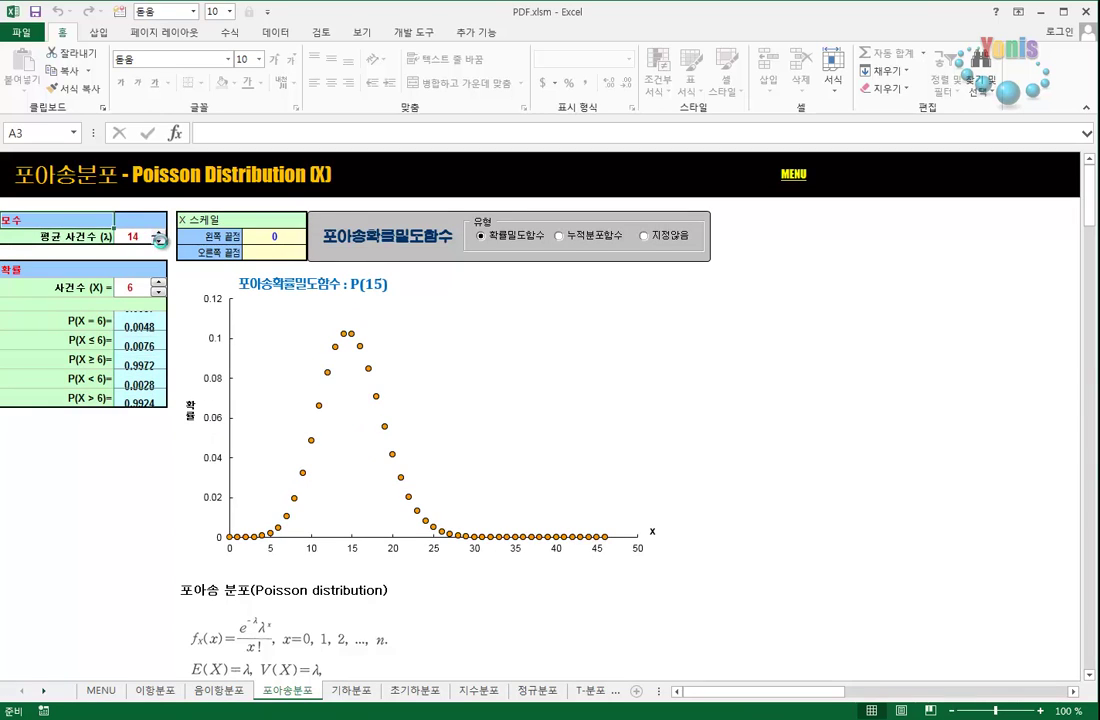
{"action": "left_click", "coordinate": [158, 242]}
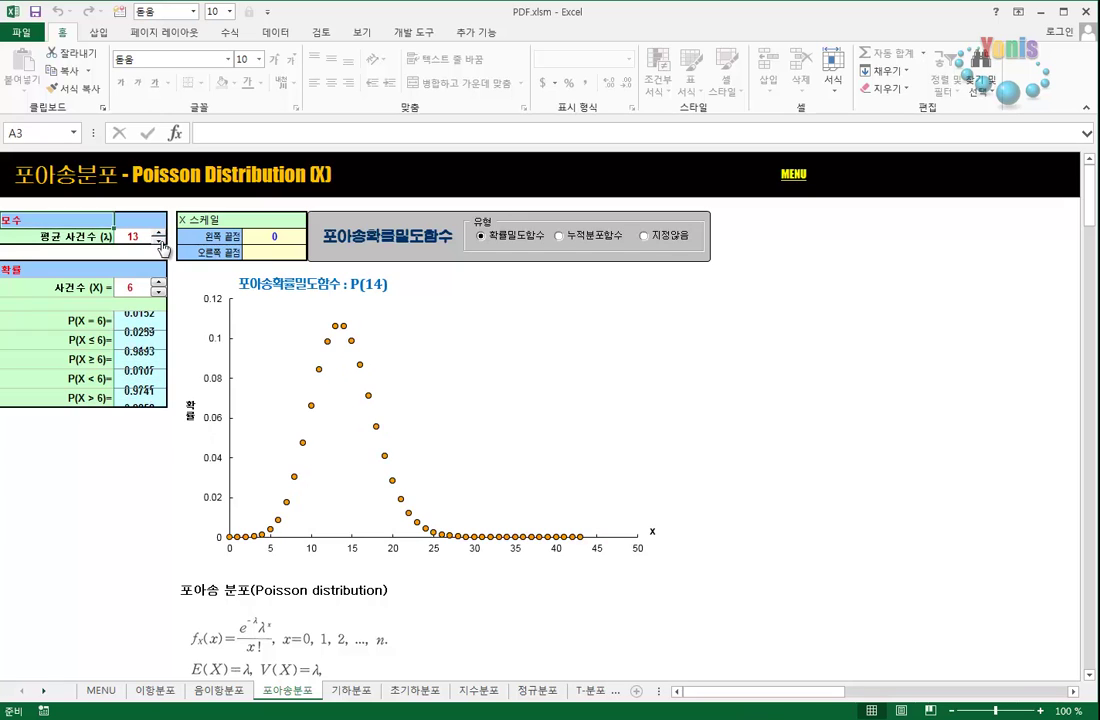
{"action": "left_click", "coordinate": [158, 242]}
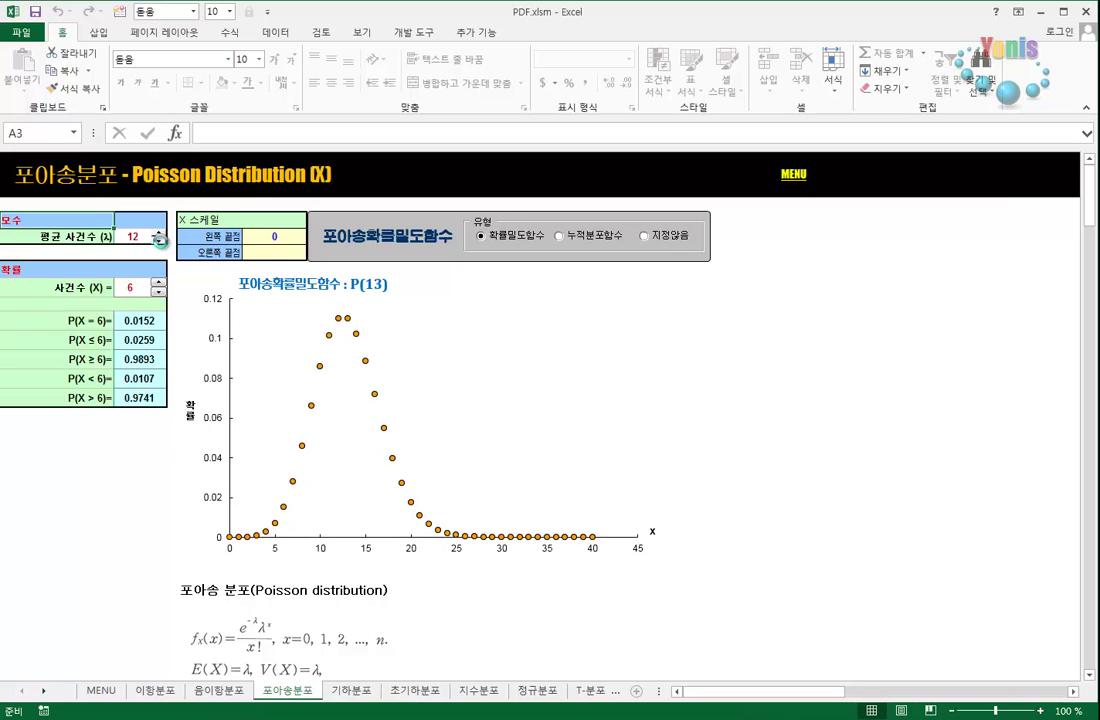
Step: Set the X scale's right endpoint to 25, and redraw the Poisson chart by changing λ to 13 and back to 12
{"action": "left_click", "coordinate": [292, 251]}
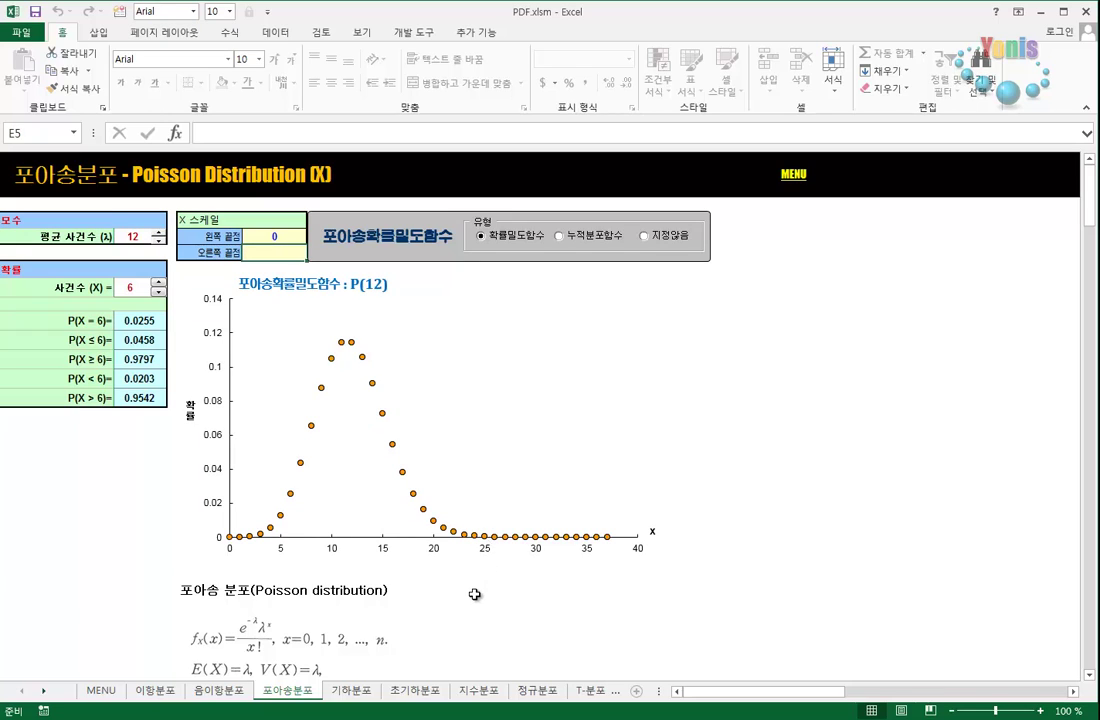
{"action": "type", "text": "25"}
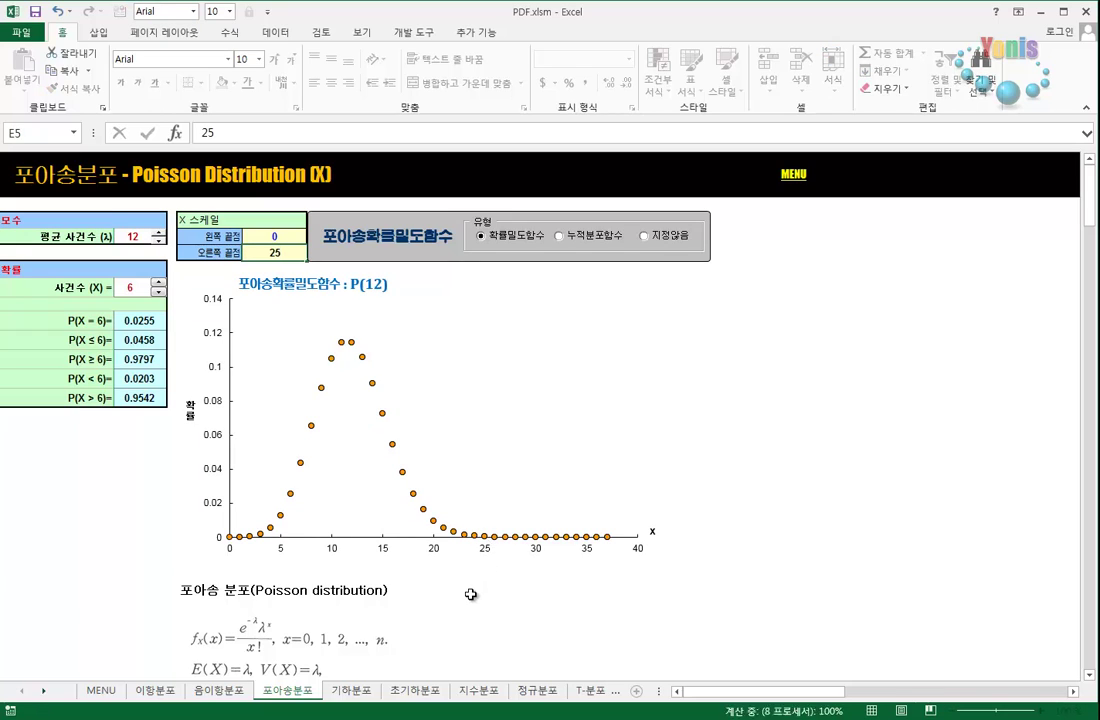
{"action": "key", "text": "Return"}
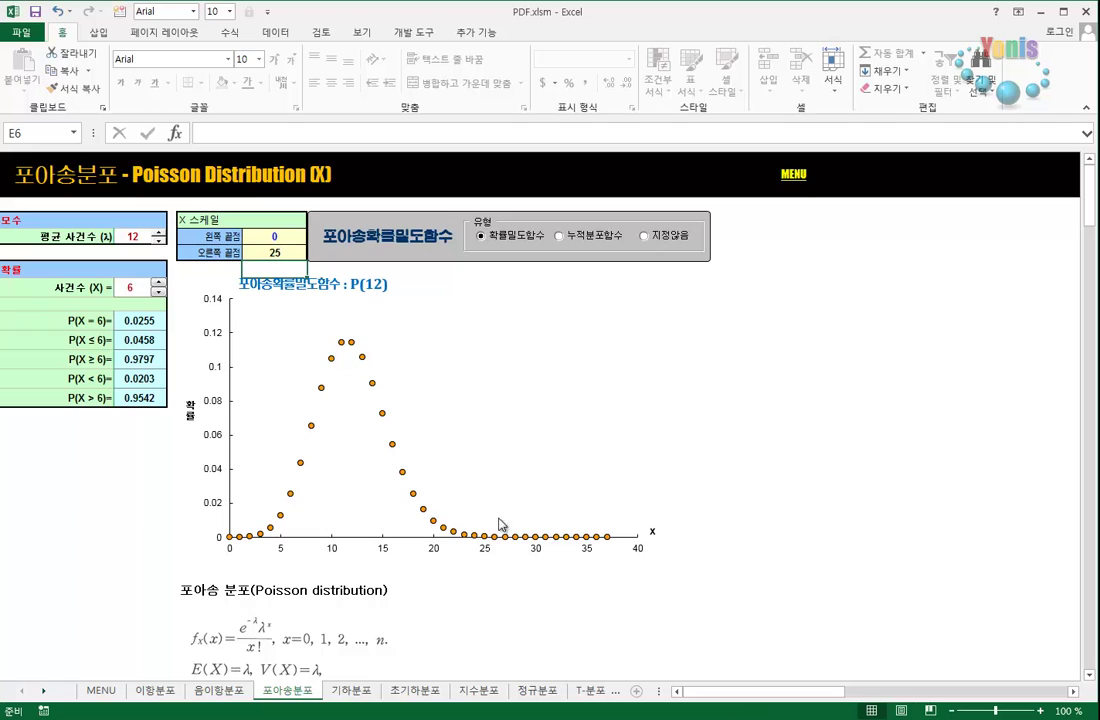
{"action": "left_click", "coordinate": [157, 233]}
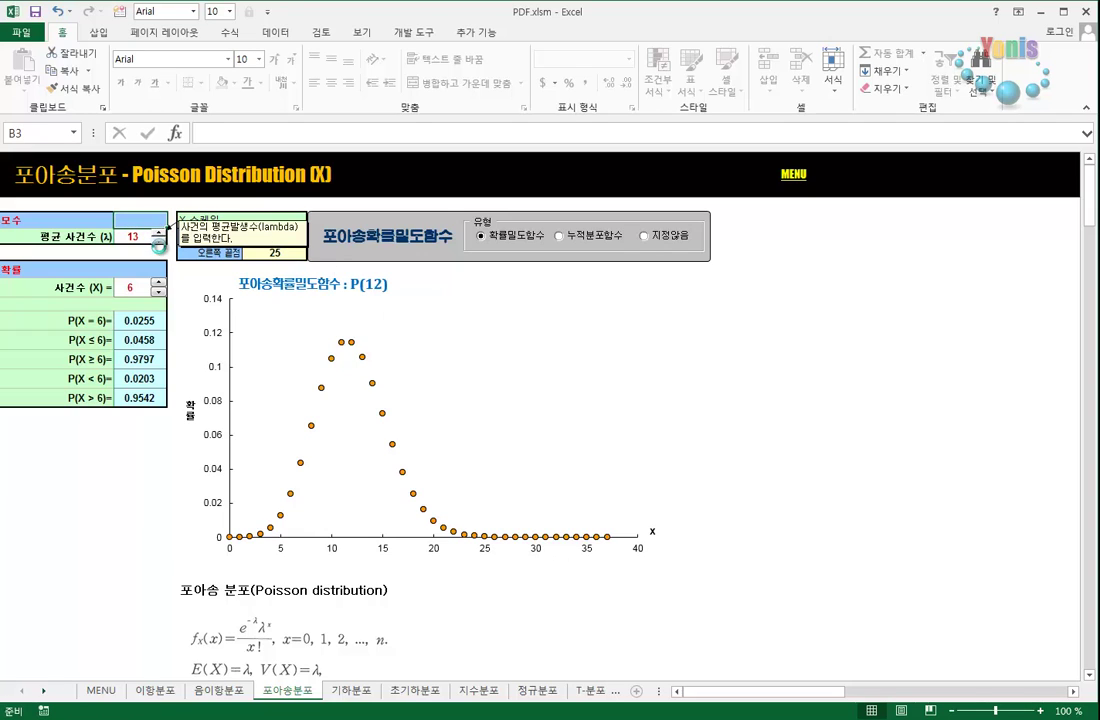
{"action": "left_click", "coordinate": [158, 242]}
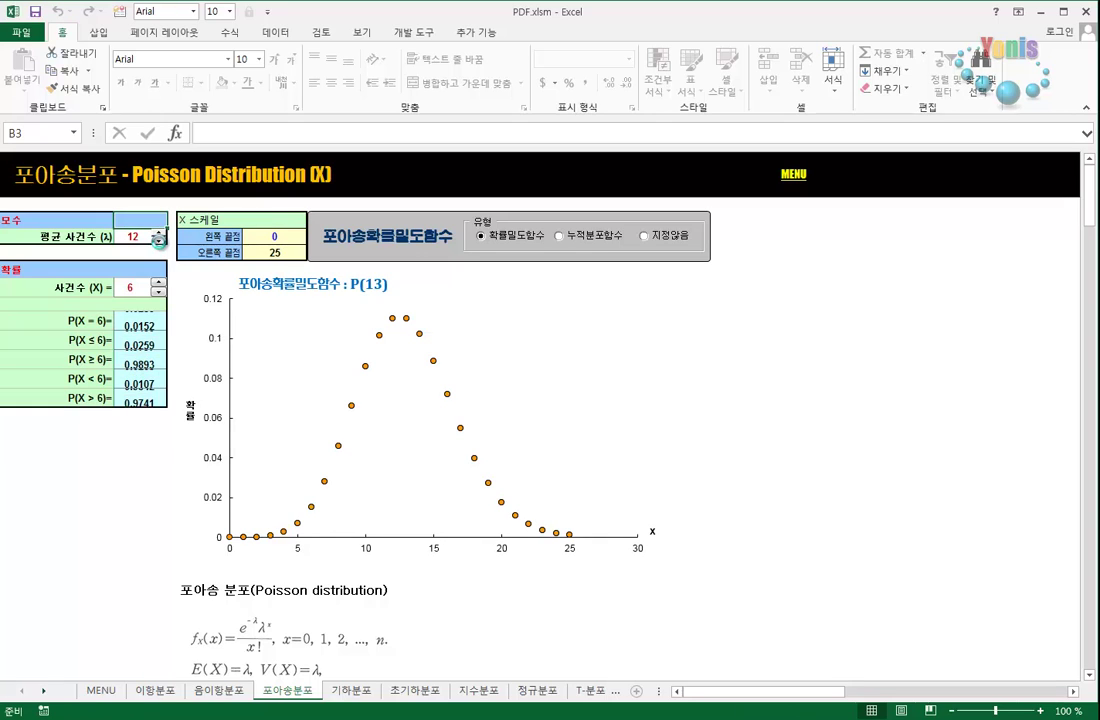
{"action": "left_click", "coordinate": [157, 233]}
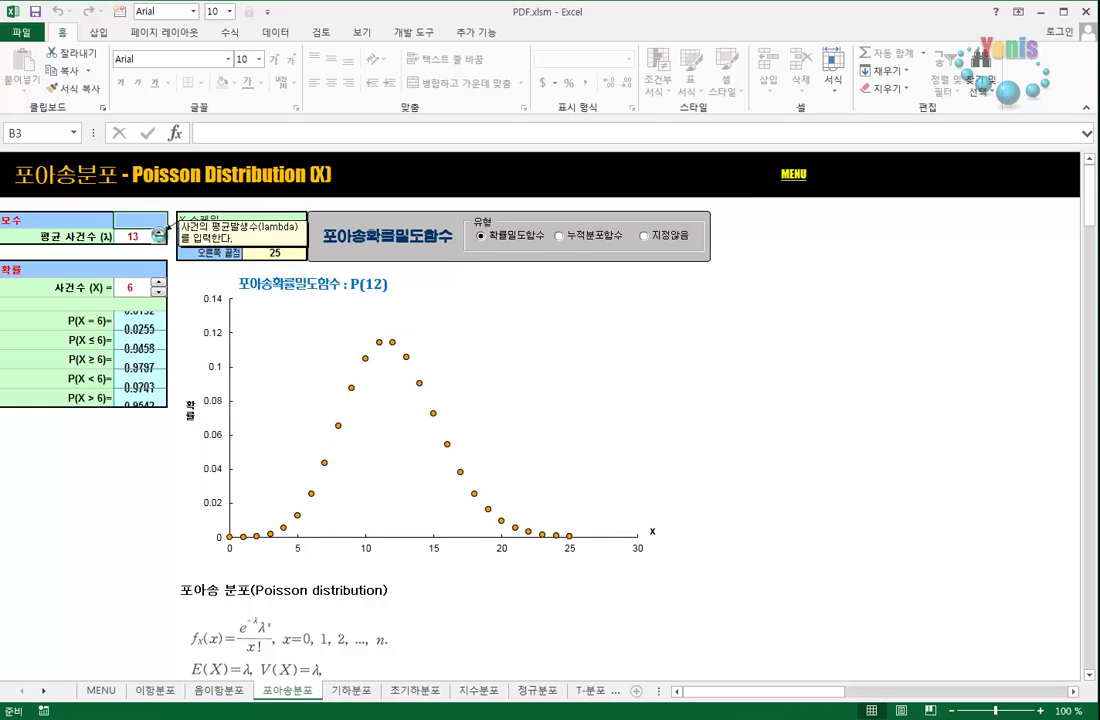
{"action": "left_click", "coordinate": [158, 242]}
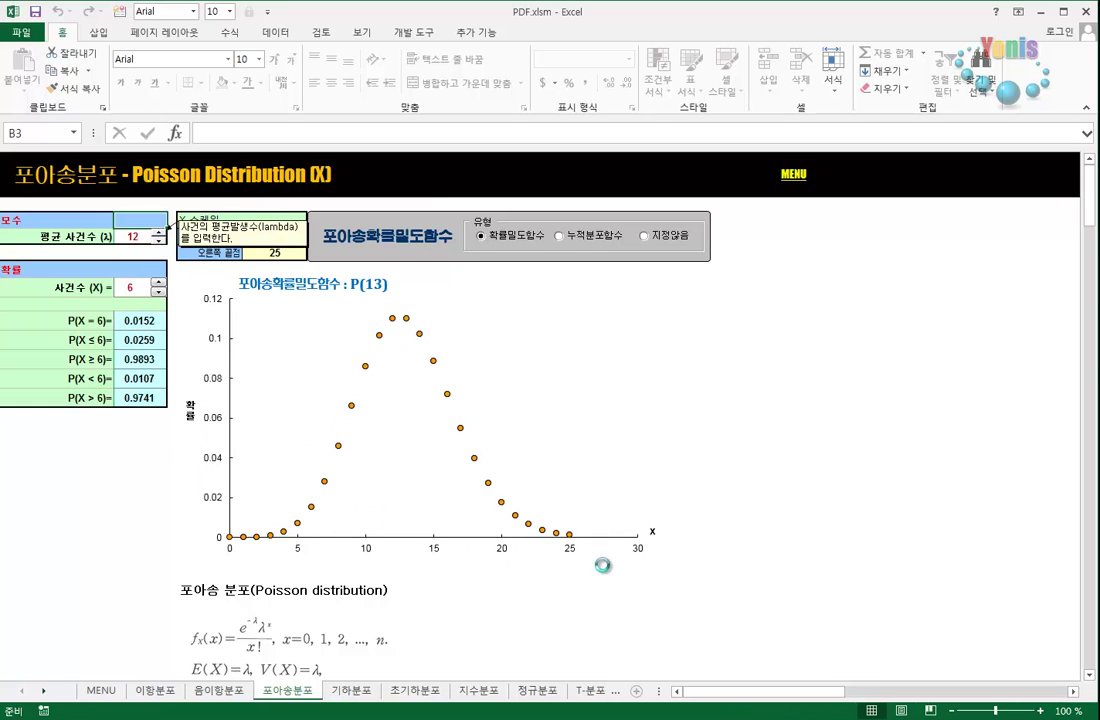
Step: Clear the X scale's right endpoint, and redraw the Poisson chart by changing λ to 11 and back to 12
{"action": "left_click", "coordinate": [270, 254]}
{"action": "key", "text": "Delete"}
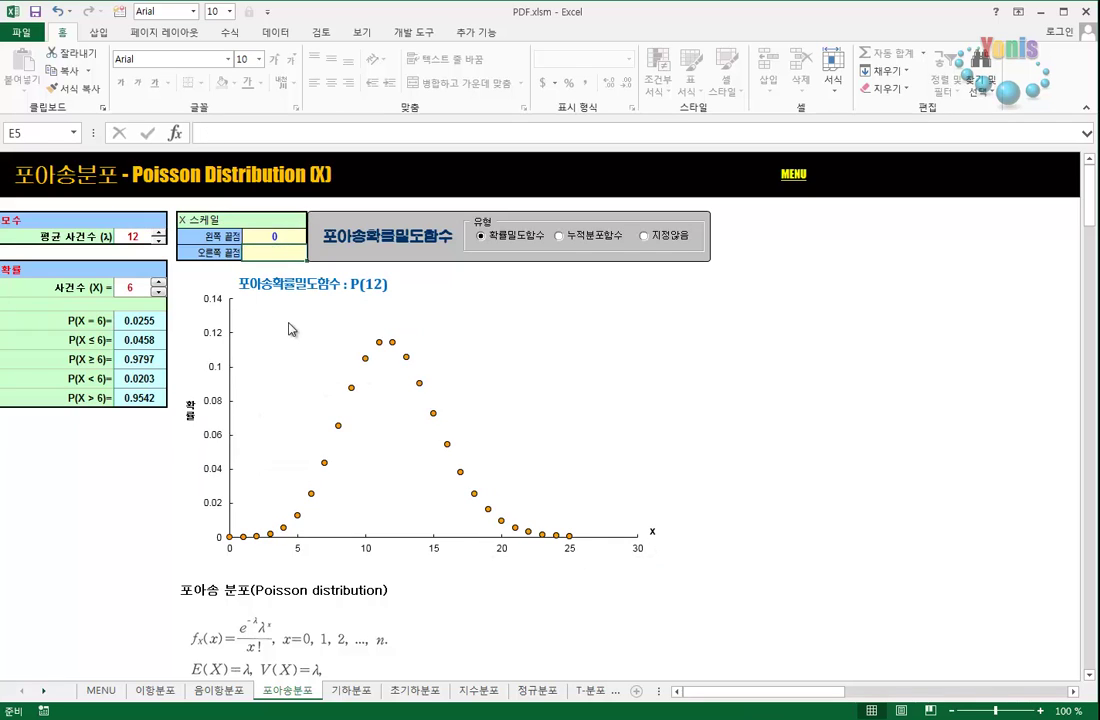
{"action": "left_click", "coordinate": [158, 242]}
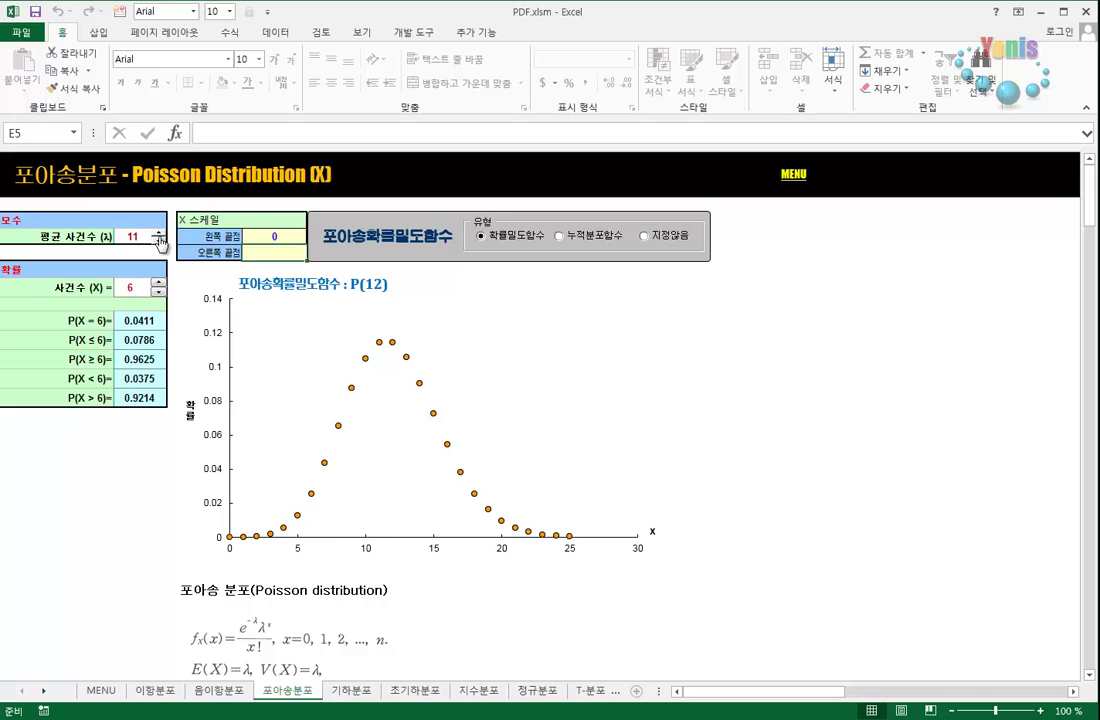
{"action": "left_click", "coordinate": [158, 231]}
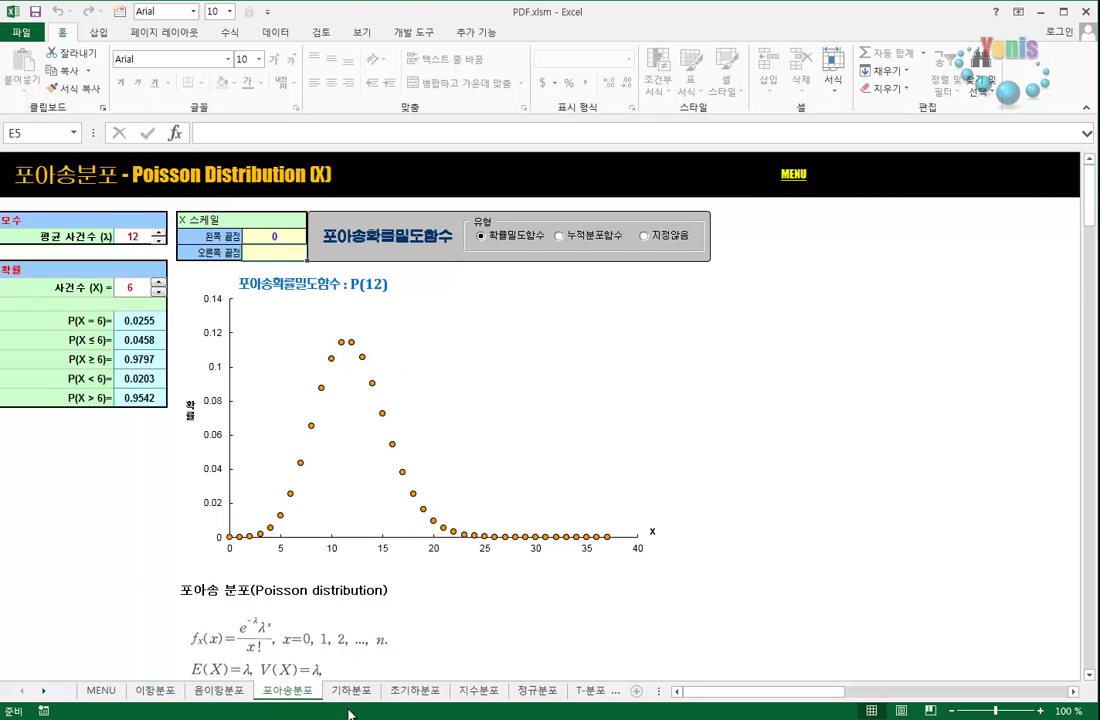
Step: Switch to the 기하분포 sheet and raise the success probability p to 0.48
{"action": "left_click", "coordinate": [351, 690]}
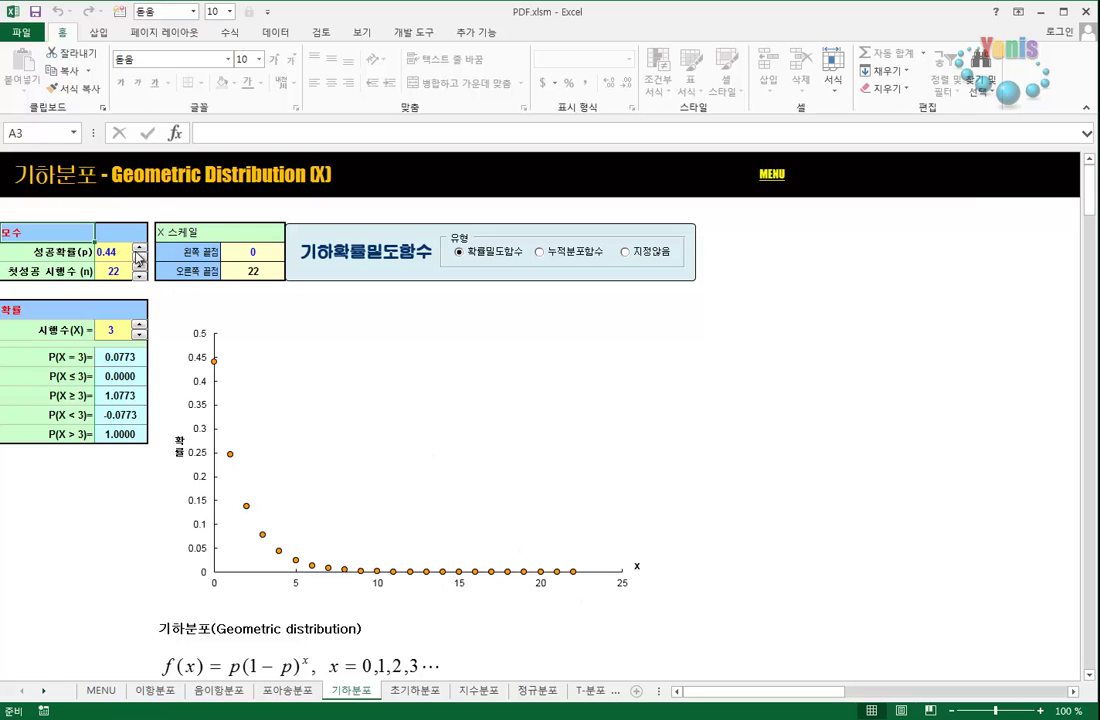
{"action": "left_click", "coordinate": [139, 249]}
{"action": "left_click", "coordinate": [139, 249]}
{"action": "left_click", "coordinate": [139, 249]}
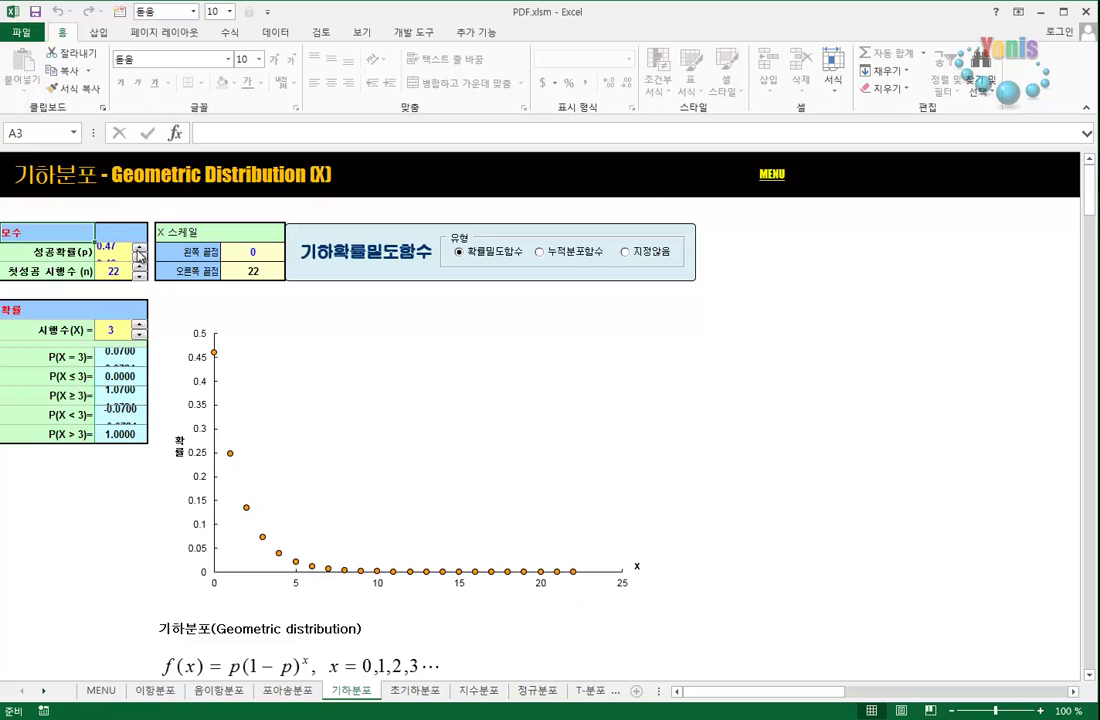
{"action": "left_click", "coordinate": [139, 249]}
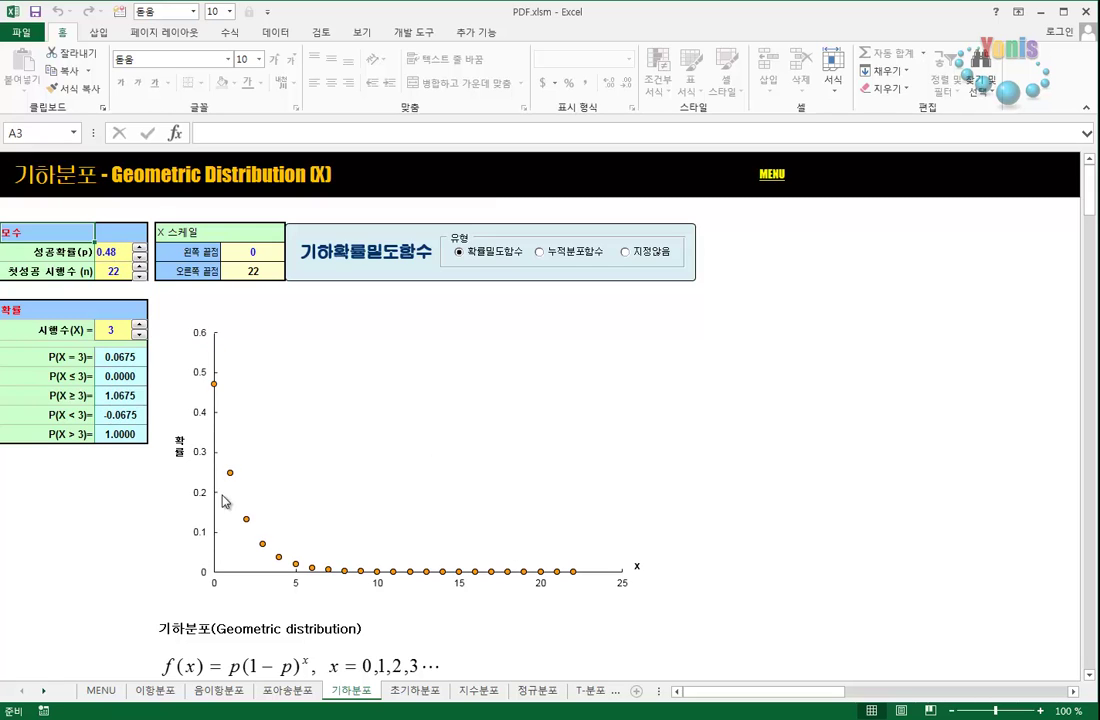
Step: Lower the number of trials to first success n of the geometric distribution to 10
{"action": "left_click", "coordinate": [139, 276]}
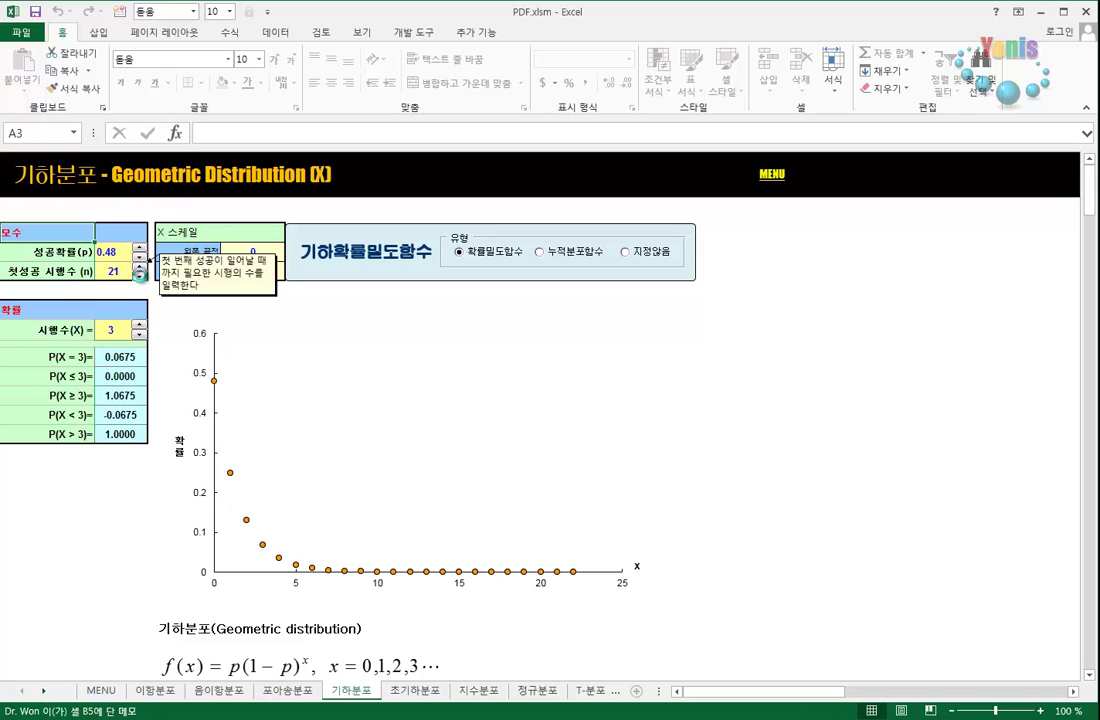
{"action": "left_click", "coordinate": [139, 276]}
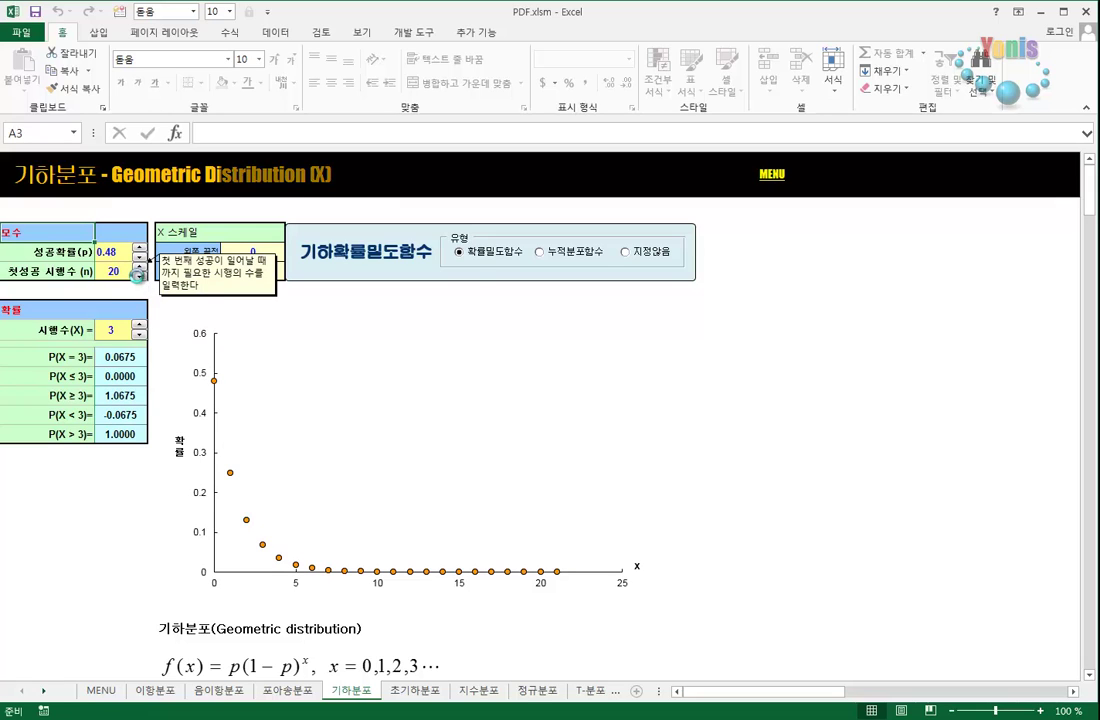
{"action": "left_click", "coordinate": [139, 276]}
{"action": "left_click", "coordinate": [139, 276]}
{"action": "left_click", "coordinate": [139, 276]}
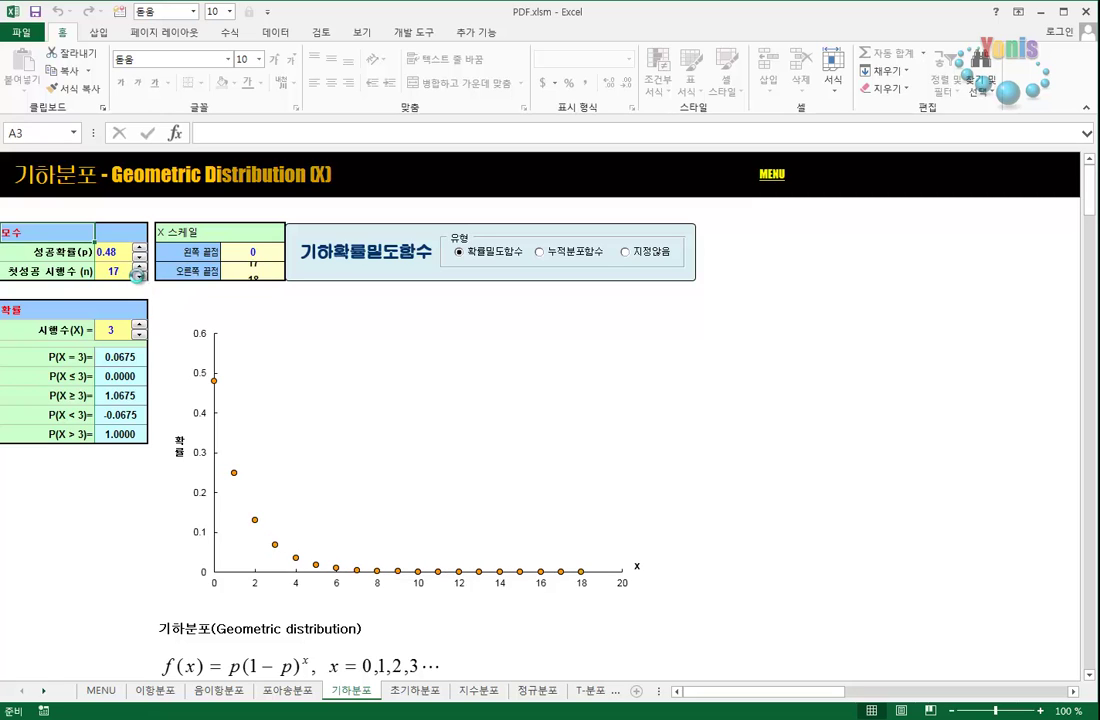
{"action": "left_click", "coordinate": [139, 276]}
{"action": "left_click", "coordinate": [139, 276]}
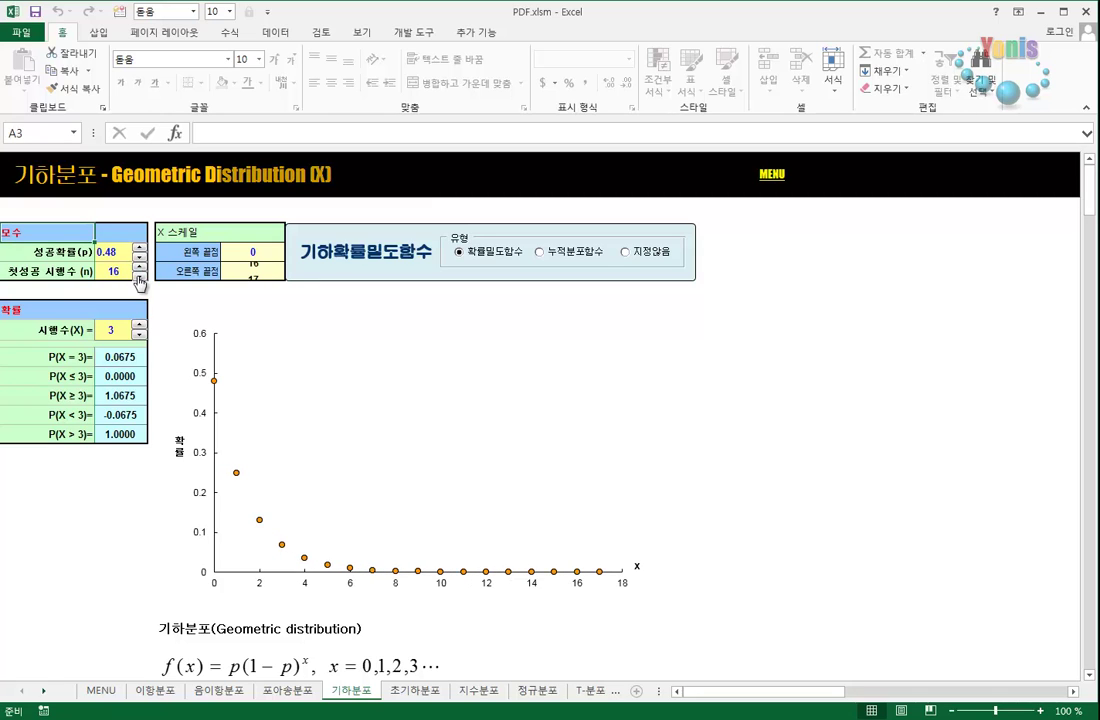
{"action": "left_click", "coordinate": [139, 276]}
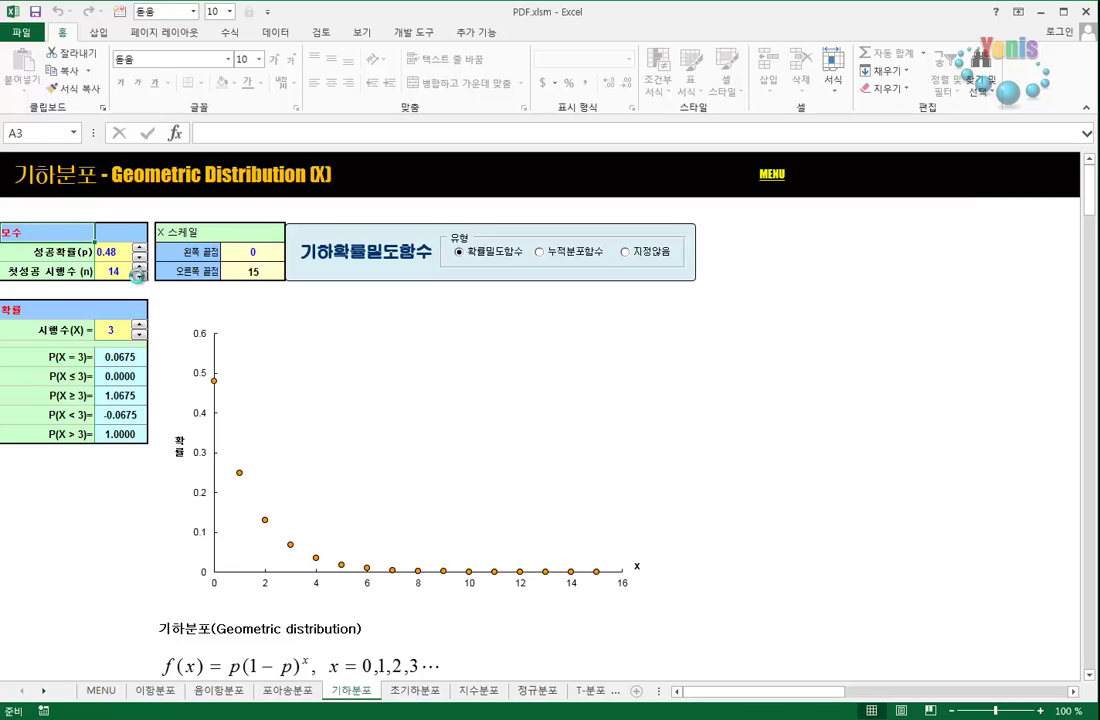
{"action": "left_click", "coordinate": [139, 276]}
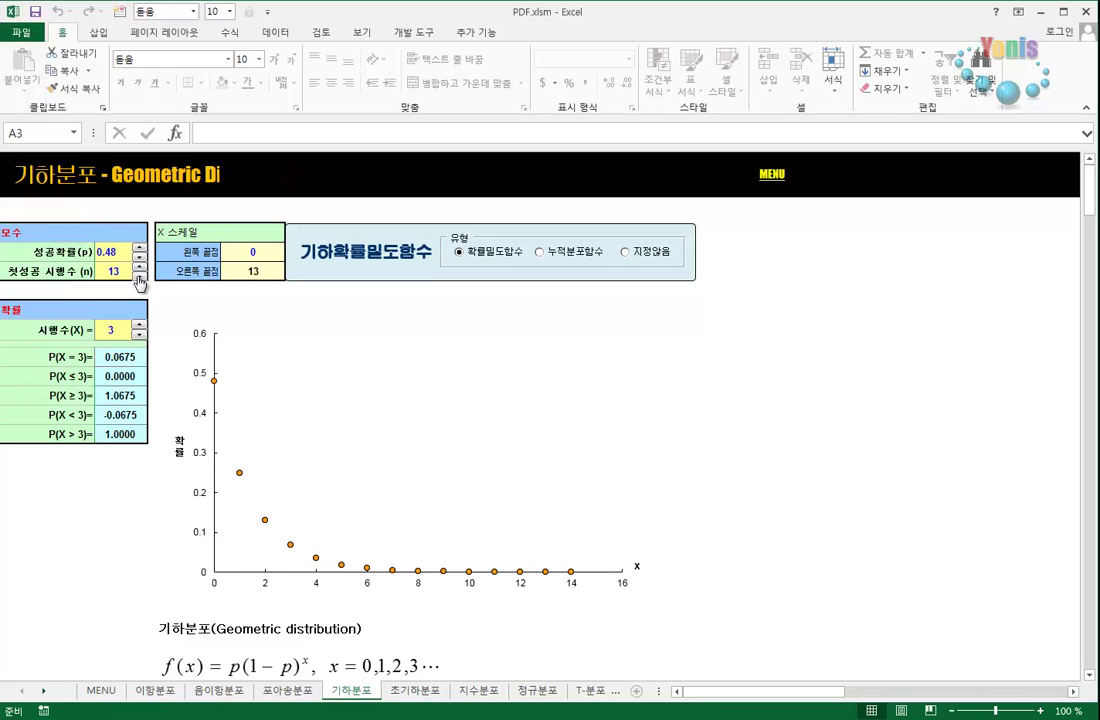
{"action": "left_click", "coordinate": [139, 276]}
{"action": "left_click", "coordinate": [139, 276]}
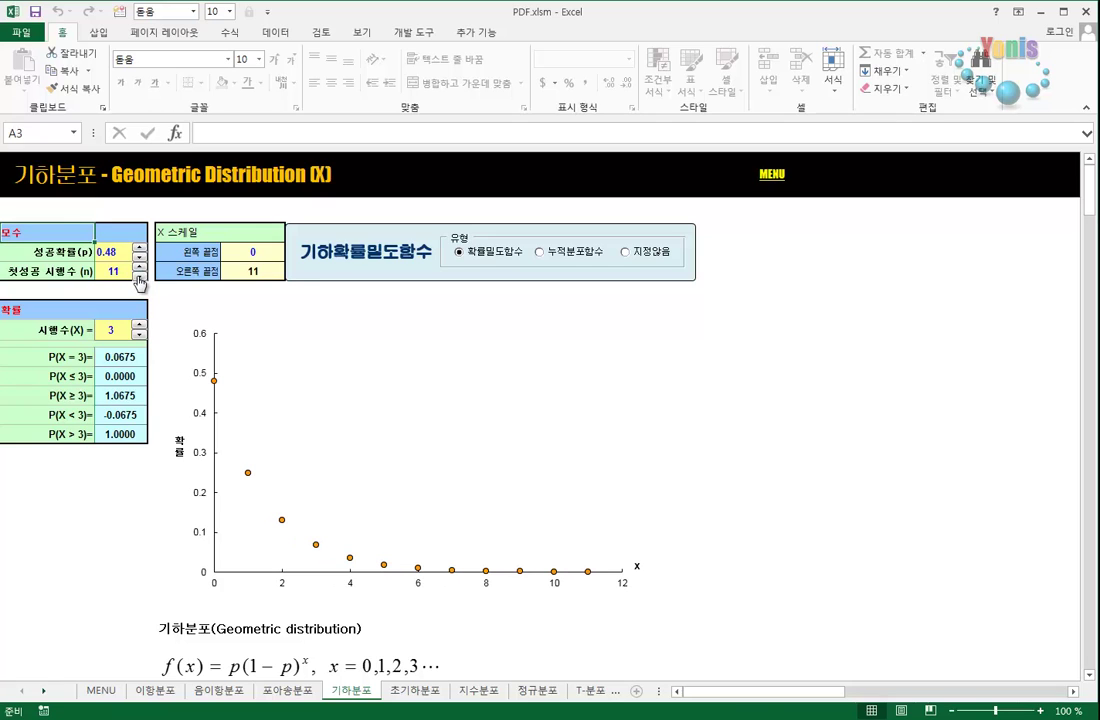
{"action": "left_click", "coordinate": [139, 276]}
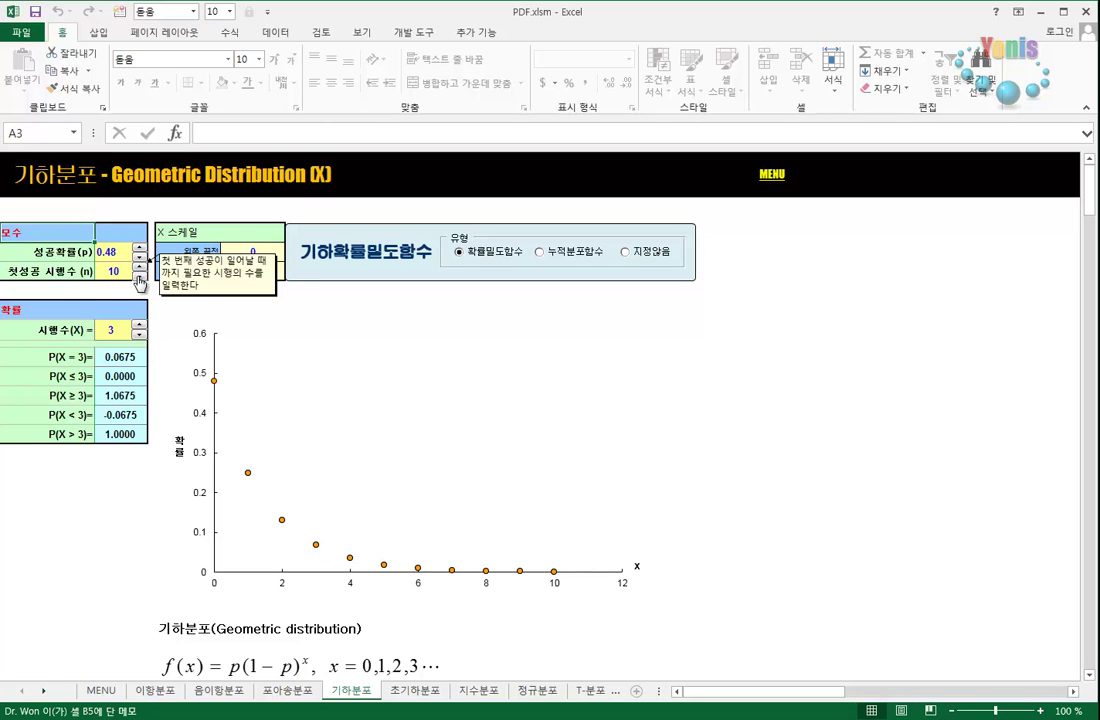
Step: Raise the number of trials to first success n of the geometric distribution to 16
{"action": "left_click", "coordinate": [139, 265]}
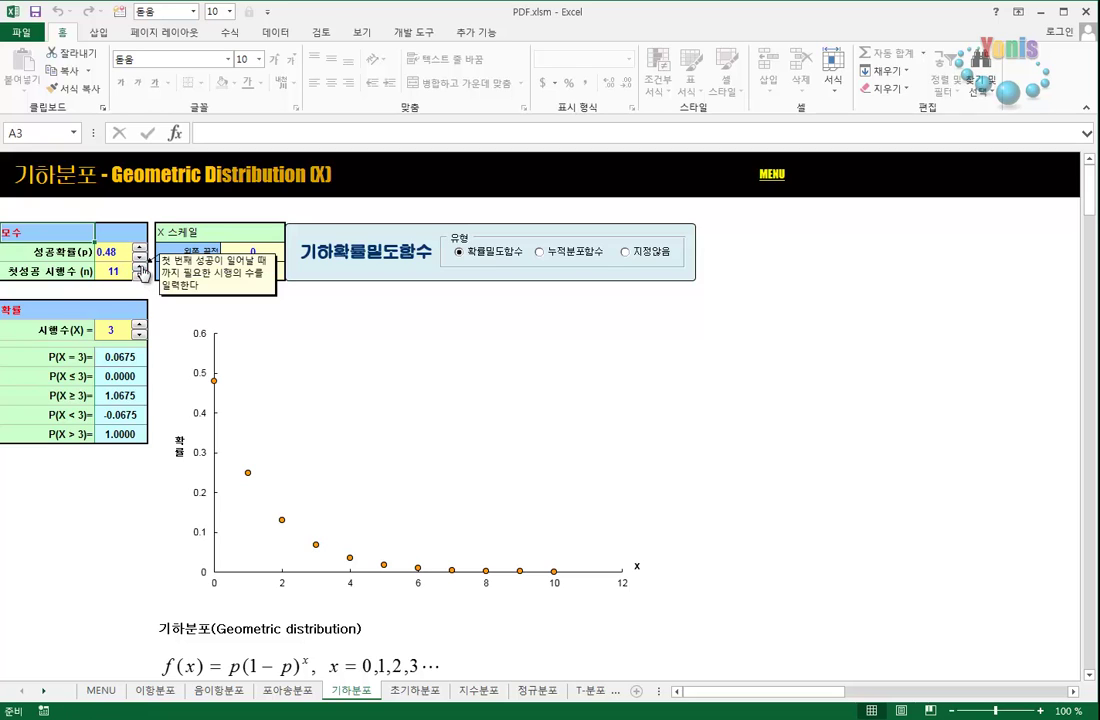
{"action": "left_click", "coordinate": [139, 265]}
{"action": "left_click", "coordinate": [139, 265]}
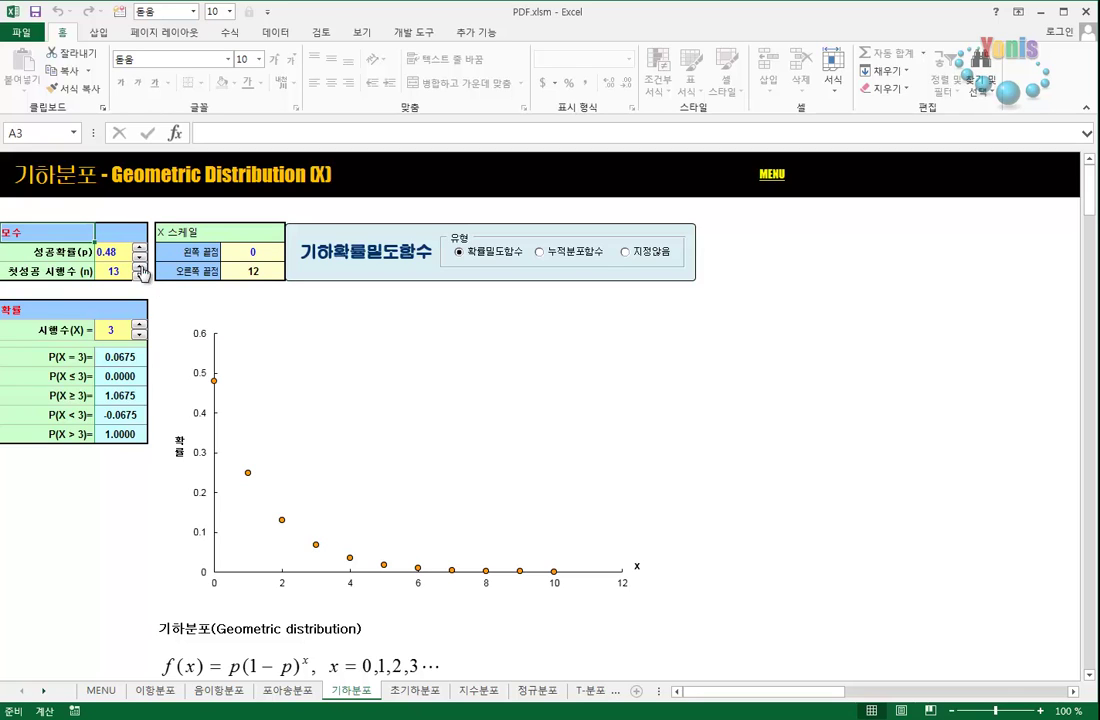
{"action": "left_click", "coordinate": [139, 265]}
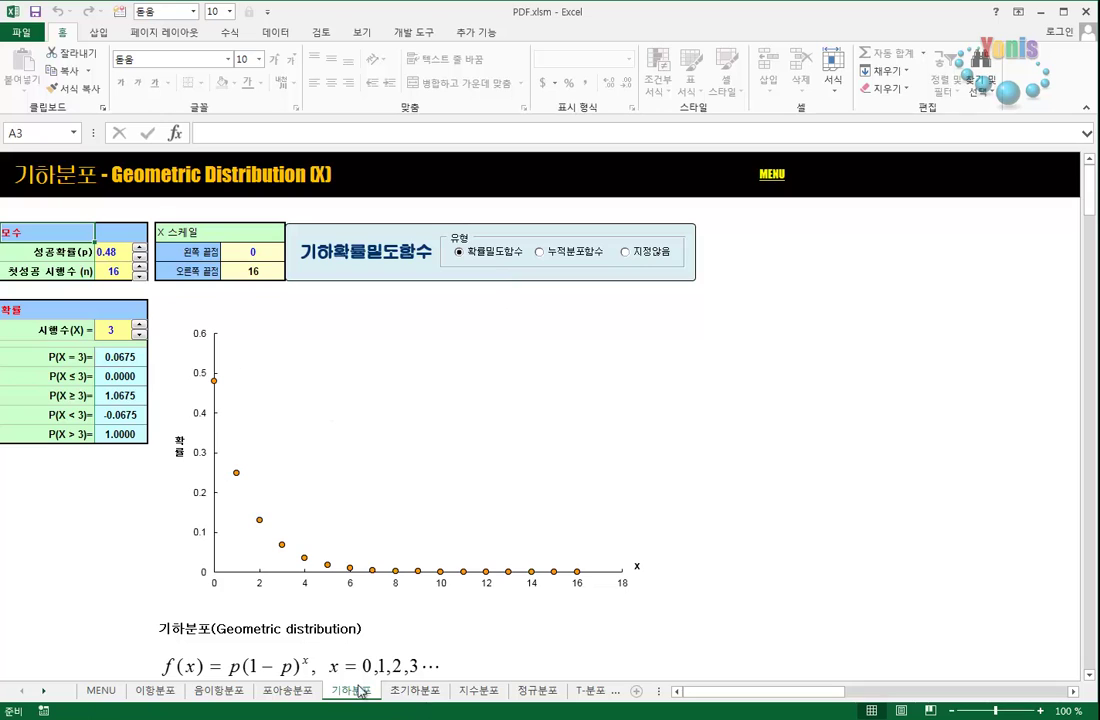
Step: Examine the geometric distribution's probability table, including the trial count X and the calculated probabilities from P(X = 3) to P(X > 3)
{"action": "left_click", "coordinate": [117, 327]}
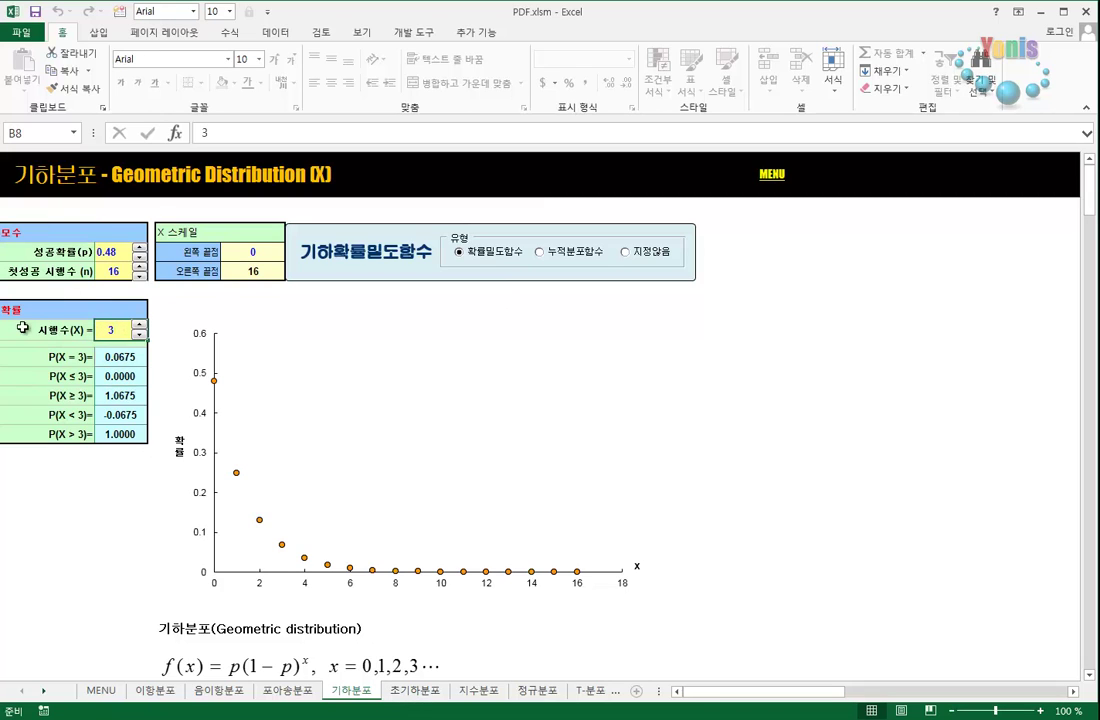
{"action": "left_click_drag", "start_coordinate": [15, 310], "coordinate": [150, 434]}
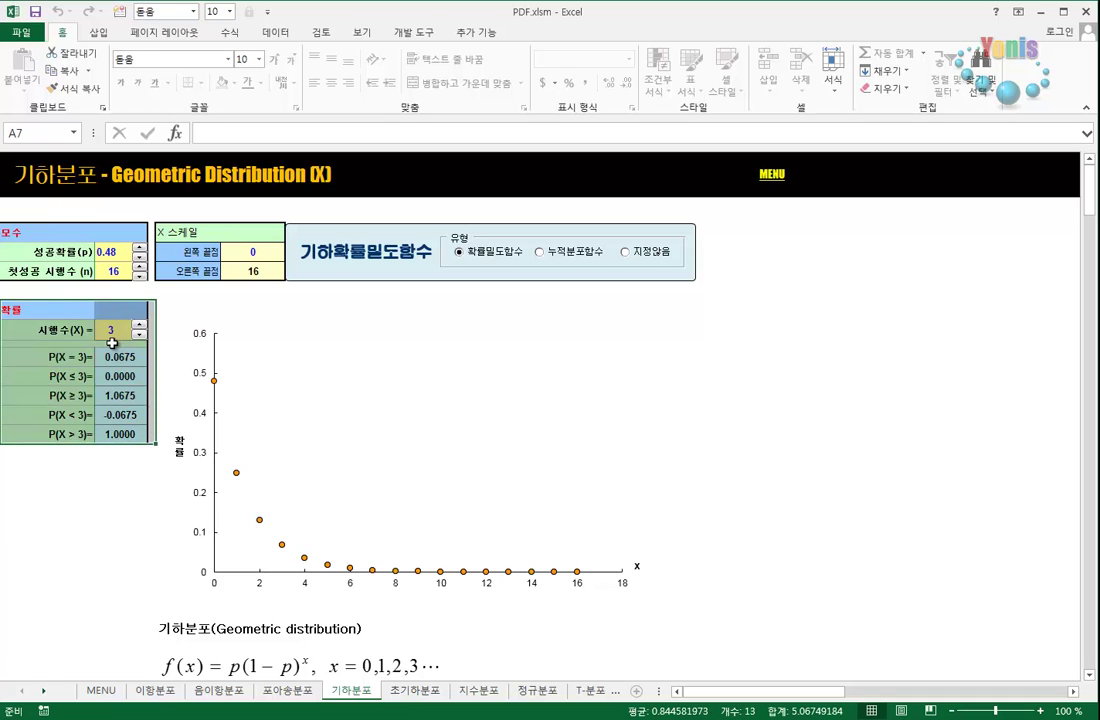
{"action": "left_click", "coordinate": [113, 329]}
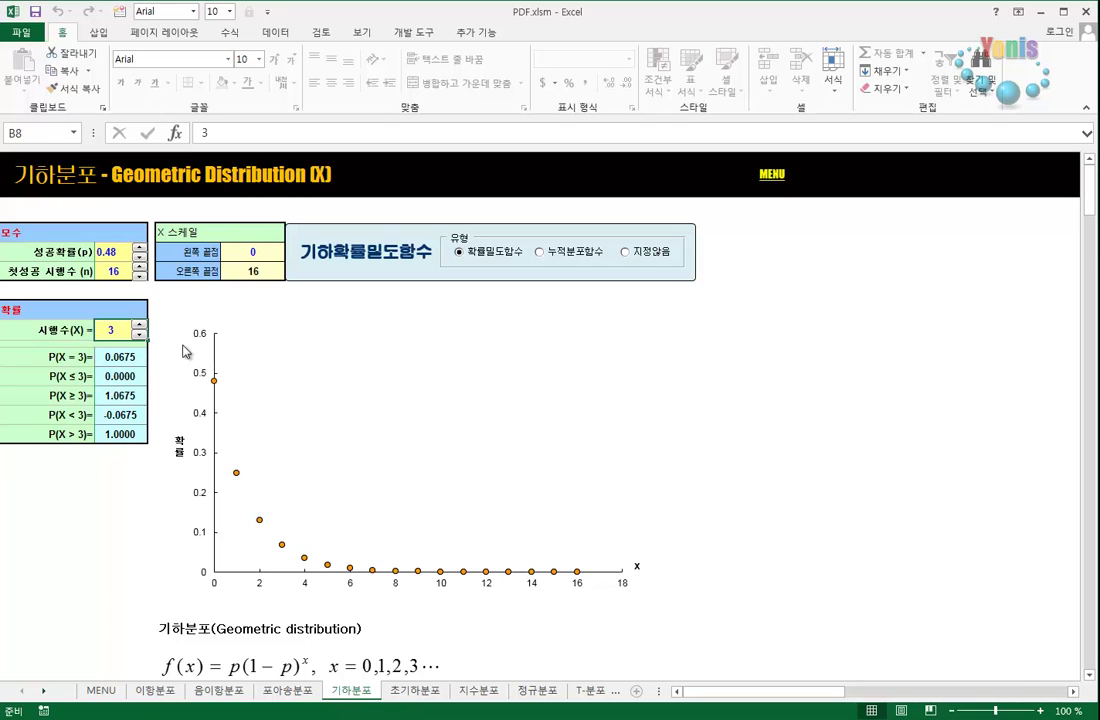
{"action": "left_click", "coordinate": [117, 357]}
{"action": "left_click_drag", "start_coordinate": [117, 357], "coordinate": [118, 434]}
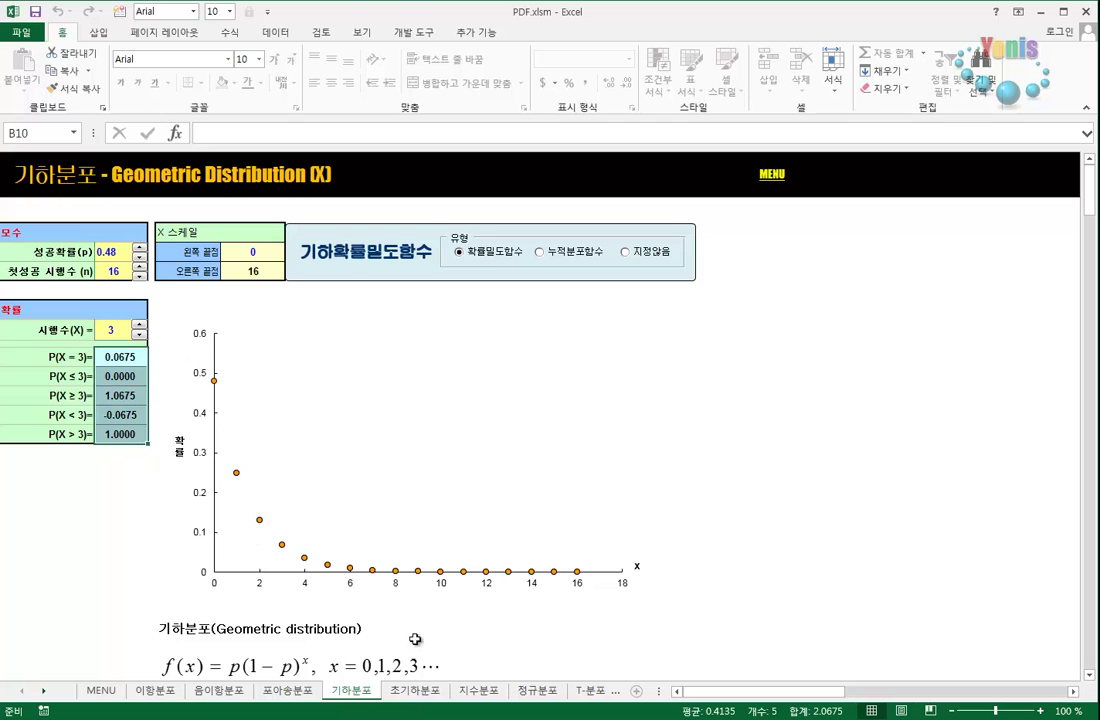
Step: On the 초기하분포 sheet, lower the total population size M to 91 and raise the population success count k to 23
{"action": "left_click", "coordinate": [430, 690]}
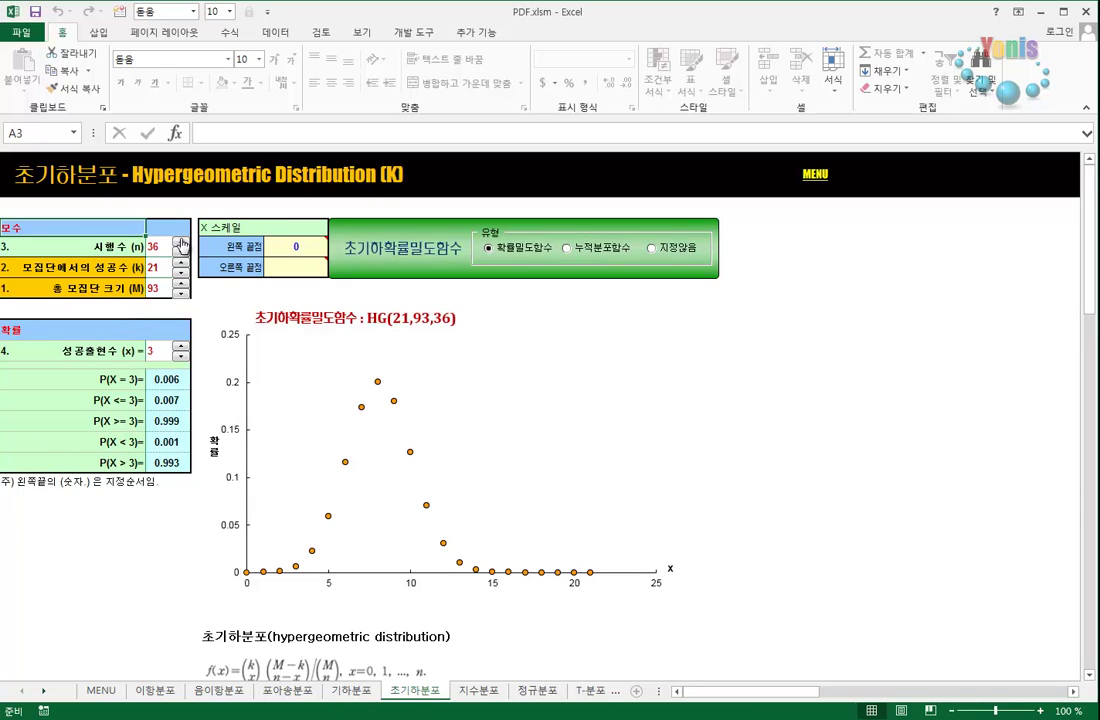
{"action": "key", "text": "Down"}
{"action": "key", "text": "Down"}
{"action": "key", "text": "Down"}
{"action": "left_click", "coordinate": [179, 292]}
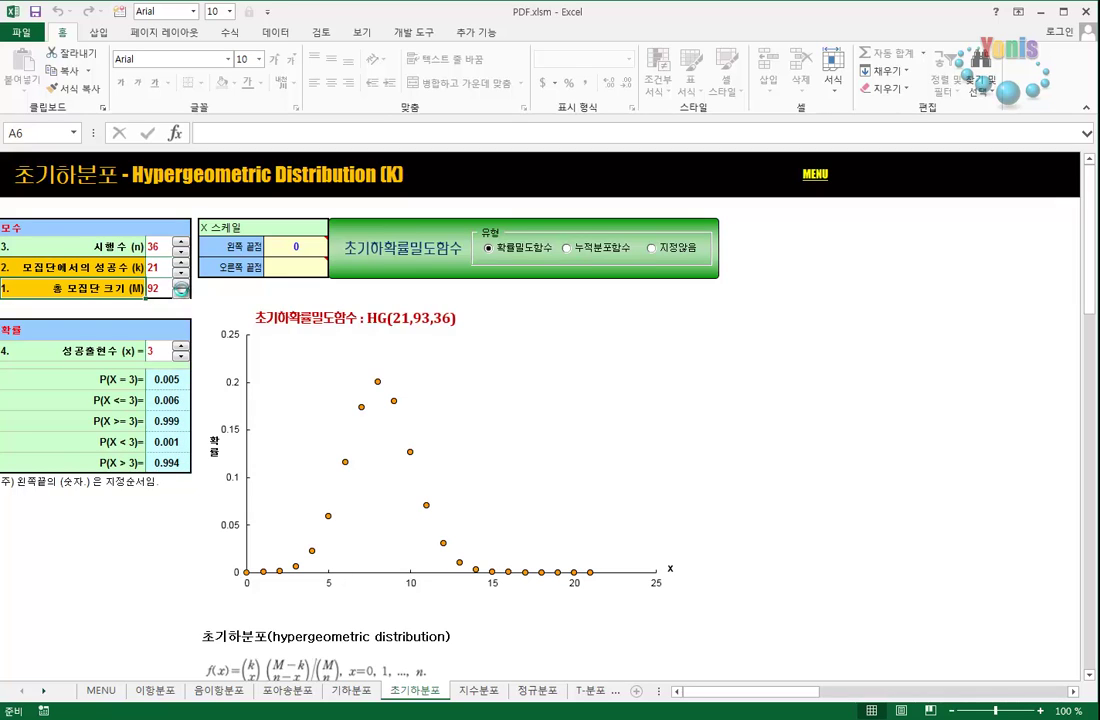
{"action": "left_click", "coordinate": [180, 292]}
{"action": "left_click", "coordinate": [180, 262]}
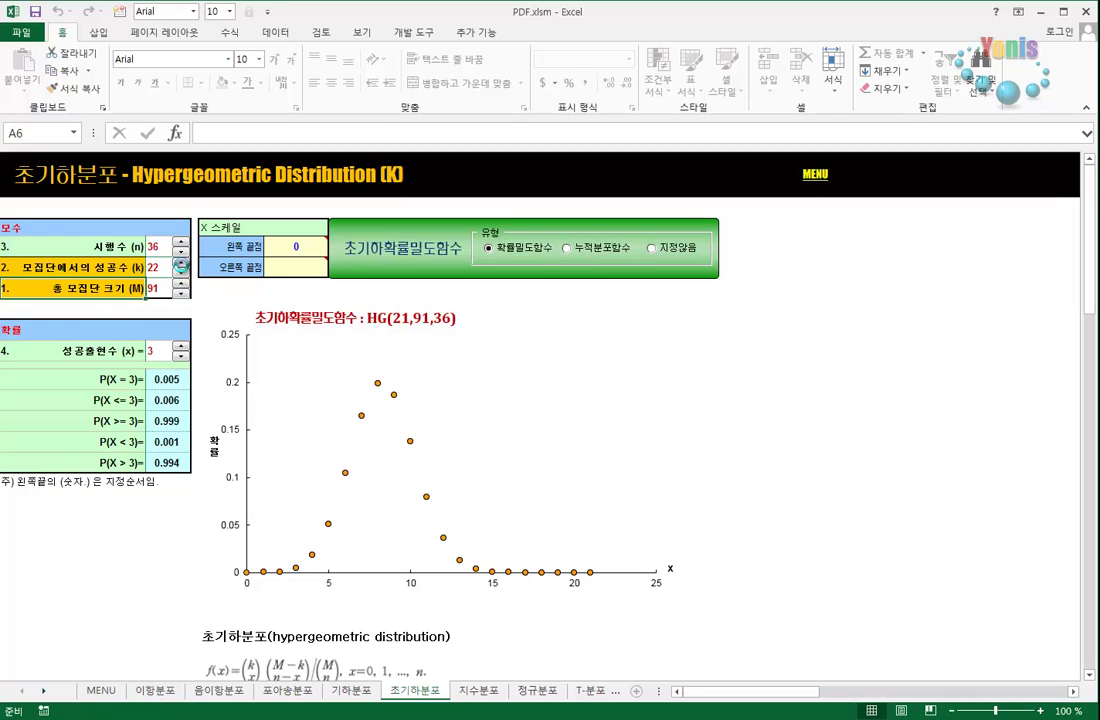
{"action": "left_click", "coordinate": [180, 263]}
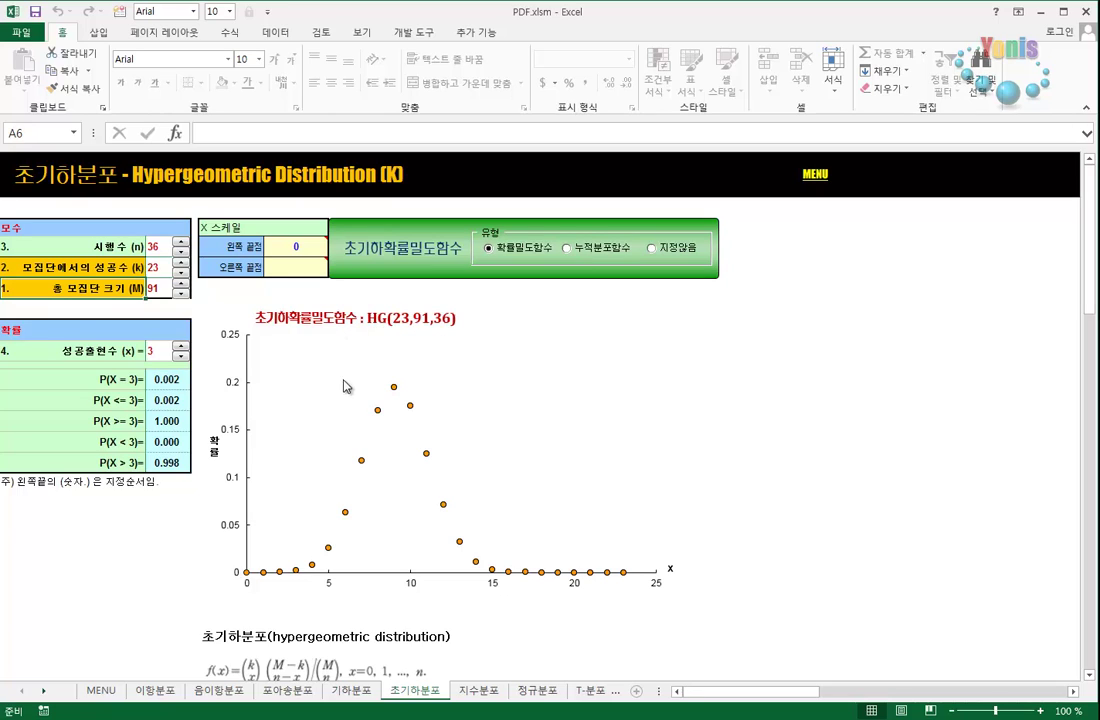
Step: Switch the hypergeometric chart to the cumulative distribution function (누적분포함수) and back to the probability density function (확률밀도함수)
{"action": "left_click", "coordinate": [562, 249]}
{"action": "left_click", "coordinate": [488, 248]}
Step: Open the 지수분포 sheet and examine the failure rate λ parameter together with the exponential distribution's formula, mean and variance
{"action": "left_click", "coordinate": [478, 690]}
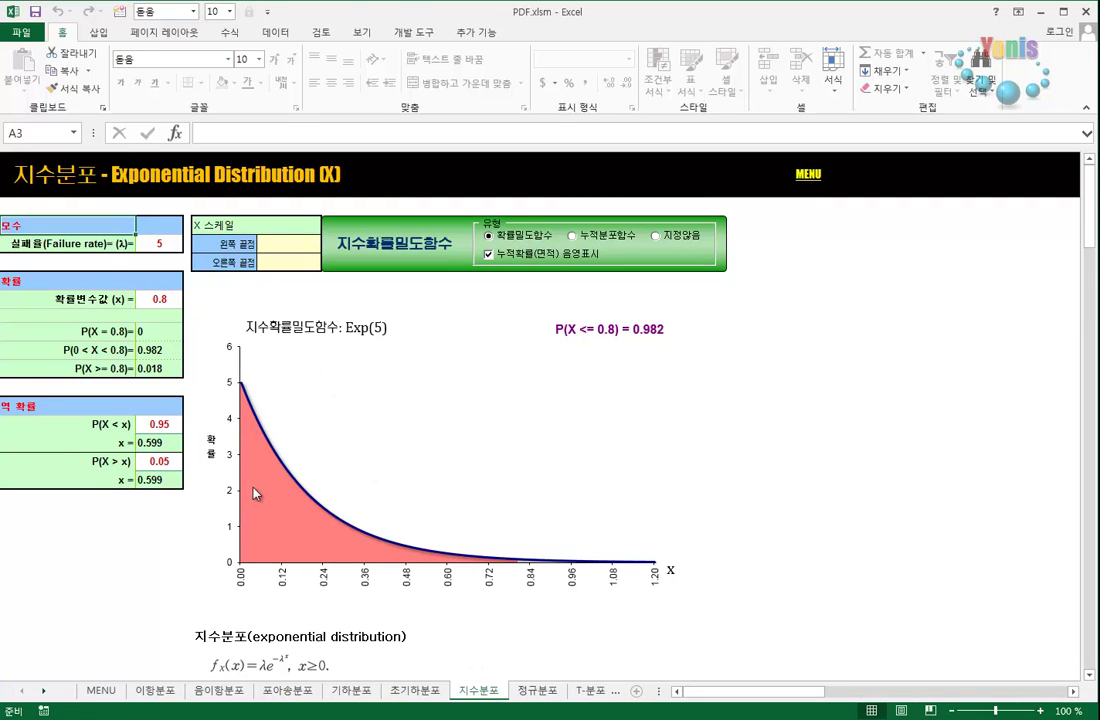
{"action": "left_click", "coordinate": [160, 243]}
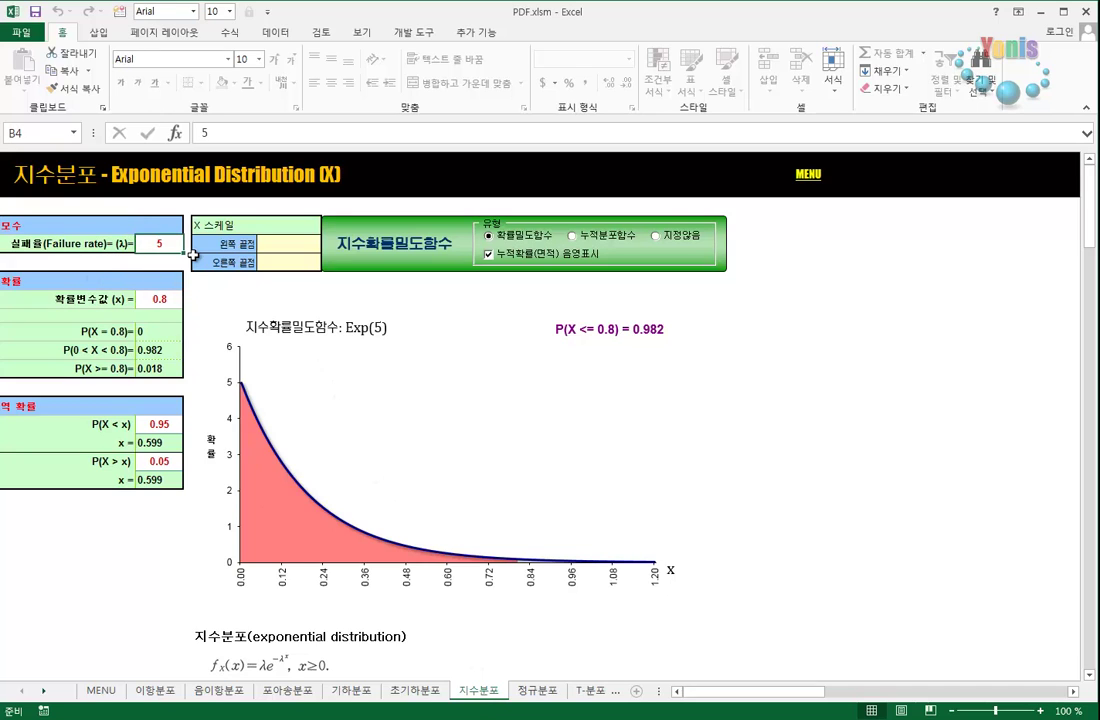
{"action": "left_click", "coordinate": [129, 246]}
{"action": "left_click", "coordinate": [160, 257]}
{"action": "left_click", "coordinate": [121, 243]}
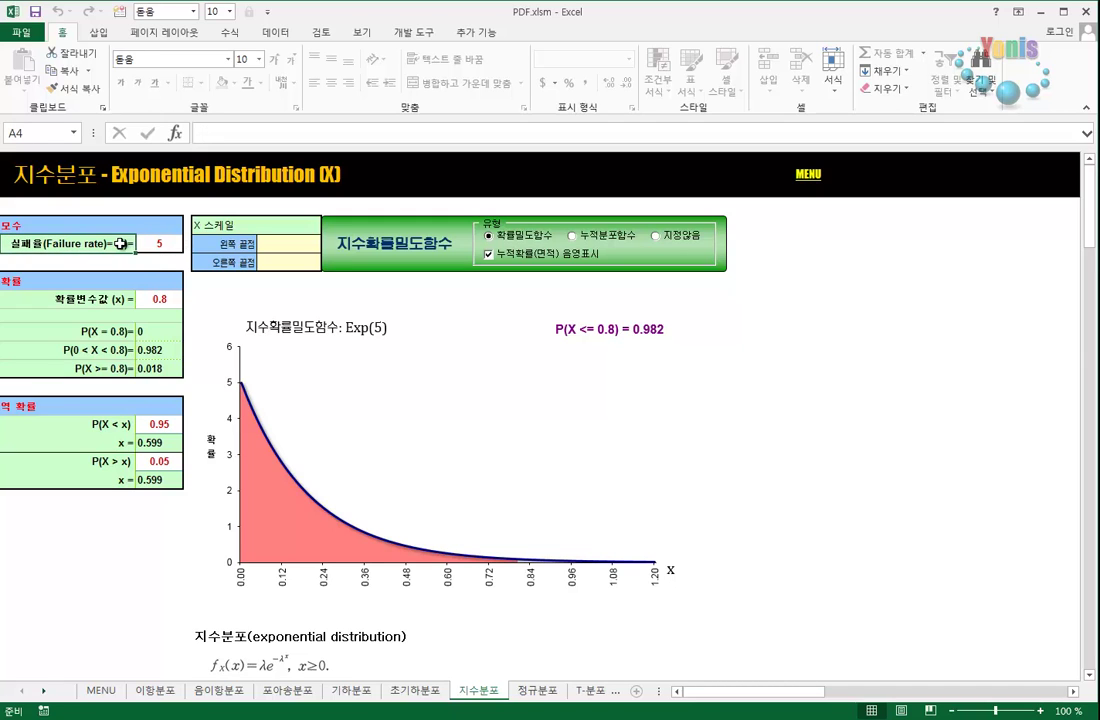
{"action": "left_click", "coordinate": [162, 245]}
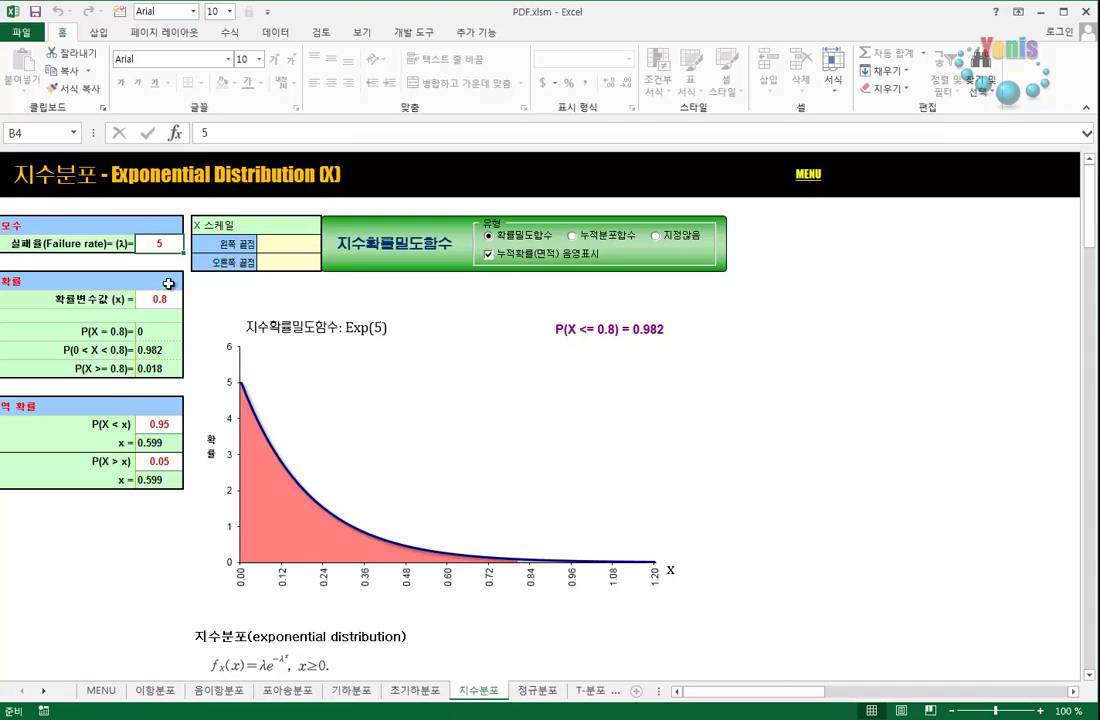
{"action": "scroll", "coordinate": [258, 630], "scroll_direction": "down", "scroll_amount": 1}
{"action": "scroll", "coordinate": [258, 630], "scroll_direction": "down", "scroll_amount": 1}
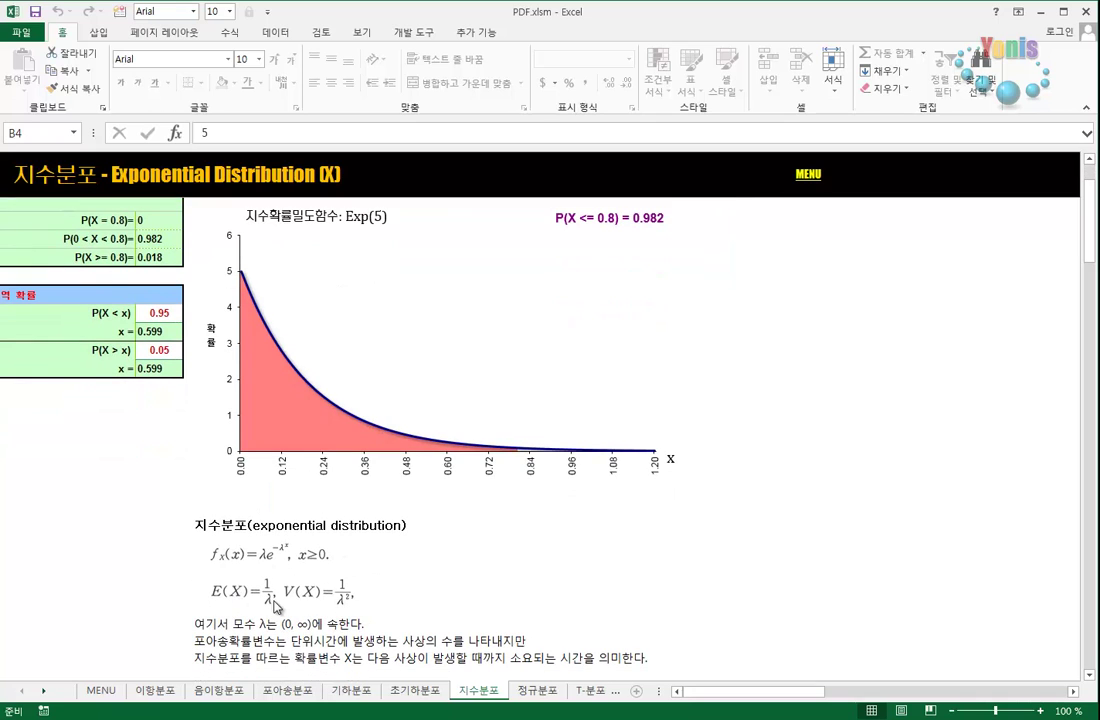
{"action": "scroll", "coordinate": [268, 601], "scroll_direction": "up", "scroll_amount": 2}
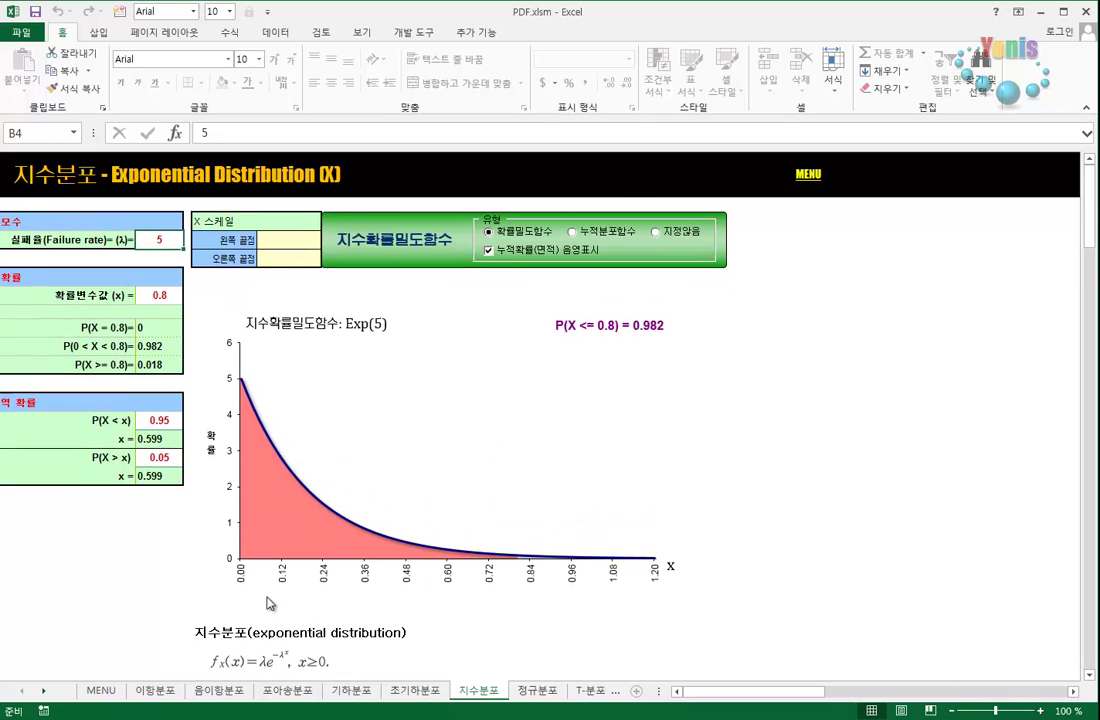
Step: Examine the exponential distribution's x value and inverse probability P(X < x), and check the cumulative-area shading by toggling it off and on
{"action": "left_click", "coordinate": [157, 300]}
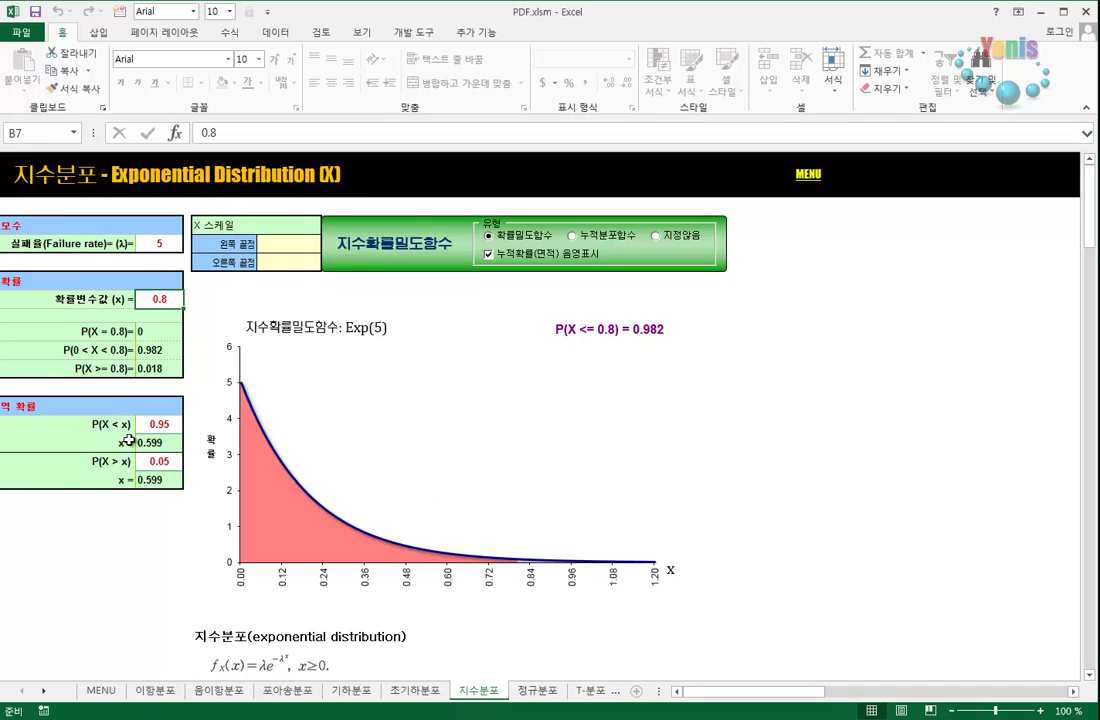
{"action": "left_click", "coordinate": [158, 424]}
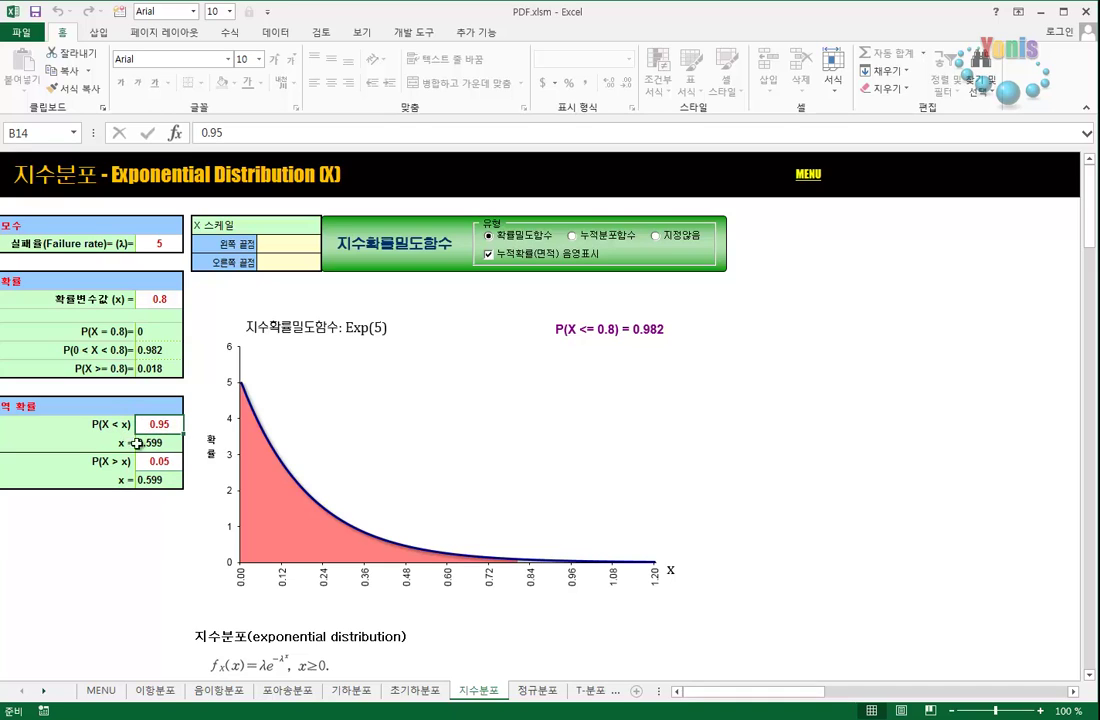
{"action": "left_click", "coordinate": [155, 438]}
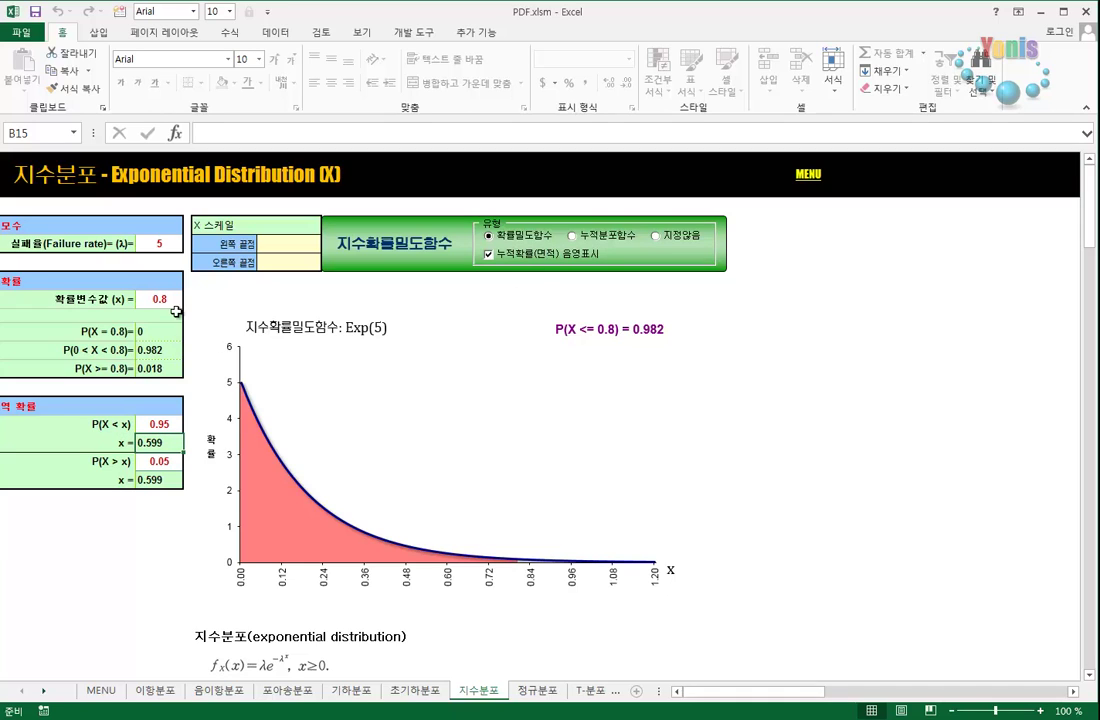
{"action": "left_click", "coordinate": [538, 257]}
{"action": "left_click", "coordinate": [538, 257]}
Step: Set the exponential distribution's failure rate λ to 12
{"action": "left_click", "coordinate": [160, 244]}
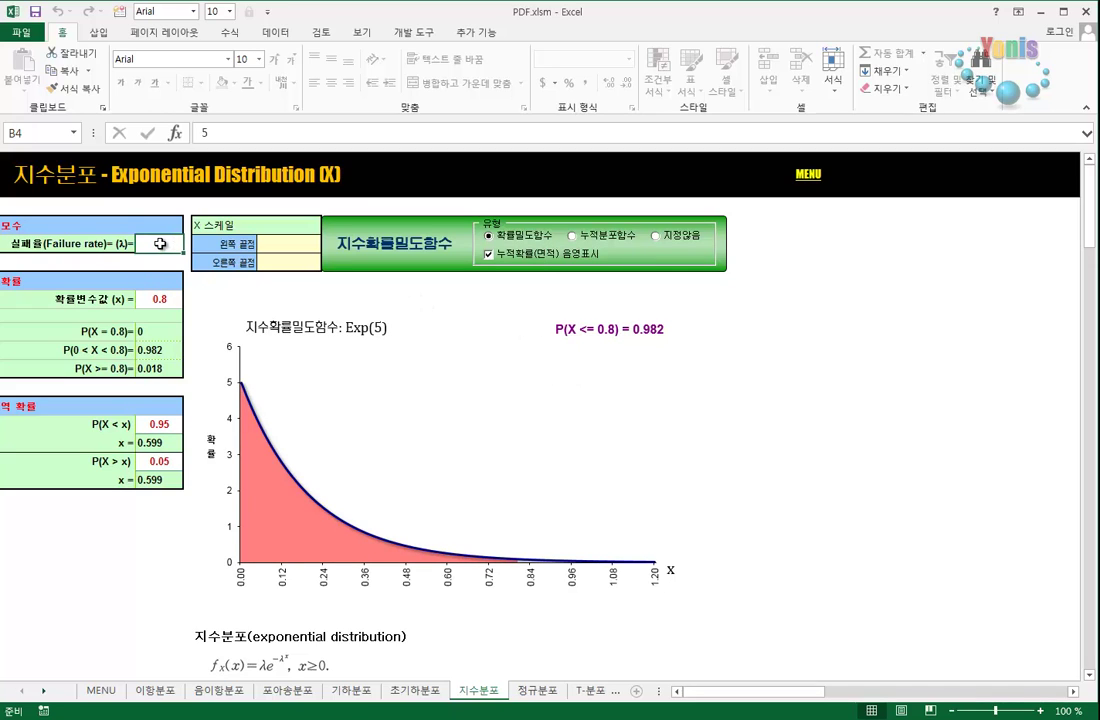
{"action": "type", "text": "12"}
{"action": "left_click", "coordinate": [216, 305]}
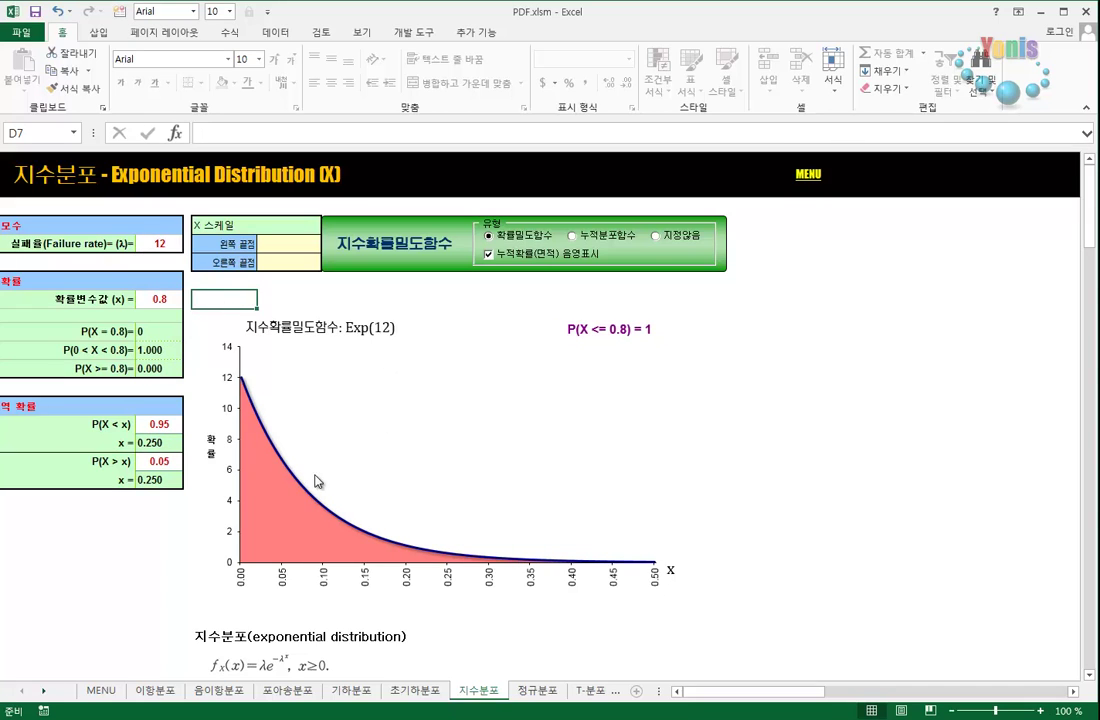
Step: Set the exponential distribution's random variable value x to 0.2
{"action": "left_click", "coordinate": [159, 298]}
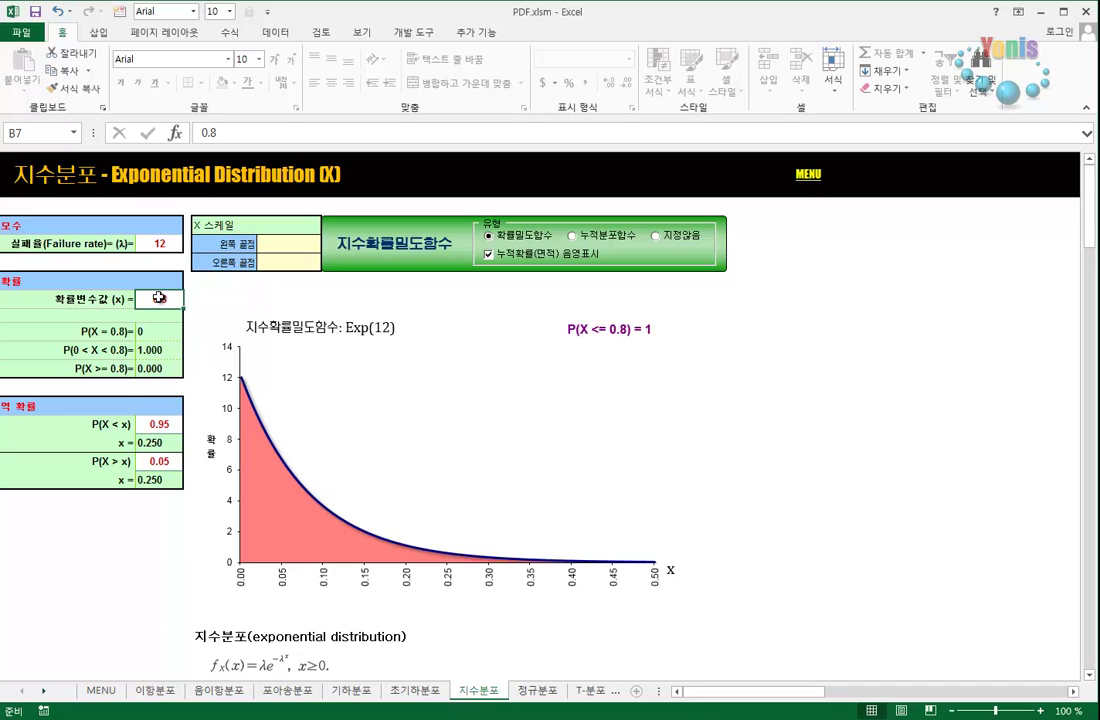
{"action": "type", "text": "."}
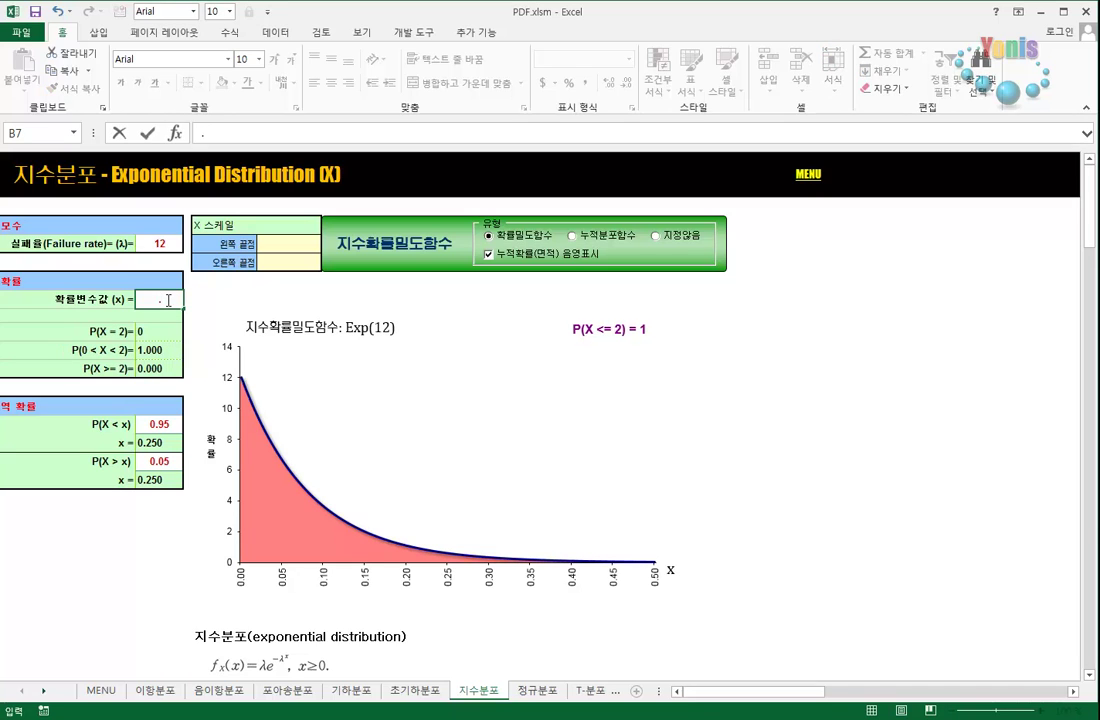
{"action": "type", "text": "2"}
{"action": "key", "text": "Return"}
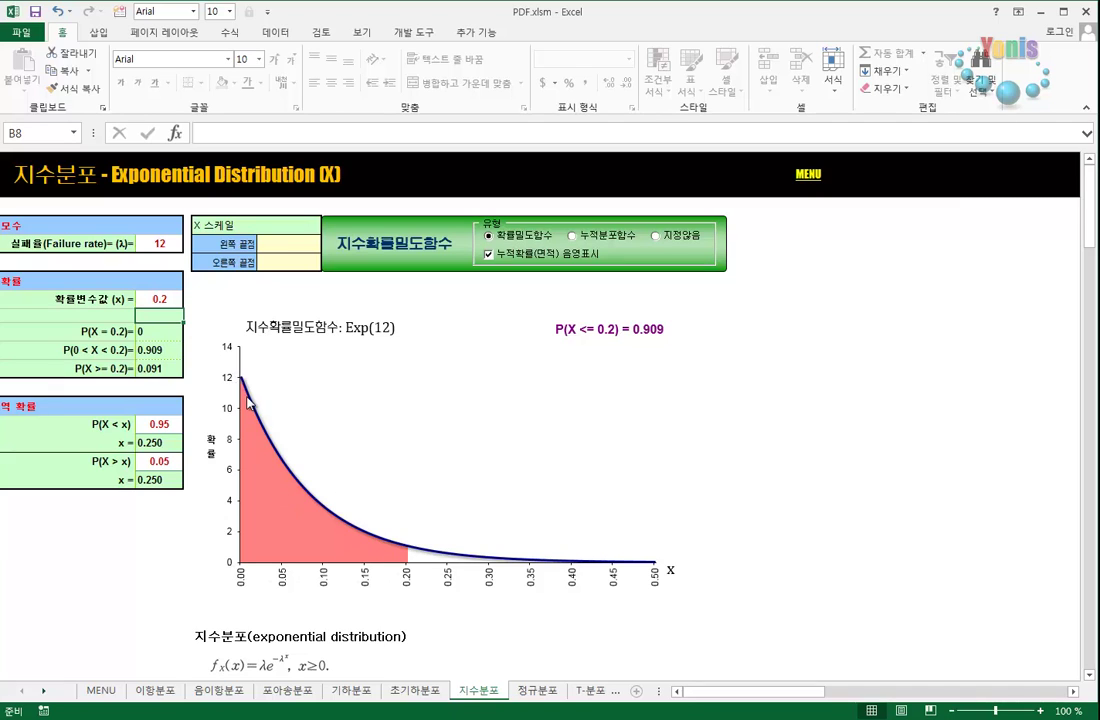
Step: View the exponential cumulative distribution function, and return the chart to the probability density function with the cumulative area shaded
{"action": "left_click", "coordinate": [606, 239]}
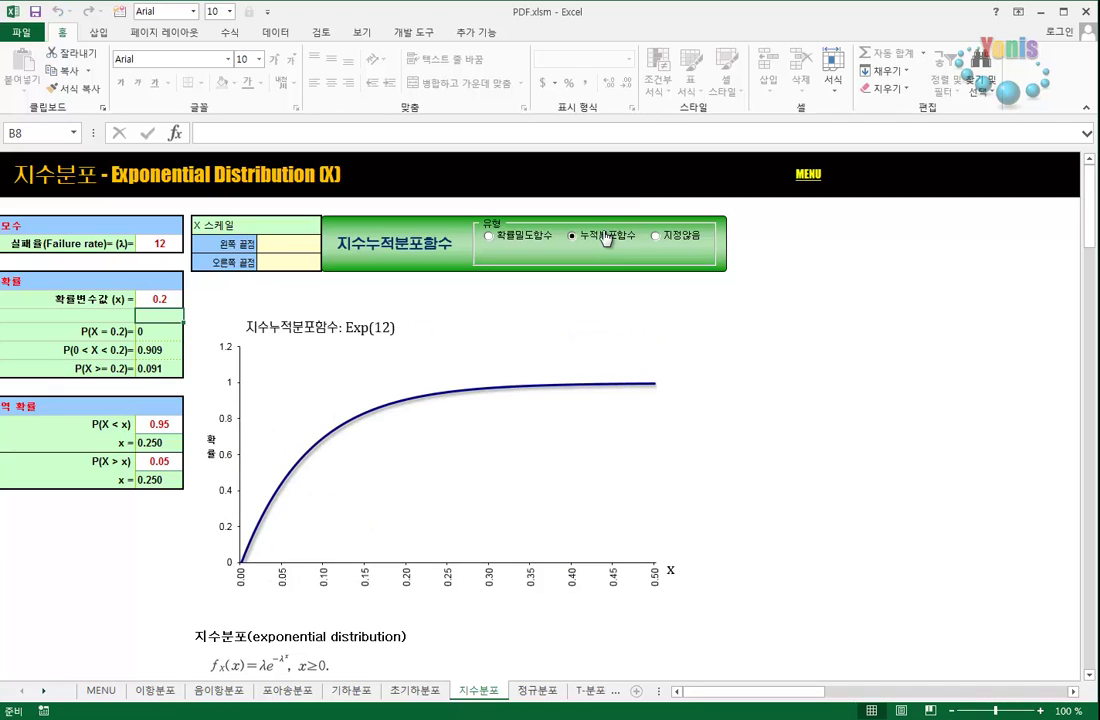
{"action": "left_click", "coordinate": [510, 236]}
{"action": "left_click", "coordinate": [520, 260]}
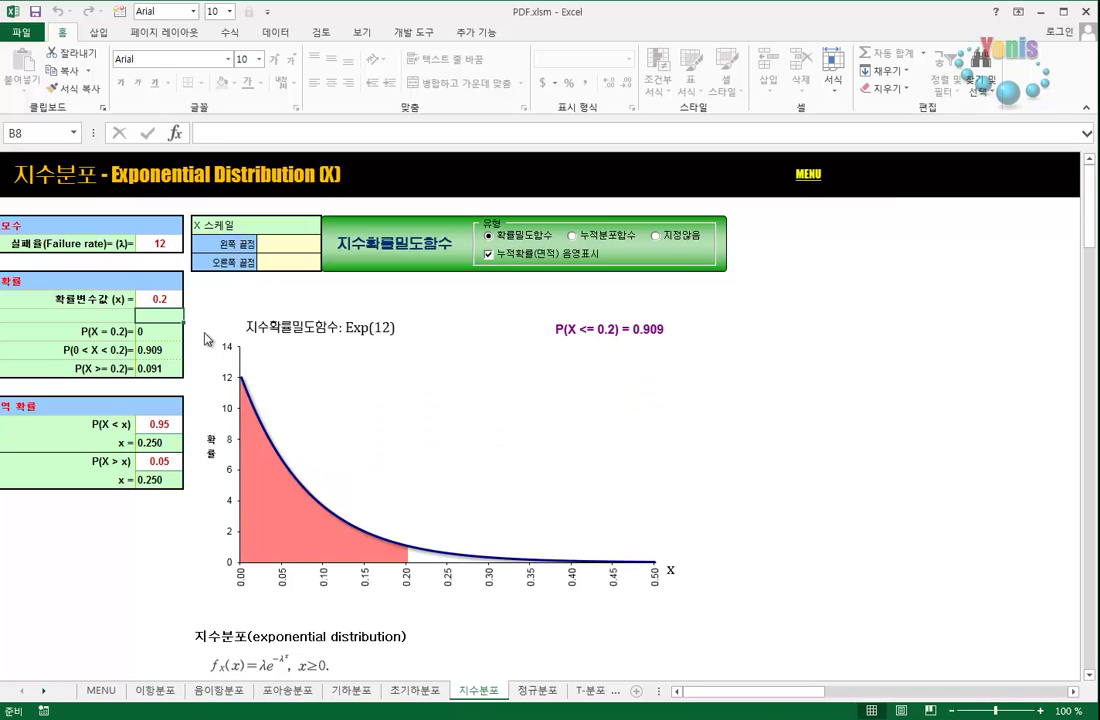
Step: Set the exponential distribution's random variable value x to 0.05
{"action": "left_click", "coordinate": [152, 298]}
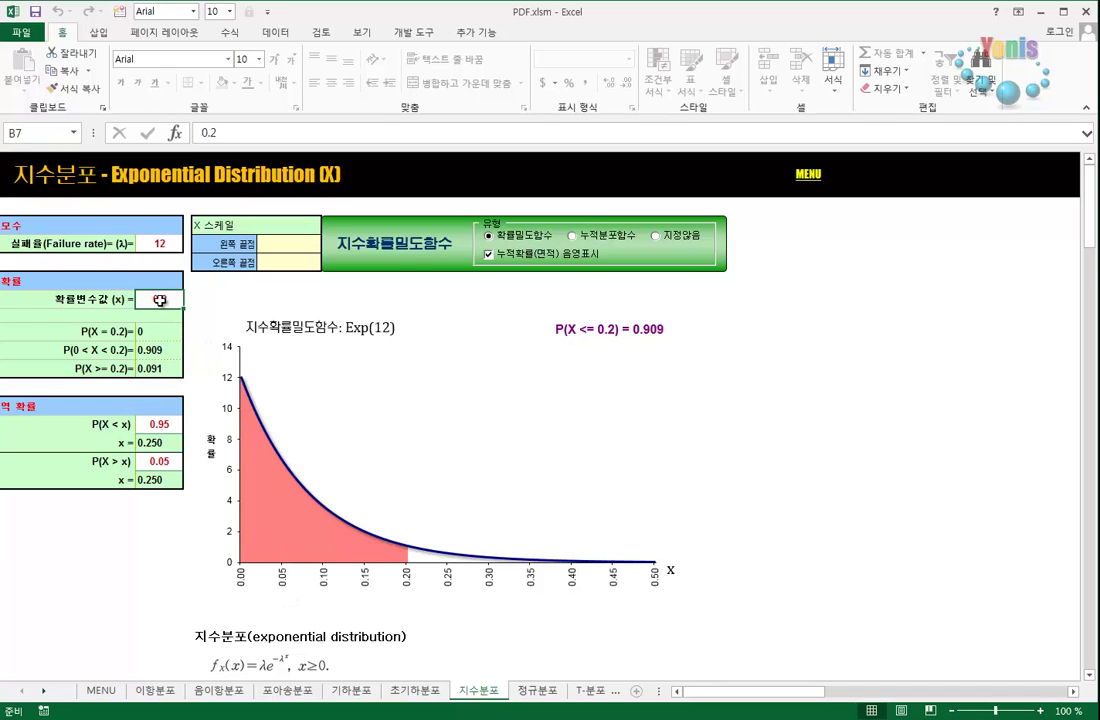
{"action": "type", "text": "0"}
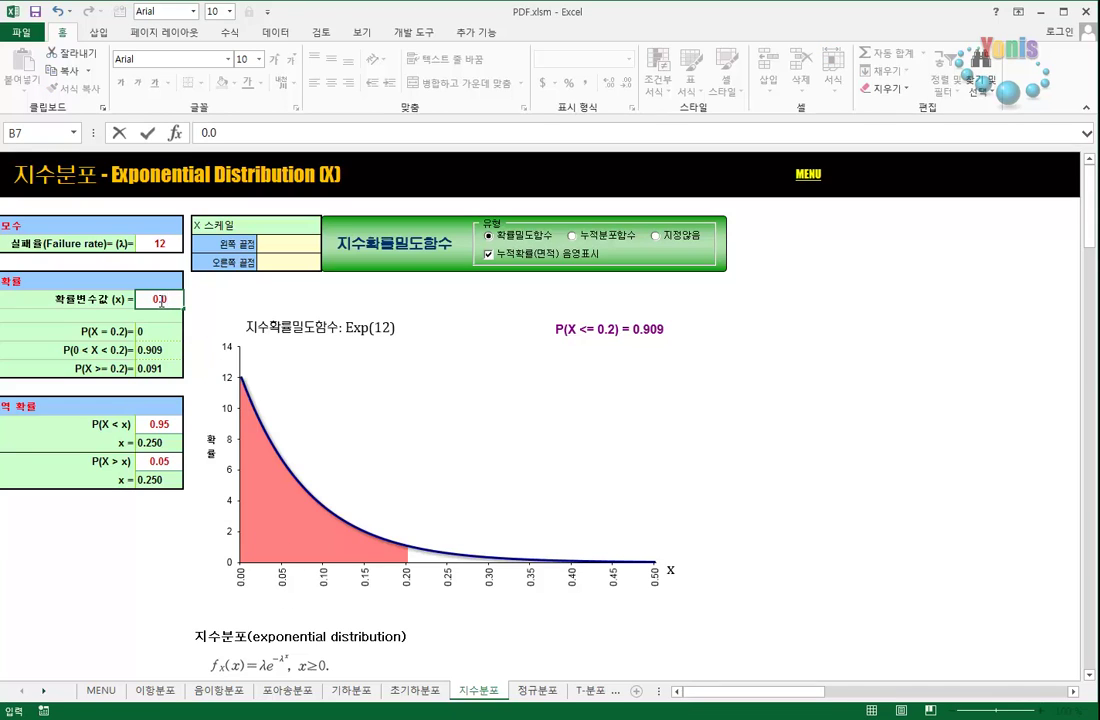
{"action": "type", "text": ".05"}
{"action": "key", "text": "Return"}
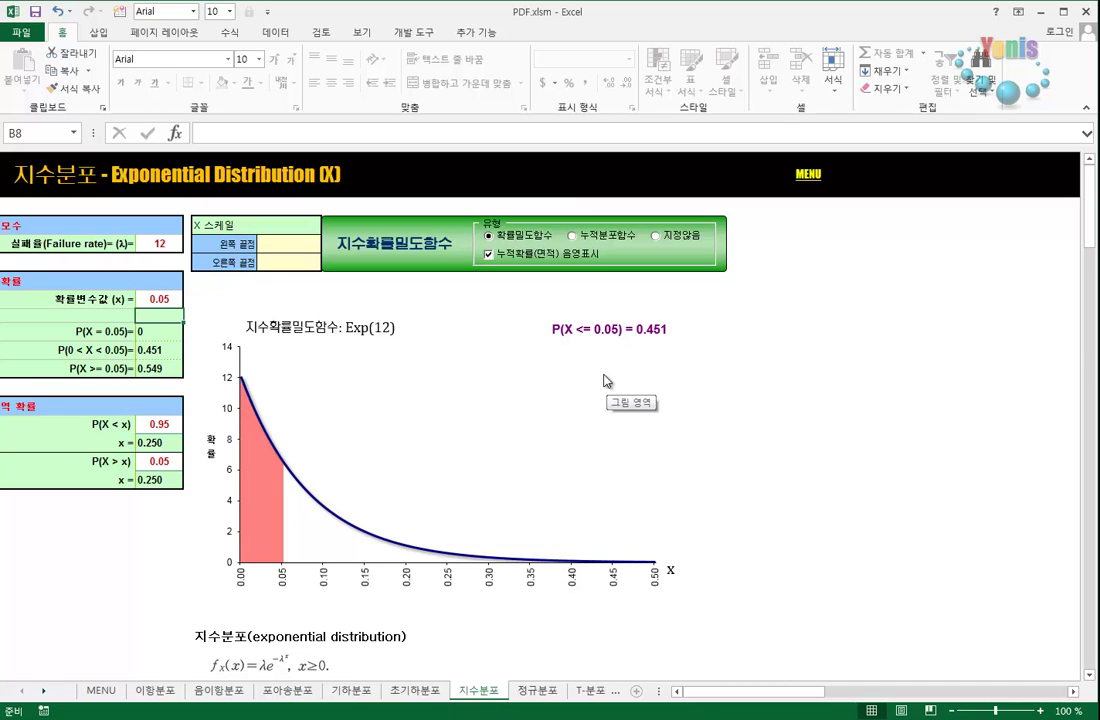
Step: Open the 정규분포 sheet and toggle the cumulative-area shading of its density chart off and back on
{"action": "key", "text": "ctrl+Page_Down"}
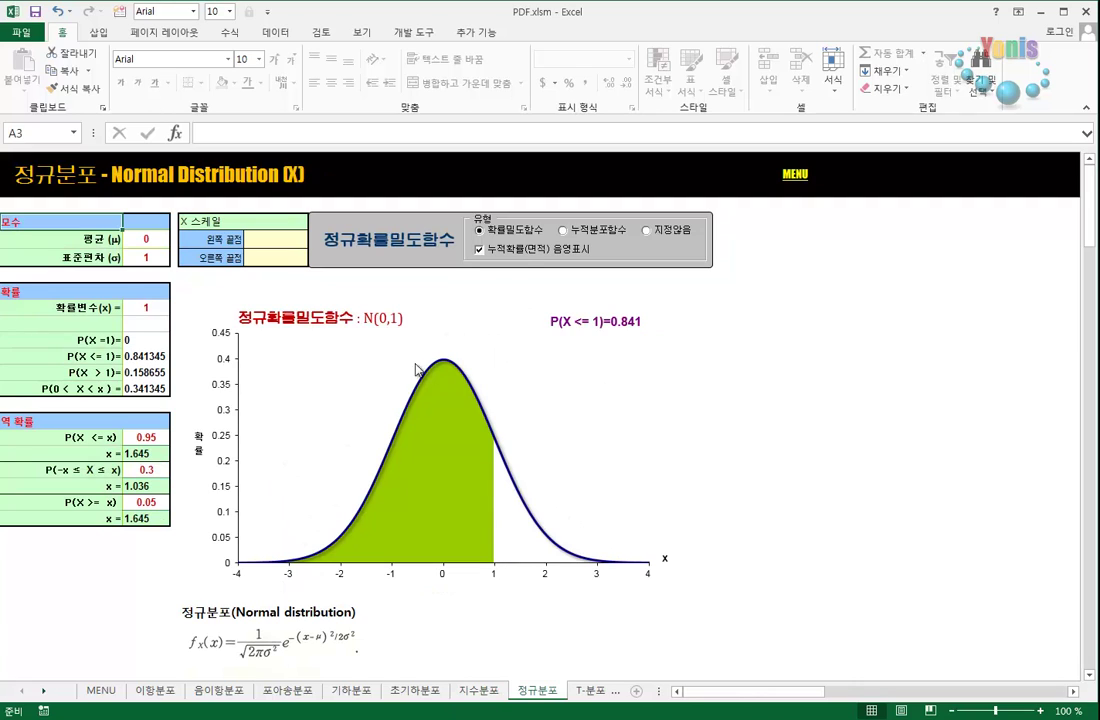
{"action": "left_click", "coordinate": [530, 255]}
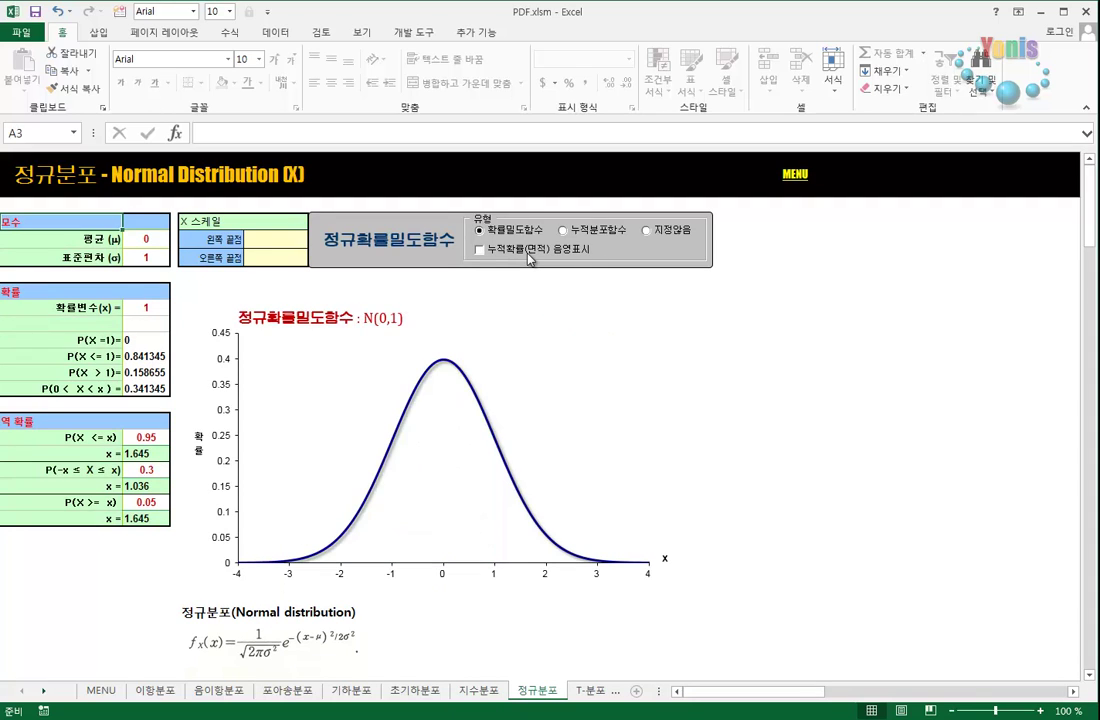
{"action": "left_click", "coordinate": [530, 255]}
Step: Set the normal distribution's random variable x to 0
{"action": "left_click", "coordinate": [150, 307]}
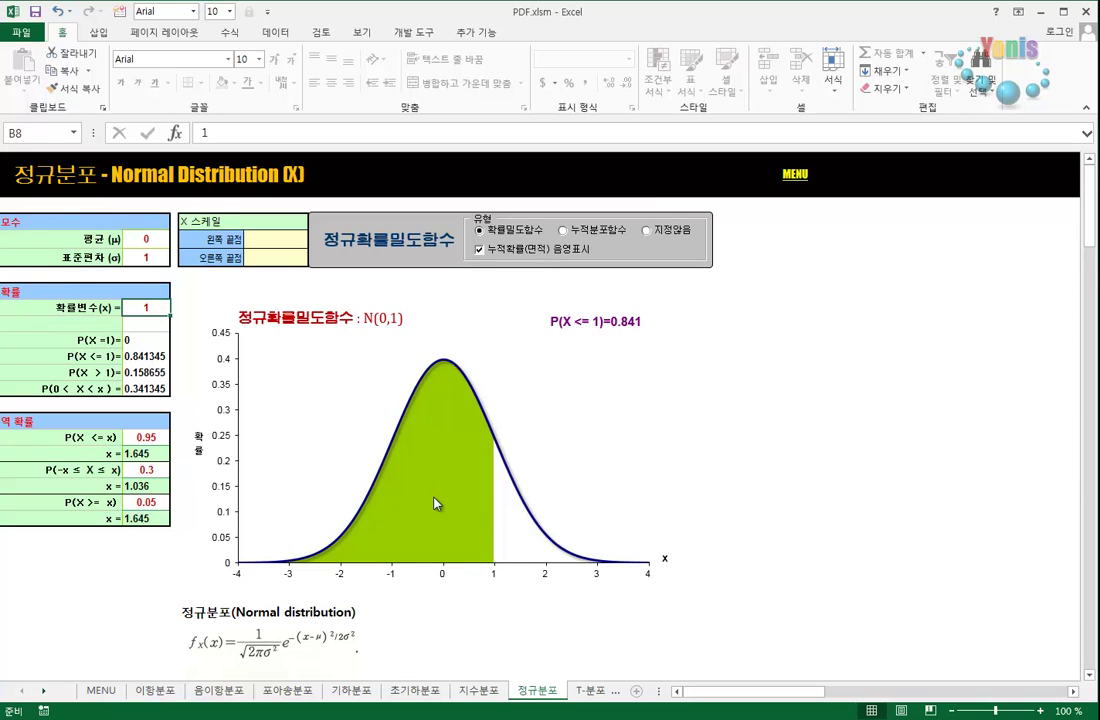
{"action": "type", "text": "0"}
{"action": "key", "text": "Return"}
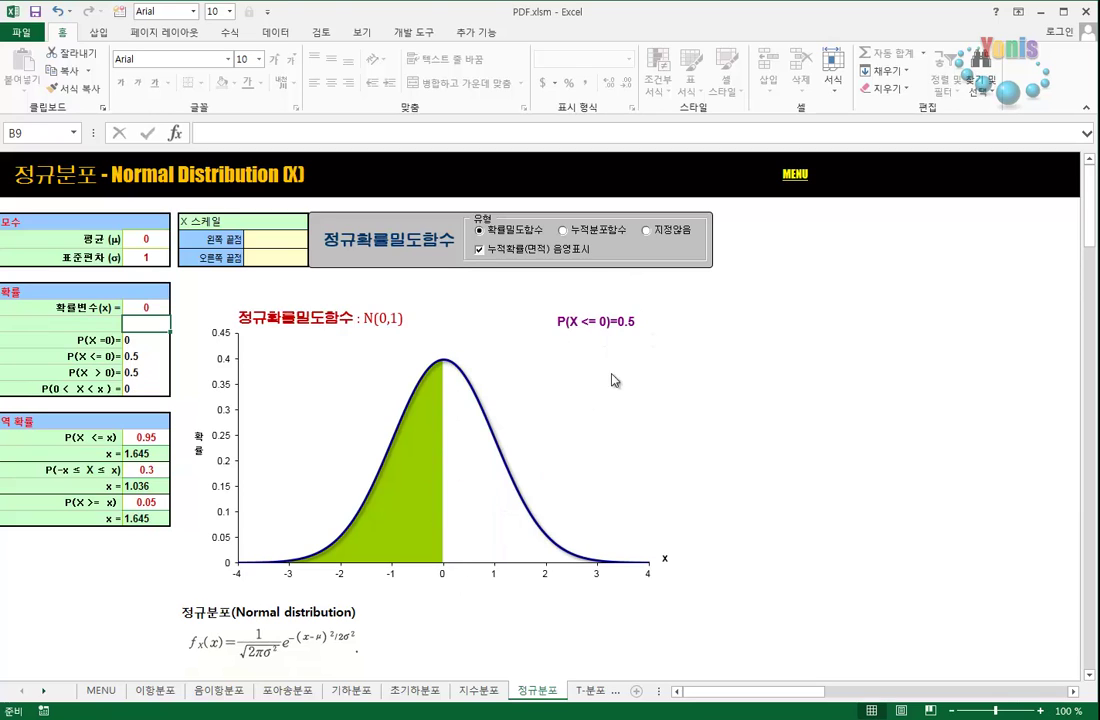
Step: Try a right endpoint of 1 for the normal distribution's X scale and clear that limit again
{"action": "left_click", "coordinate": [555, 256]}
{"action": "left_click", "coordinate": [271, 254]}
{"action": "left_click", "coordinate": [276, 237]}
{"action": "left_click", "coordinate": [285, 258]}
{"action": "type", "text": "1"}
{"action": "left_click", "coordinate": [292, 246]}
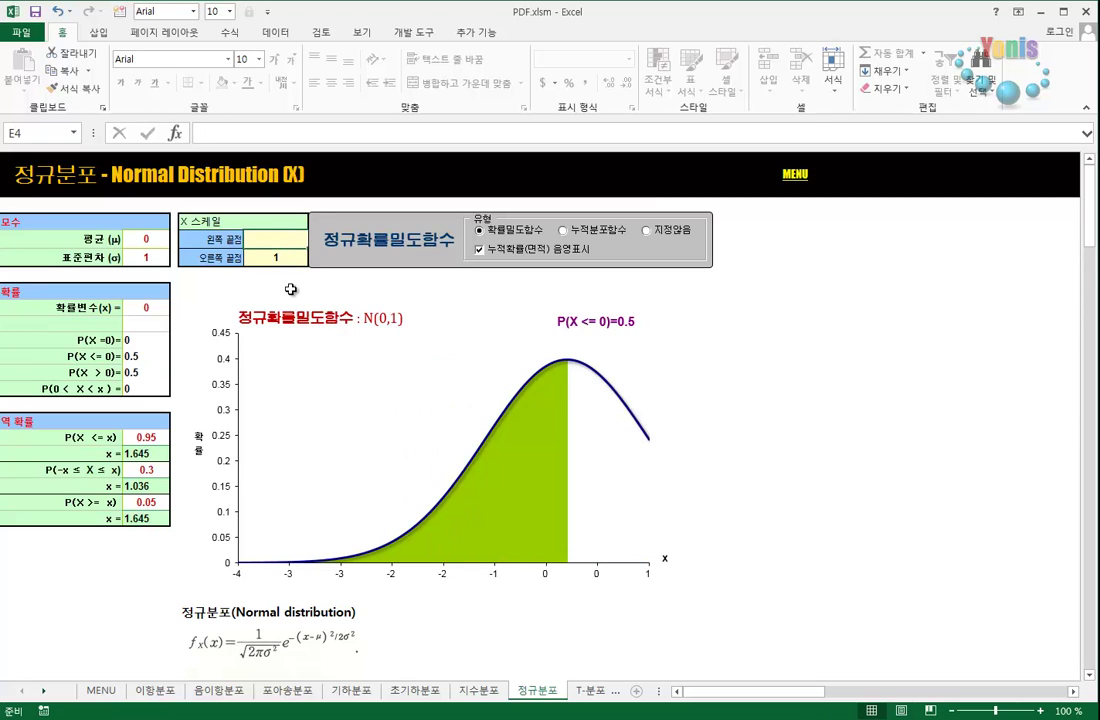
{"action": "left_click", "coordinate": [291, 256]}
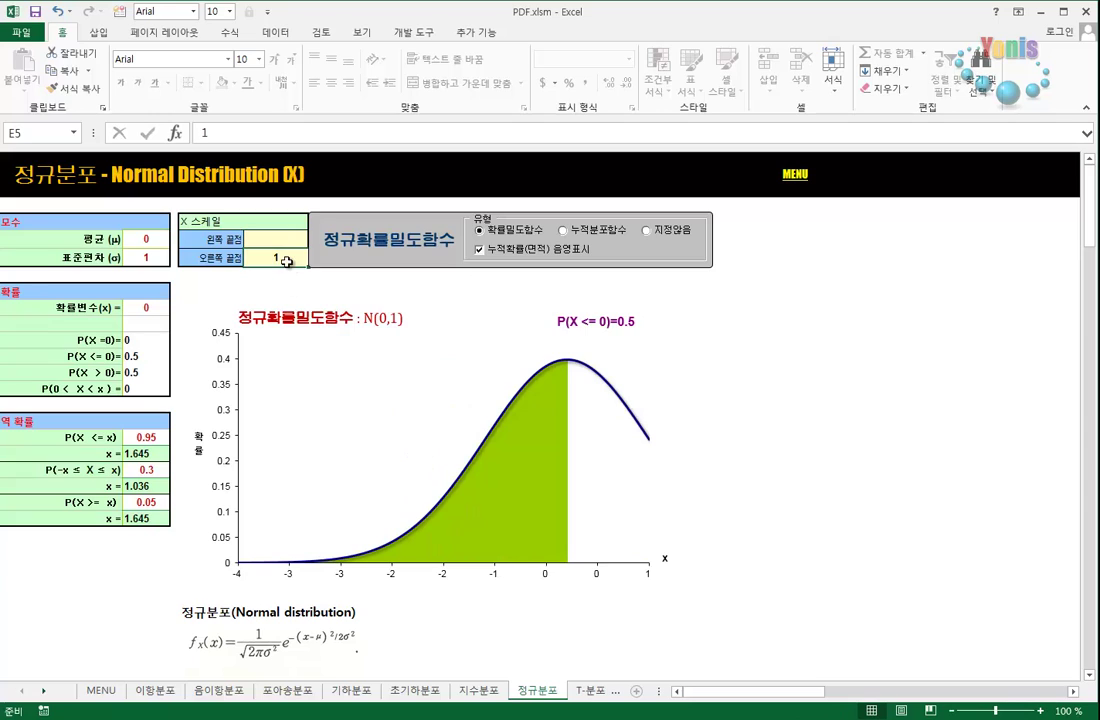
{"action": "key", "text": "Delete"}
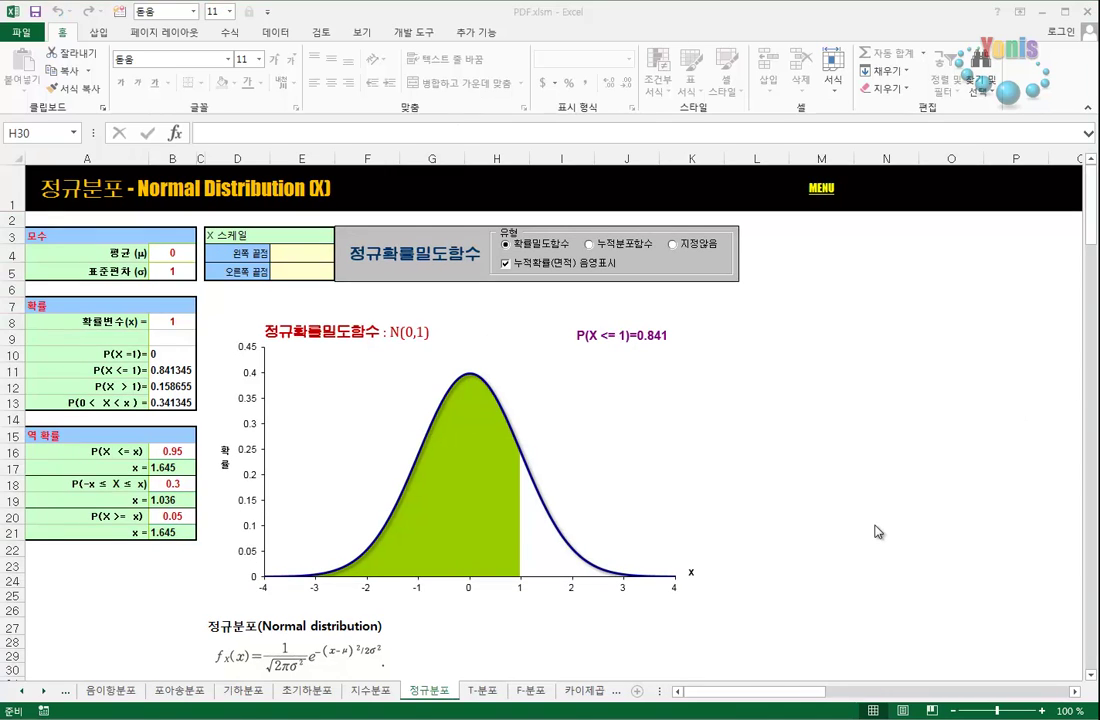
Step: Open the T-분포 sheet and toggle the cumulative-area shading of its density chart off and back on
{"action": "left_click", "coordinate": [471, 703]}
{"action": "left_click", "coordinate": [471, 700]}
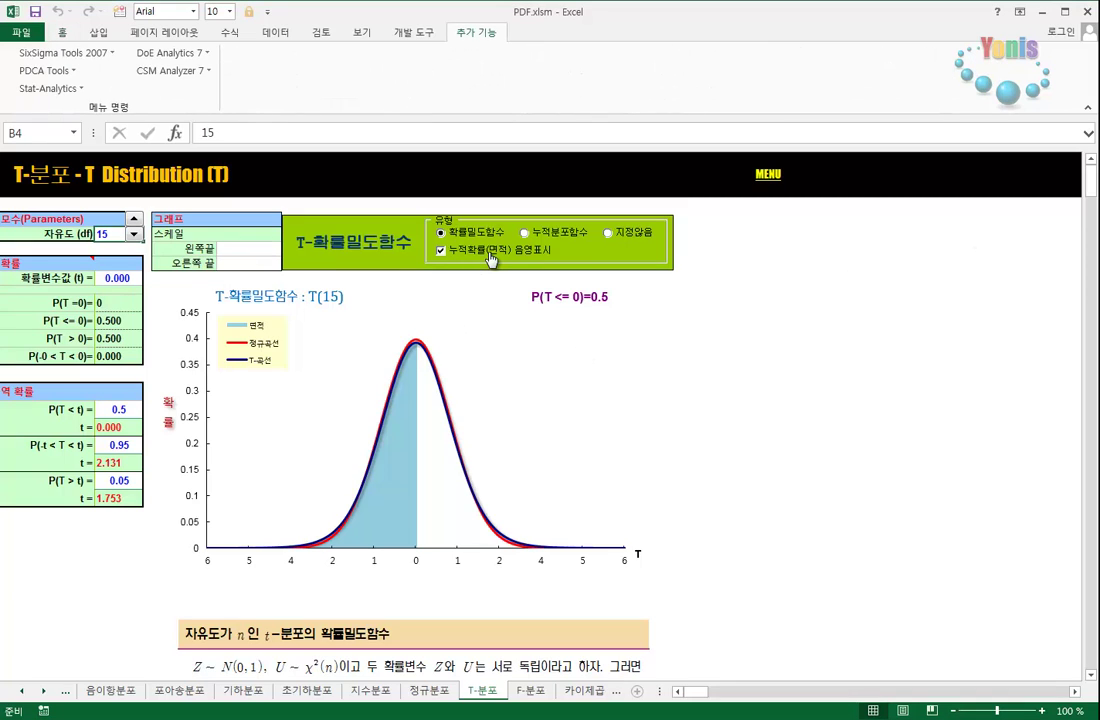
{"action": "left_click", "coordinate": [492, 254]}
{"action": "left_click", "coordinate": [491, 256]}
Step: Lower the T distribution's degrees of freedom (df) to 1
{"action": "left_click", "coordinate": [134, 236]}
{"action": "left_click", "coordinate": [134, 236]}
{"action": "left_click", "coordinate": [134, 236]}
{"action": "left_click", "coordinate": [134, 236]}
{"action": "left_click", "coordinate": [134, 236]}
{"action": "left_click", "coordinate": [134, 236]}
{"action": "left_click", "coordinate": [134, 236]}
{"action": "left_click", "coordinate": [134, 236]}
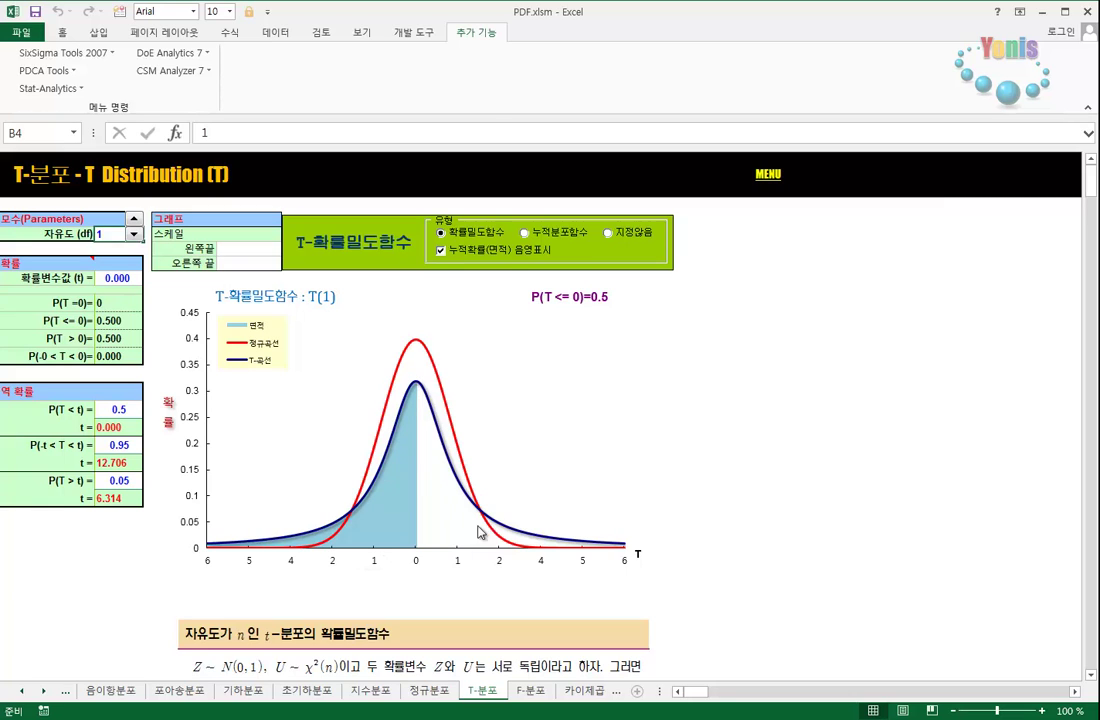
Step: Raise the T distribution's degrees of freedom (df) gradually to 13, comparing the T curve with the normal curve
{"action": "left_click", "coordinate": [133, 219]}
{"action": "left_click", "coordinate": [133, 219]}
{"action": "left_click", "coordinate": [133, 219]}
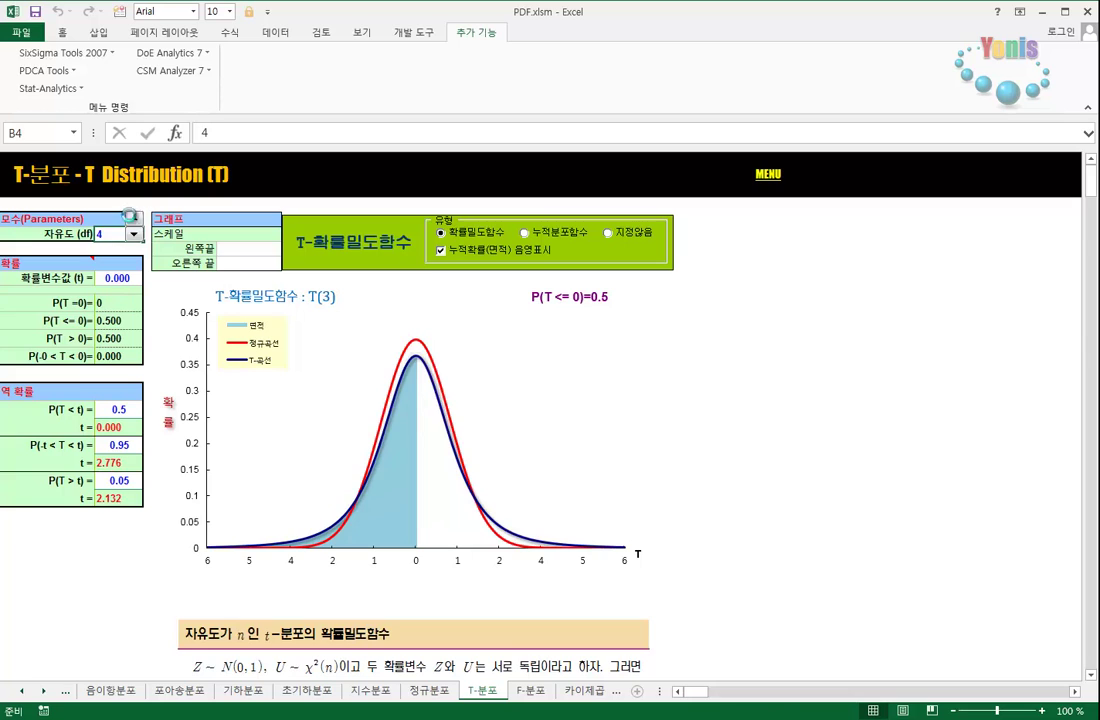
{"action": "left_click", "coordinate": [133, 219]}
{"action": "left_click", "coordinate": [133, 219]}
{"action": "left_click", "coordinate": [133, 219]}
{"action": "left_click", "coordinate": [133, 219]}
{"action": "left_click", "coordinate": [133, 219]}
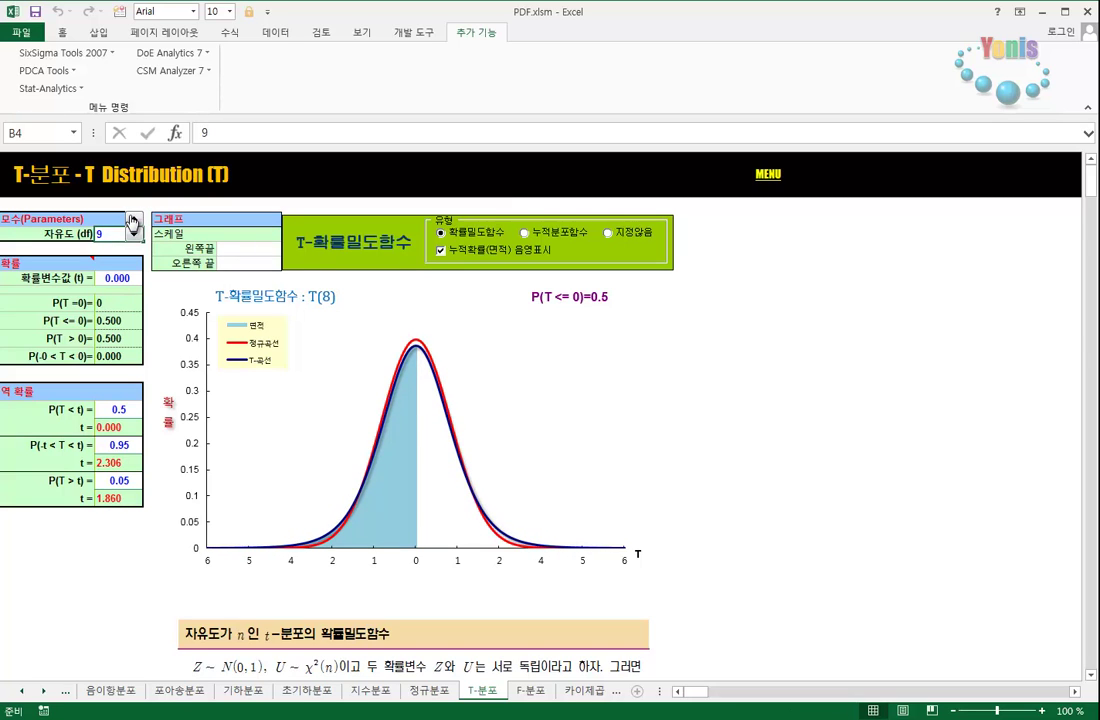
{"action": "left_click", "coordinate": [133, 219]}
{"action": "left_click", "coordinate": [133, 219]}
{"action": "left_click", "coordinate": [133, 219]}
{"action": "left_click", "coordinate": [133, 219]}
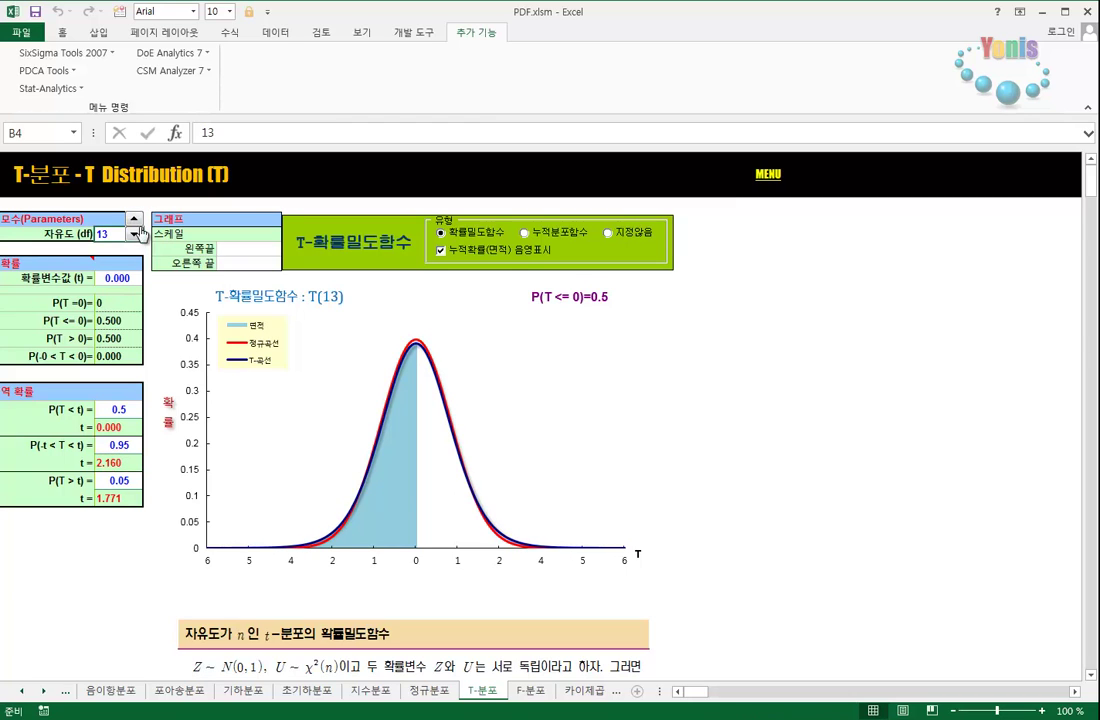
Step: Raise the T distribution's degrees of freedom (df) to 22
{"action": "left_click", "coordinate": [138, 220]}
{"action": "left_click", "coordinate": [133, 219]}
{"action": "left_click", "coordinate": [133, 219]}
{"action": "left_click", "coordinate": [133, 219]}
{"action": "left_click", "coordinate": [133, 219]}
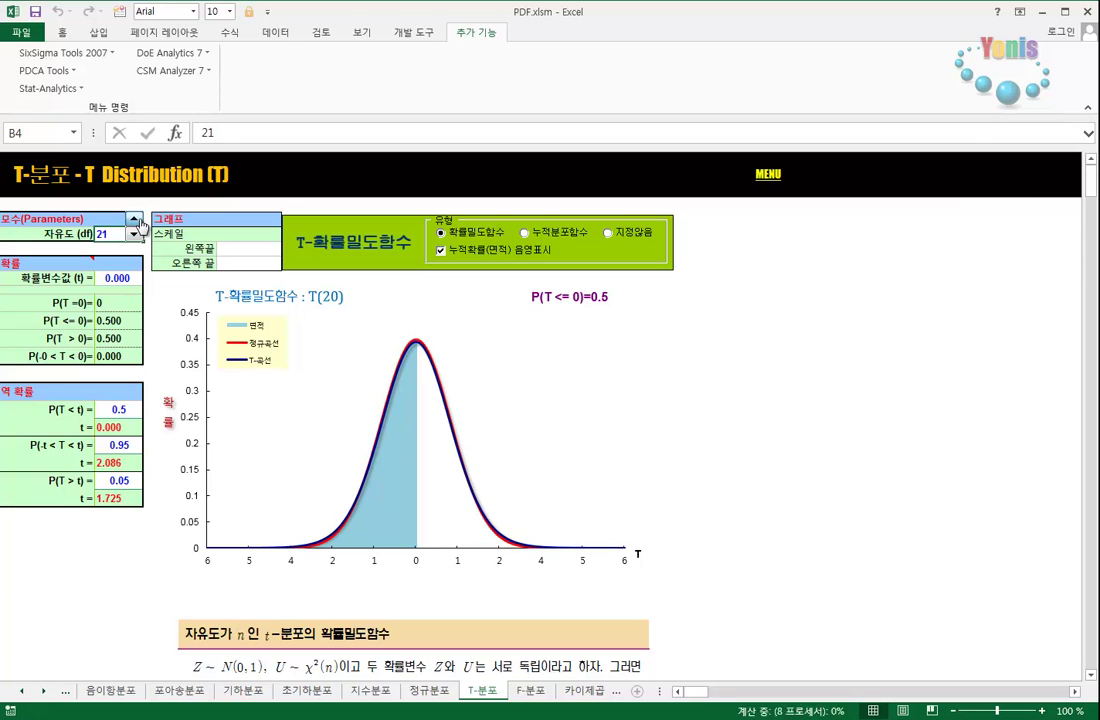
{"action": "left_click", "coordinate": [133, 219]}
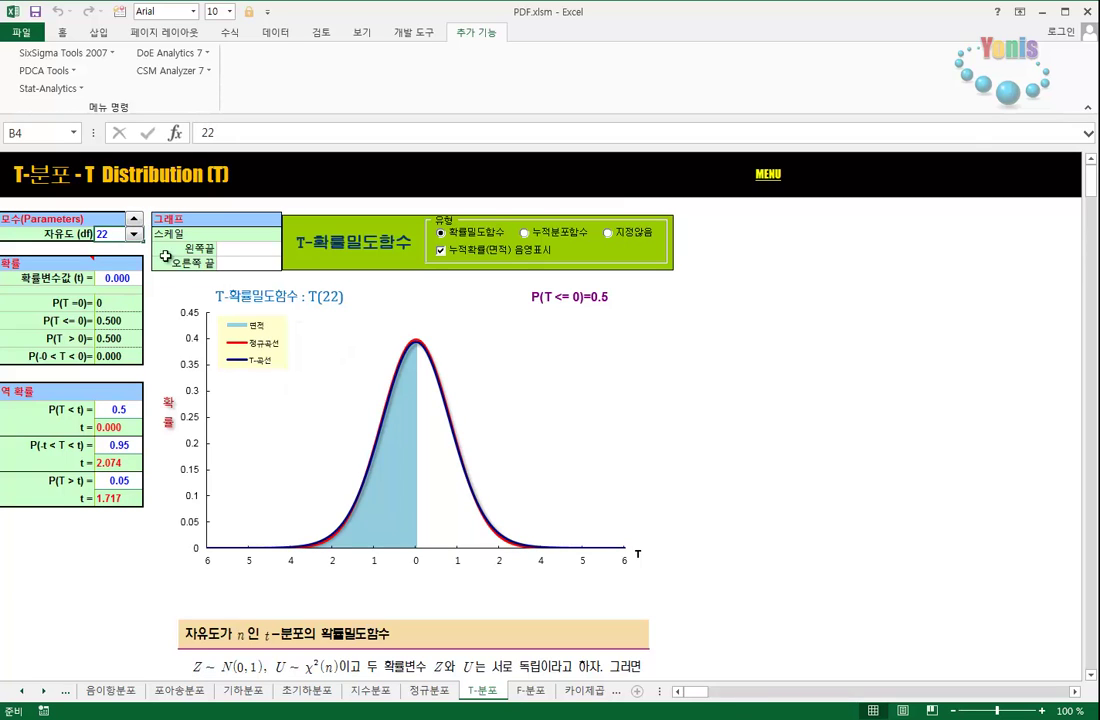
Step: Raise the T distribution's degrees of freedom (df) to 38
{"action": "left_click", "coordinate": [133, 219]}
{"action": "left_click", "coordinate": [133, 219]}
{"action": "left_click", "coordinate": [133, 219]}
{"action": "left_click", "coordinate": [133, 219]}
{"action": "left_click", "coordinate": [133, 219]}
{"action": "left_click", "coordinate": [133, 219]}
{"action": "left_click", "coordinate": [133, 219]}
{"action": "left_click", "coordinate": [133, 221]}
{"action": "left_click", "coordinate": [133, 221]}
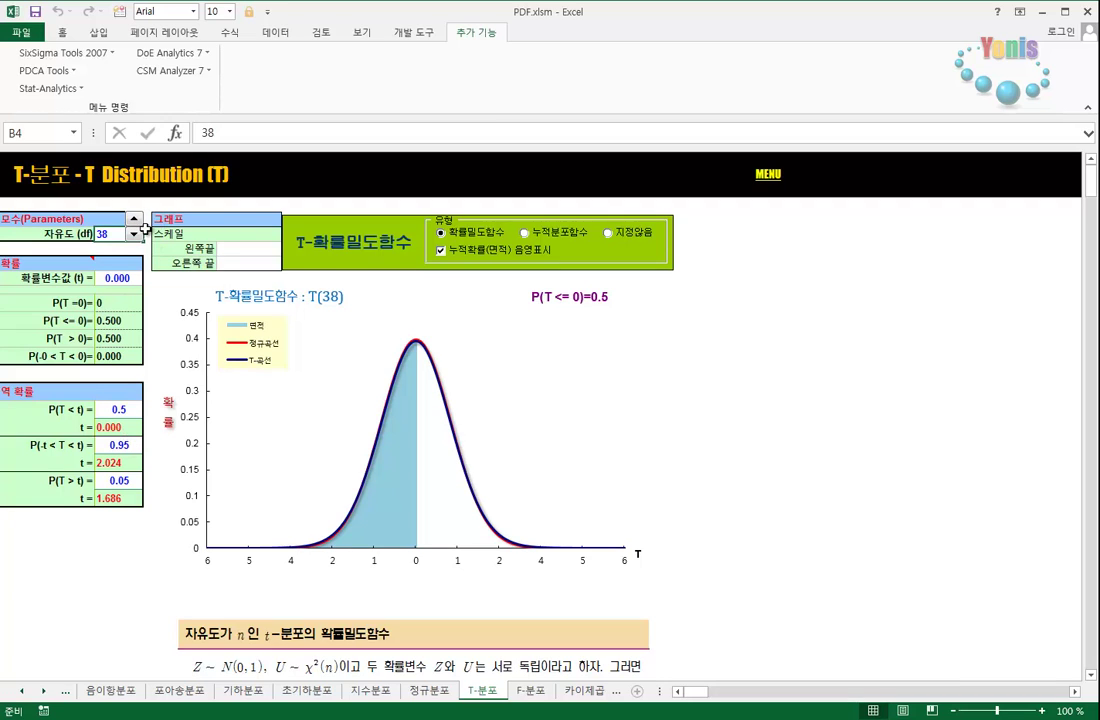
Step: Lower the T distribution's degrees of freedom (df) to 18
{"action": "left_click", "coordinate": [136, 238]}
{"action": "left_click", "coordinate": [134, 236]}
{"action": "left_click", "coordinate": [134, 236]}
{"action": "left_click", "coordinate": [134, 236]}
{"action": "left_click", "coordinate": [134, 236]}
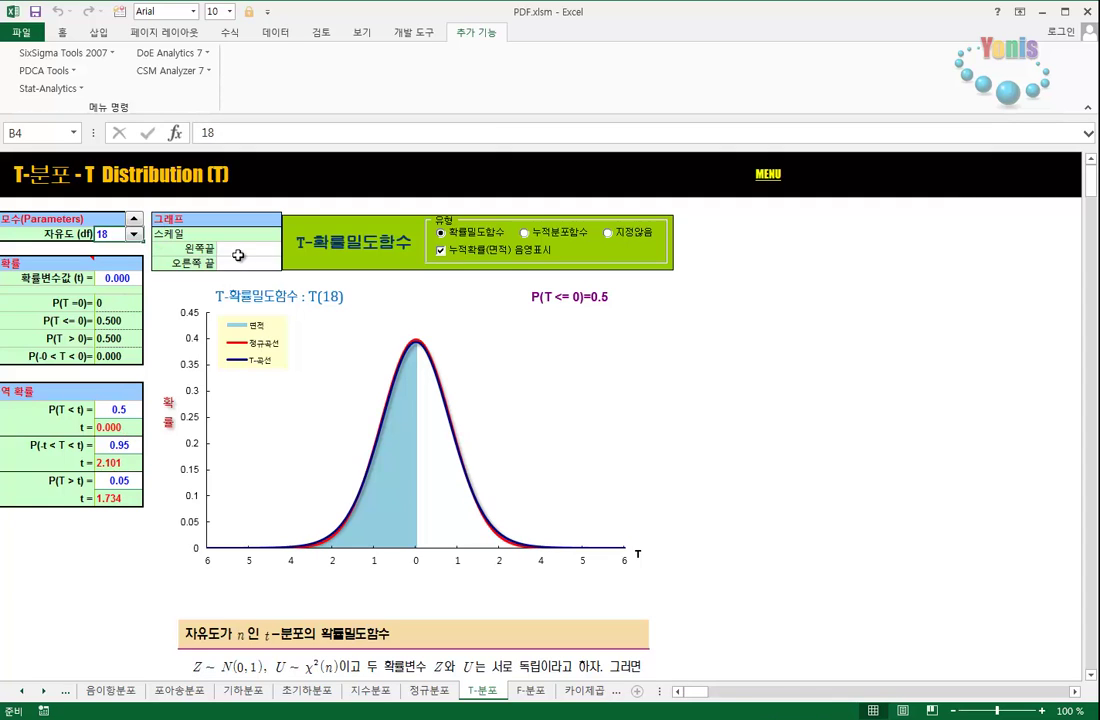
Step: Set the left limit of the T distribution chart's X scale to 0
{"action": "left_click", "coordinate": [252, 255]}
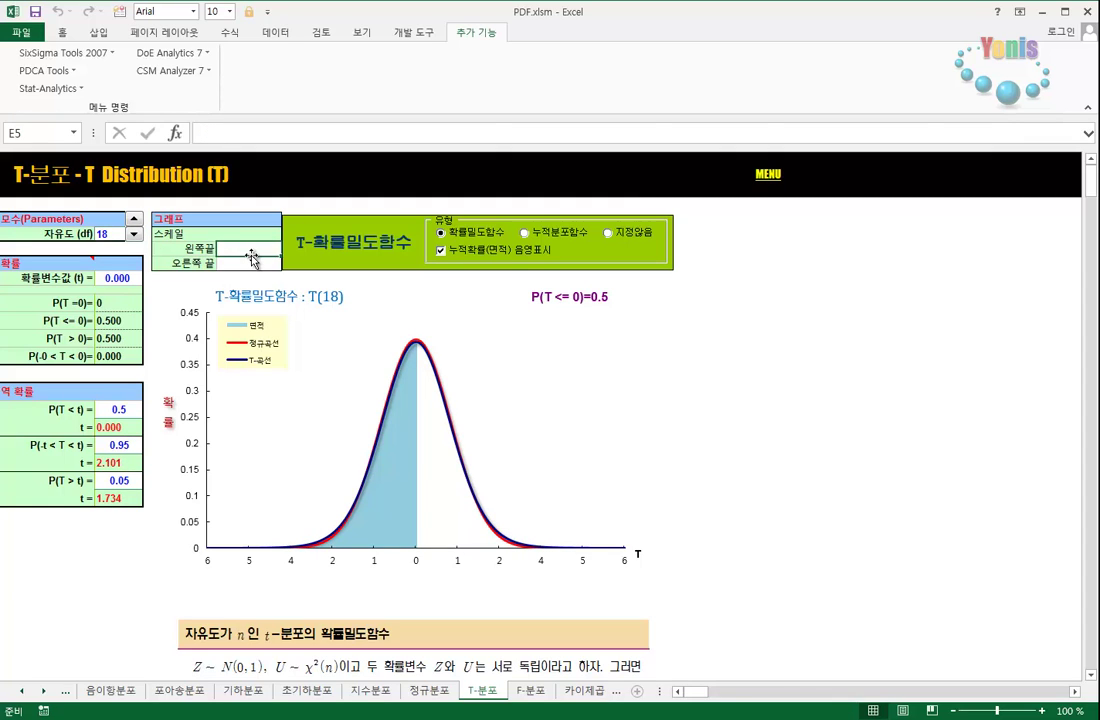
{"action": "type", "text": "0"}
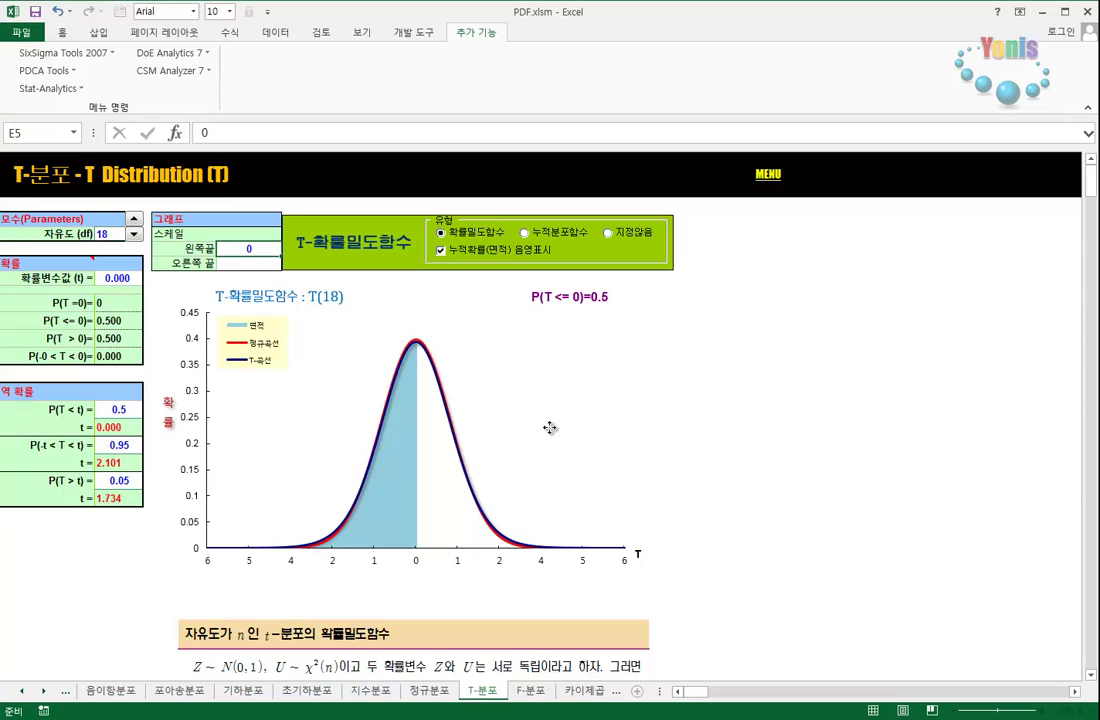
{"action": "left_click", "coordinate": [550, 430]}
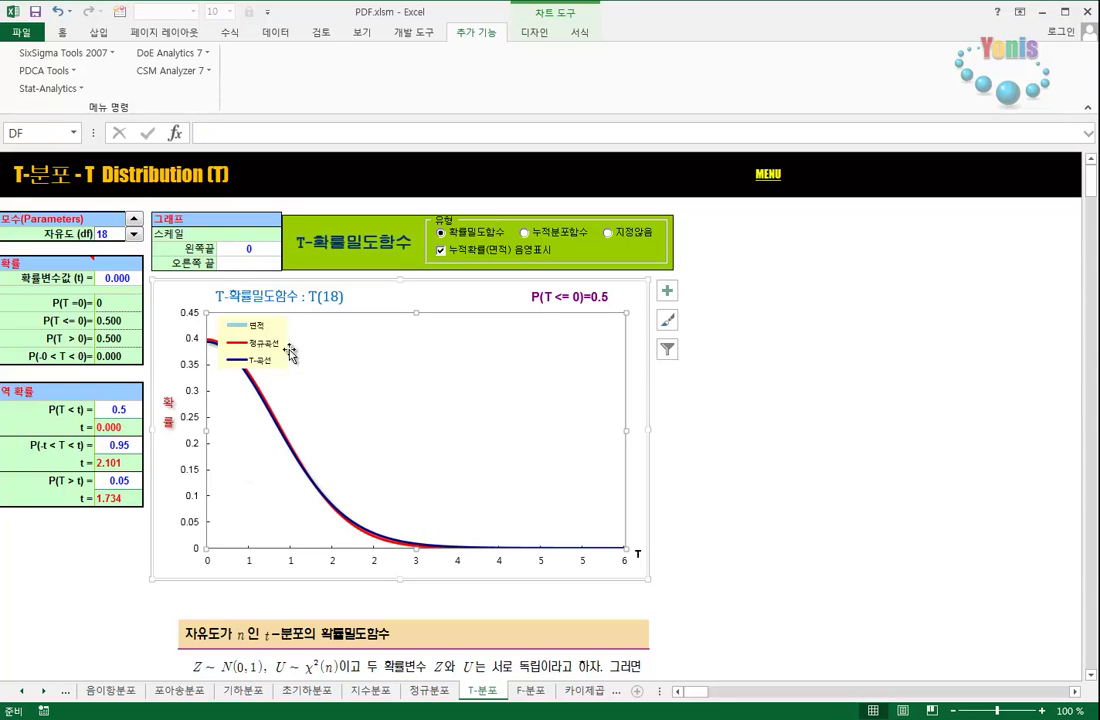
Step: Clear the left X-scale limit so the T distribution chart uses its automatic range
{"action": "left_click", "coordinate": [236, 248]}
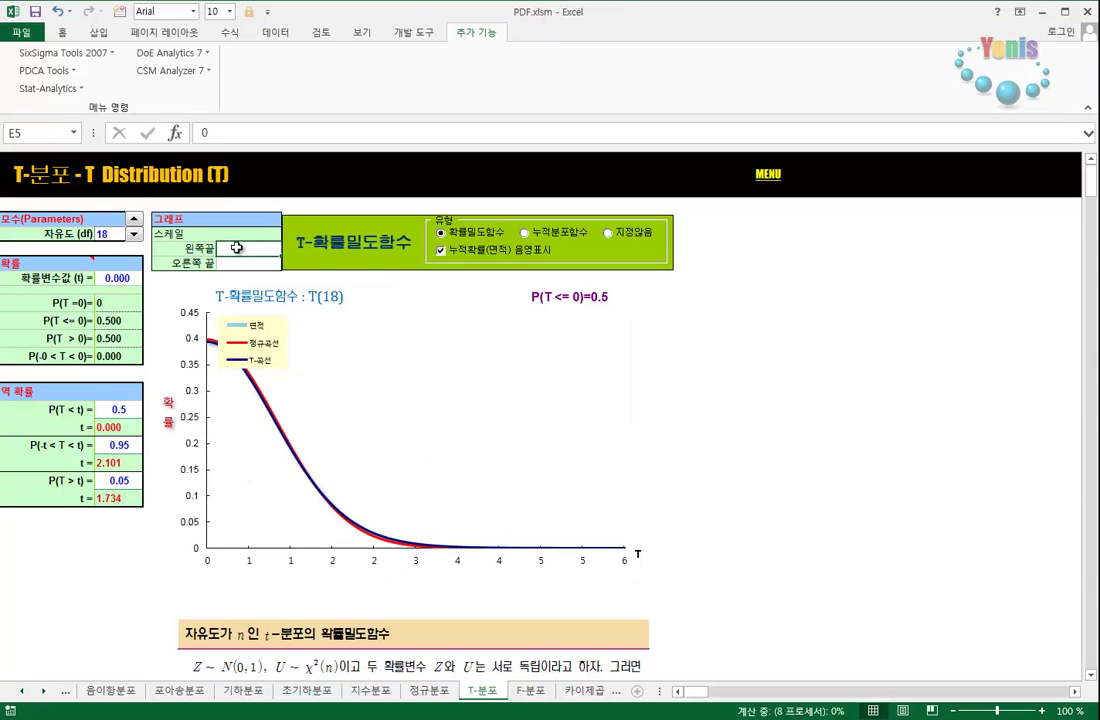
{"action": "key", "text": "Delete"}
{"action": "left_click", "coordinate": [465, 309]}
{"action": "left_click", "coordinate": [702, 422]}
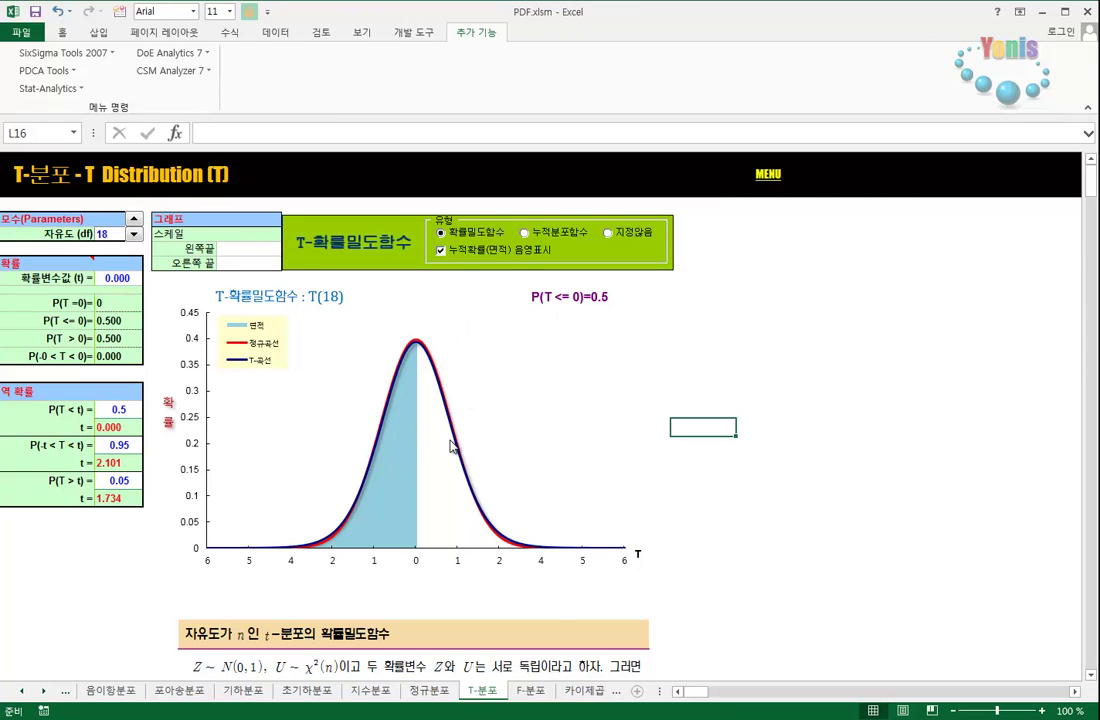
Step: Open the F distribution sheet and lower the numerator degrees of freedom to 4 and the denominator degrees of freedom to 3
{"action": "left_click", "coordinate": [530, 692]}
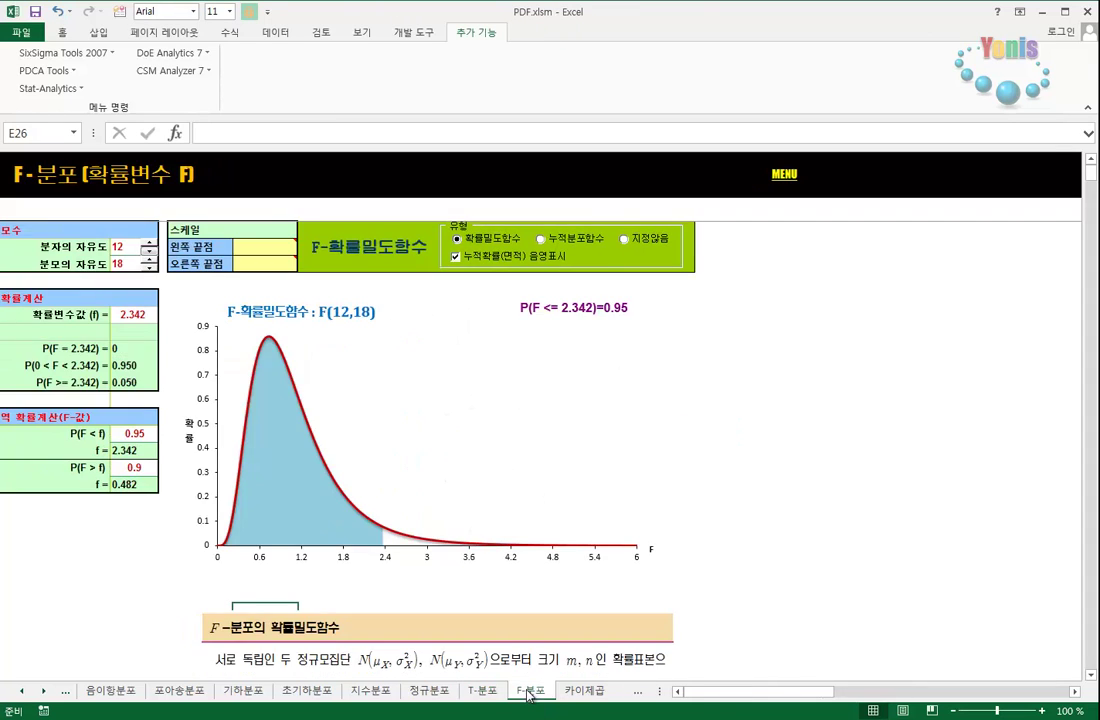
{"action": "left_click", "coordinate": [148, 251]}
{"action": "left_click", "coordinate": [148, 251]}
{"action": "left_click", "coordinate": [148, 251]}
{"action": "left_click", "coordinate": [148, 251]}
{"action": "left_click", "coordinate": [148, 251]}
{"action": "left_click", "coordinate": [148, 251]}
{"action": "left_click", "coordinate": [148, 251]}
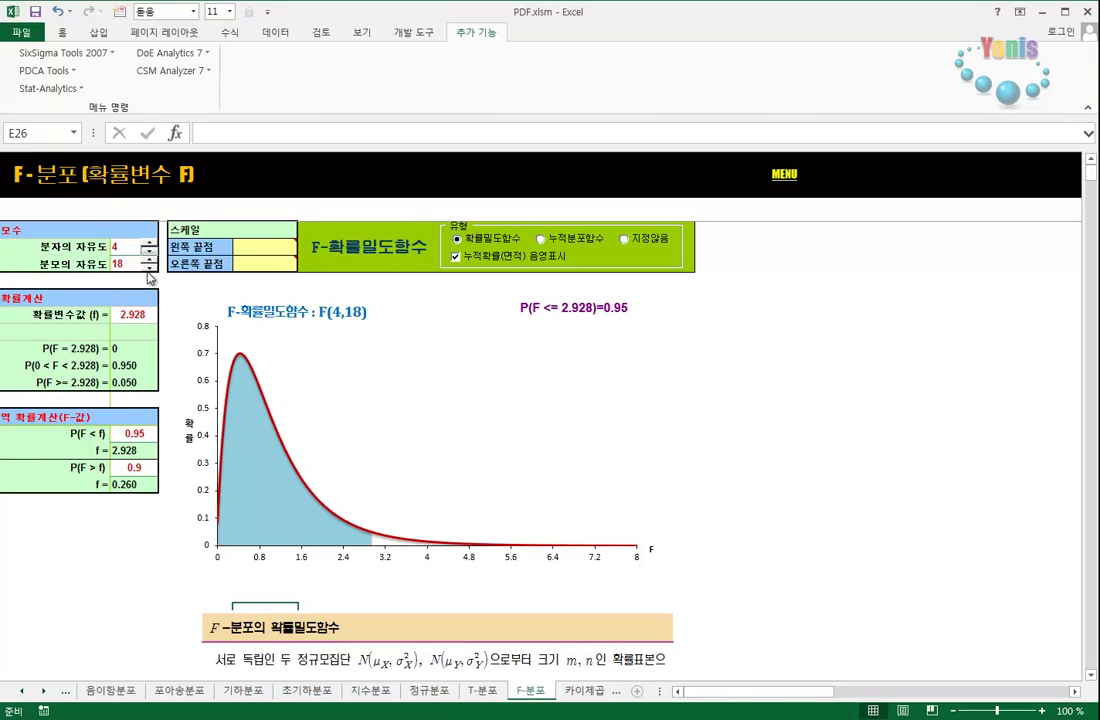
{"action": "left_click_drag", "start_coordinate": [149, 269], "coordinate": [148, 270]}
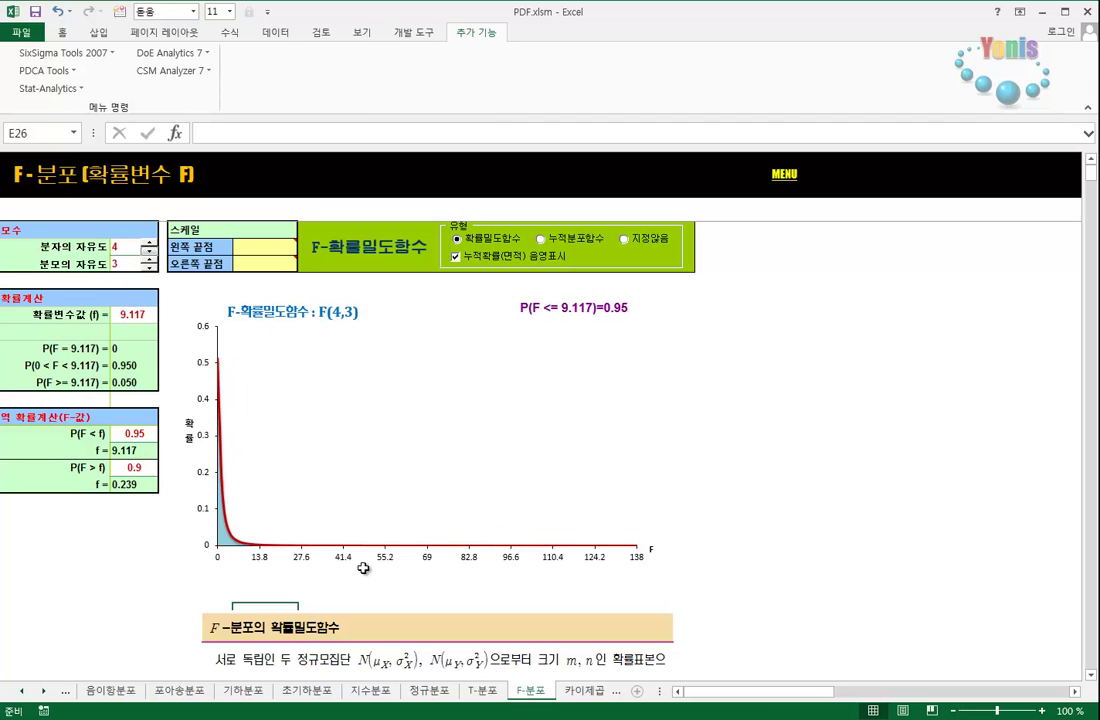
Step: Raise the F distribution's numerator degrees of freedom to 33 and denominator degrees of freedom to 48
{"action": "left_click_drag", "start_coordinate": [148, 258], "coordinate": [148, 250]}
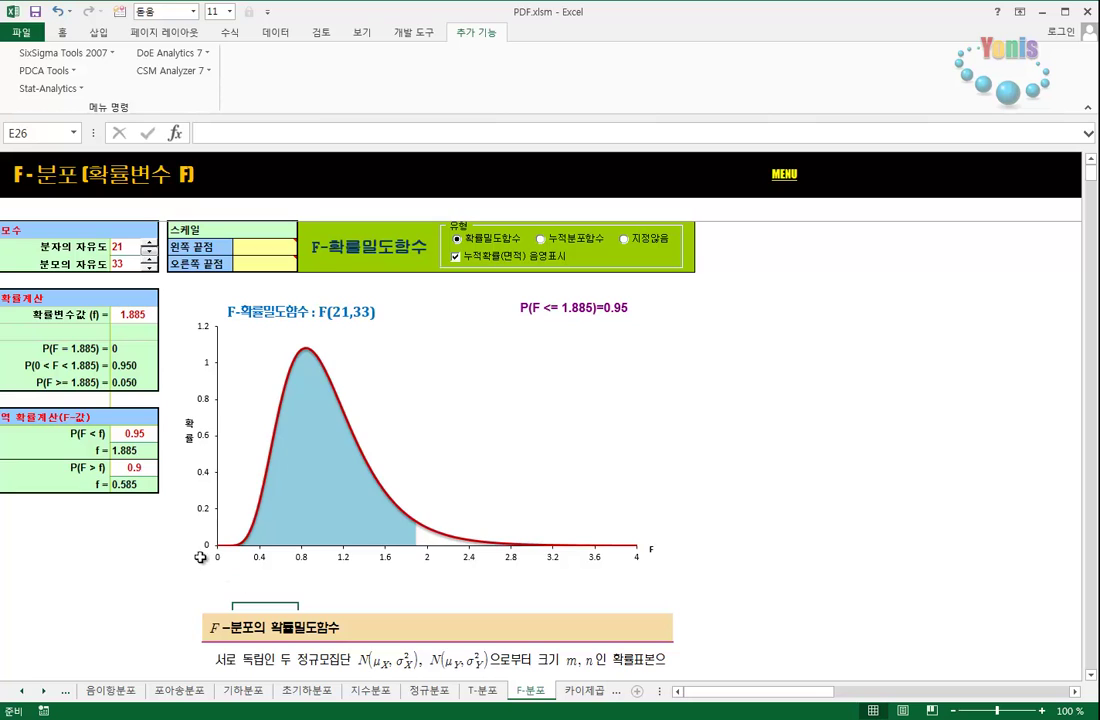
{"action": "left_click_drag", "start_coordinate": [148, 251], "coordinate": [151, 262]}
{"action": "left_click", "coordinate": [148, 254]}
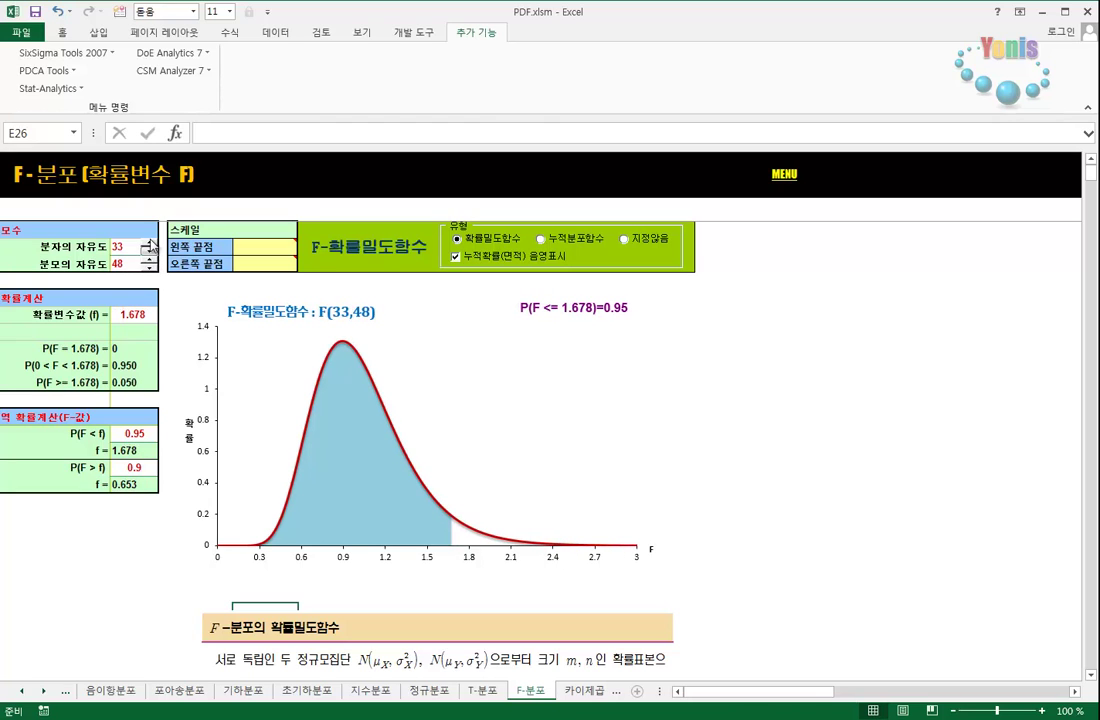
Step: Set the F distribution's numerator degrees of freedom to 34 and denominator degrees of freedom to 26
{"action": "left_click", "coordinate": [149, 242]}
{"action": "left_click", "coordinate": [150, 243]}
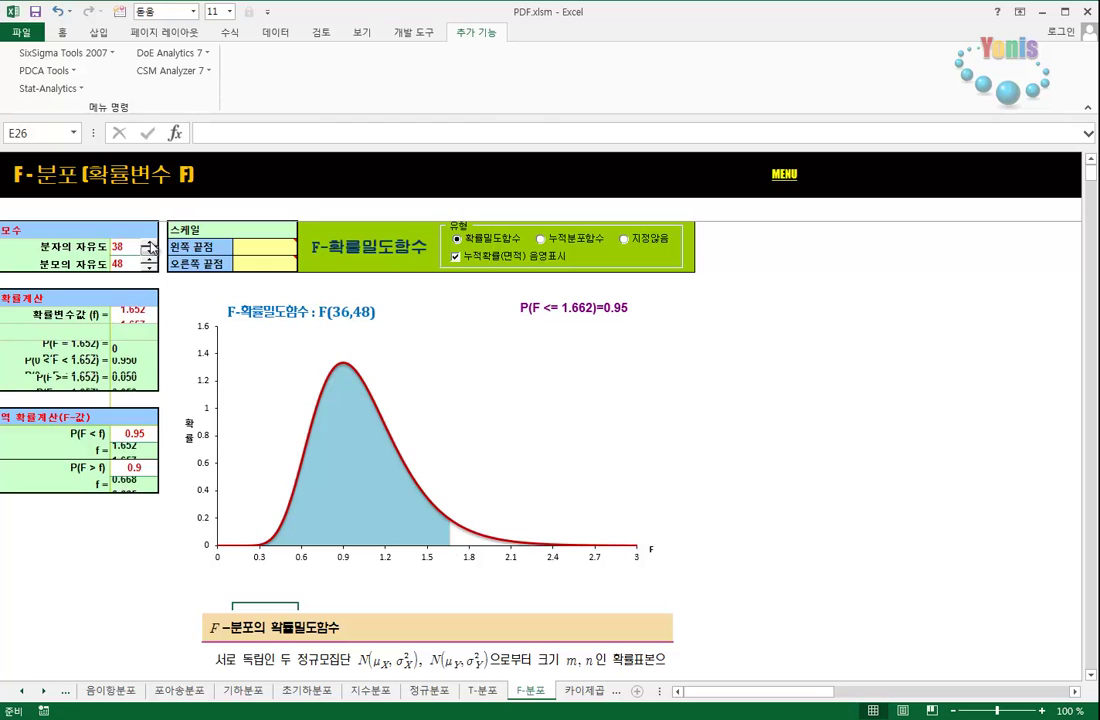
{"action": "left_click", "coordinate": [150, 243]}
{"action": "left_click", "coordinate": [149, 251]}
{"action": "left_click_drag", "start_coordinate": [151, 267], "coordinate": [151, 270]}
{"action": "left_click", "coordinate": [151, 270]}
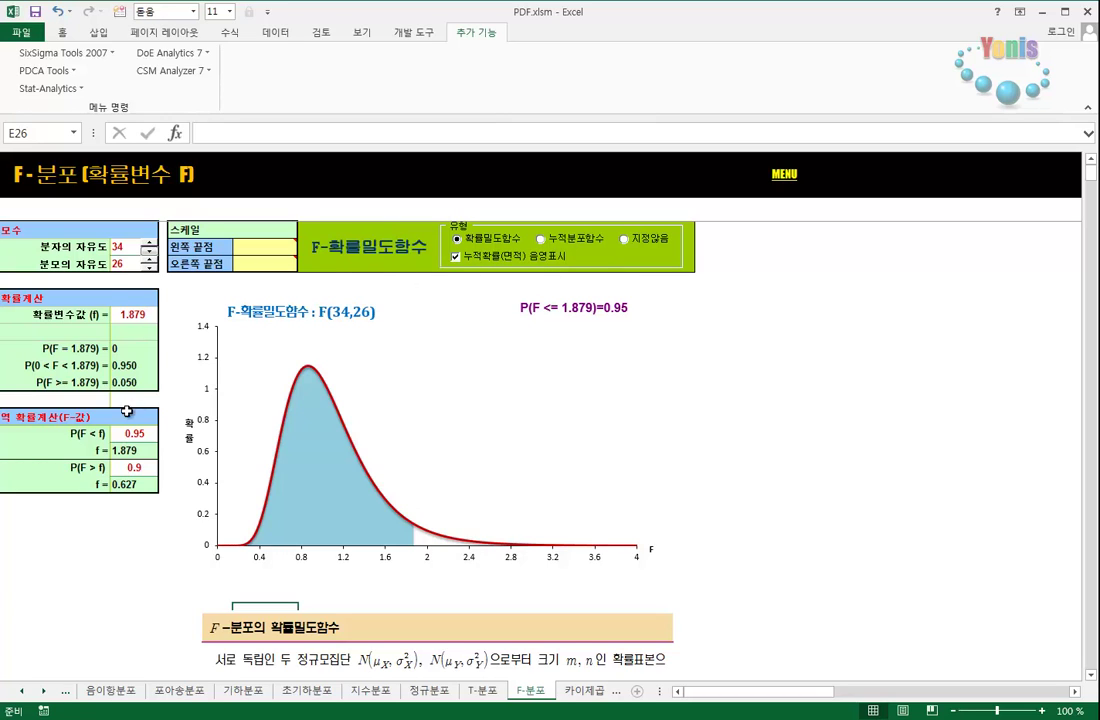
Step: Examine the F distribution's degrees of freedom, the f value's formula and the inverse probability cells
{"action": "left_click", "coordinate": [110, 250]}
{"action": "left_click", "coordinate": [57, 233]}
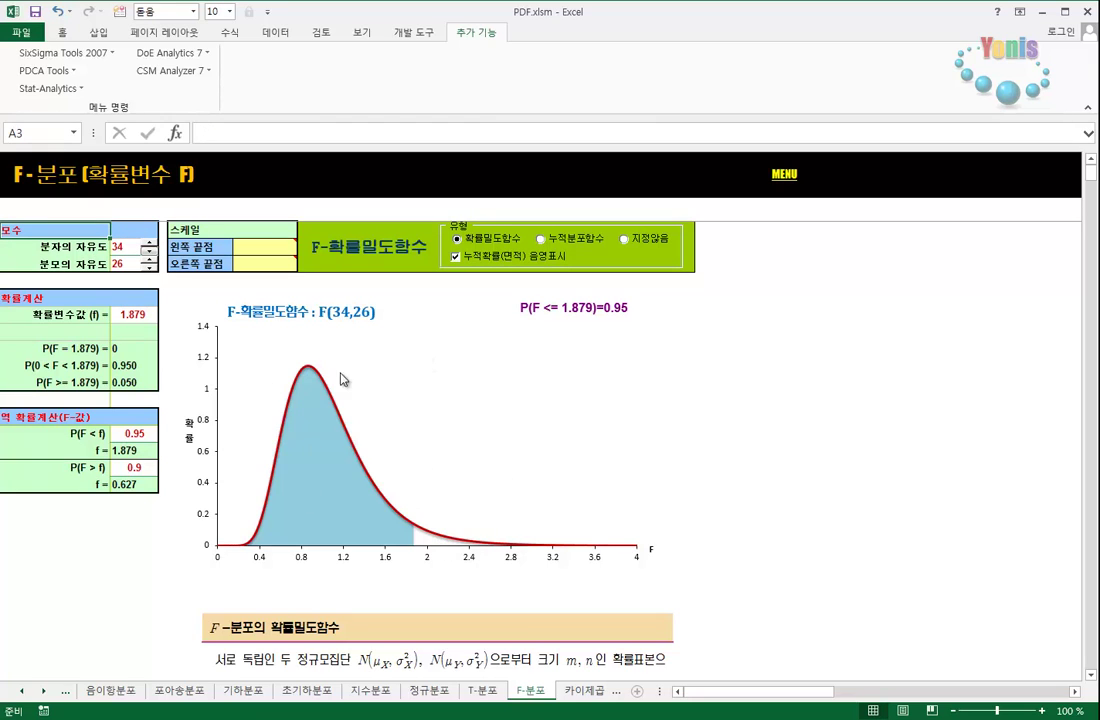
{"action": "left_click", "coordinate": [121, 352]}
{"action": "left_click", "coordinate": [130, 313]}
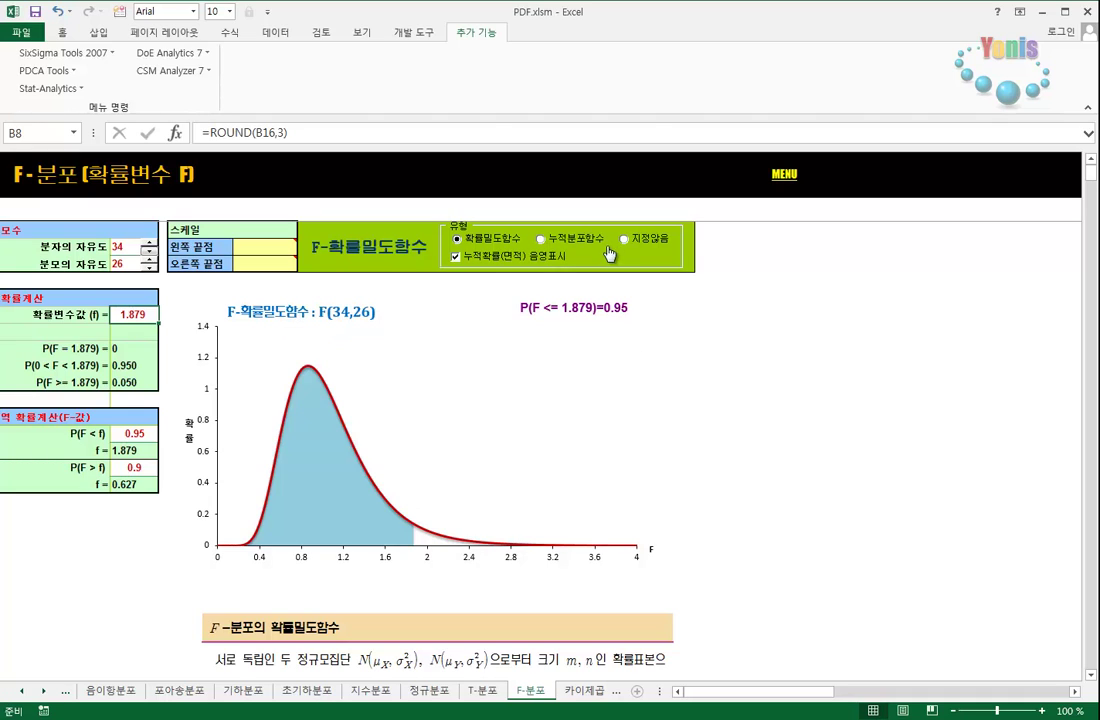
{"action": "left_click", "coordinate": [200, 229]}
{"action": "left_click", "coordinate": [118, 247]}
{"action": "left_click", "coordinate": [121, 260]}
{"action": "left_click", "coordinate": [120, 247]}
{"action": "left_click", "coordinate": [126, 263]}
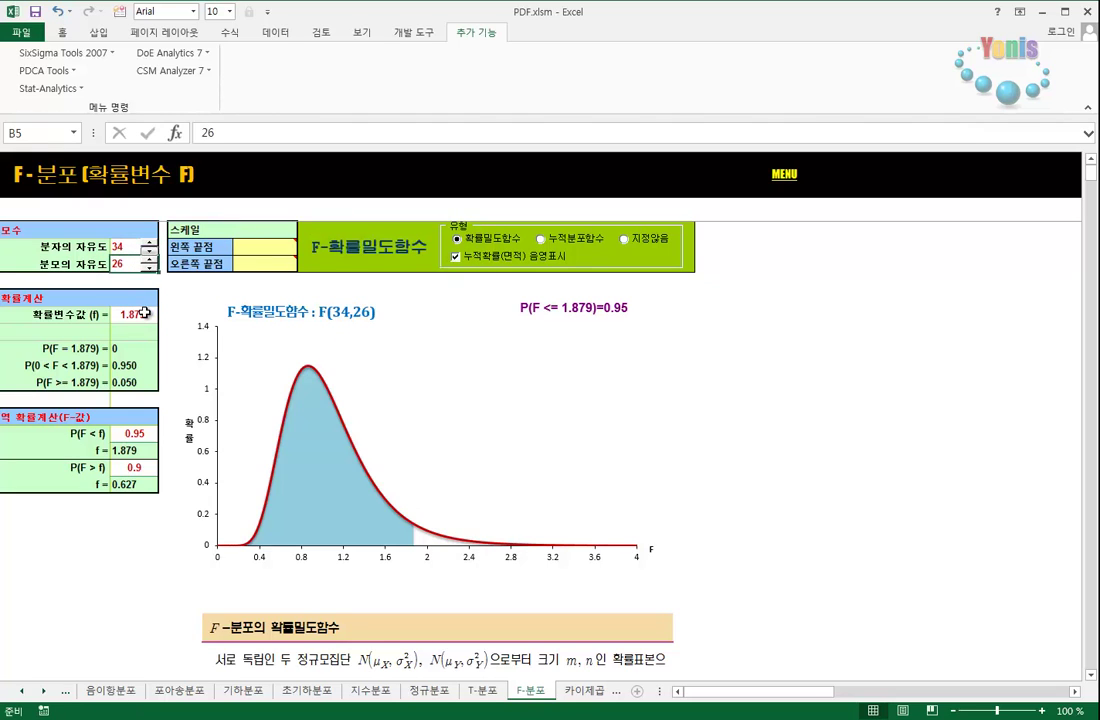
{"action": "left_click", "coordinate": [140, 314]}
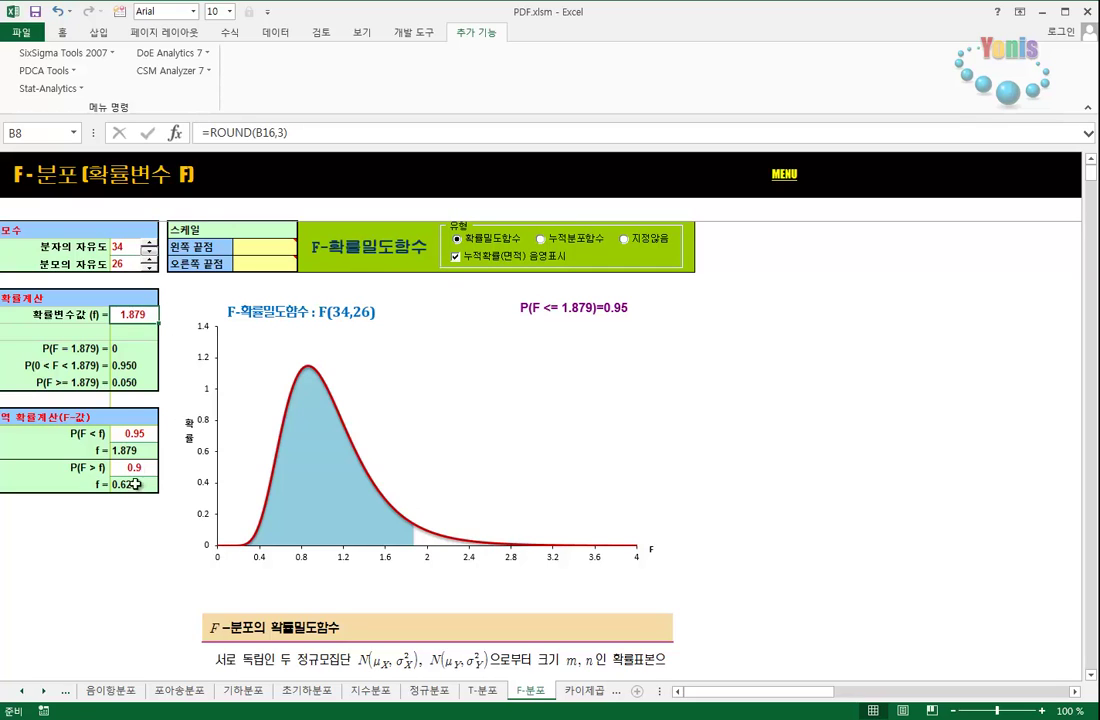
{"action": "left_click", "coordinate": [137, 434]}
{"action": "left_click", "coordinate": [137, 467]}
{"action": "left_click", "coordinate": [141, 433]}
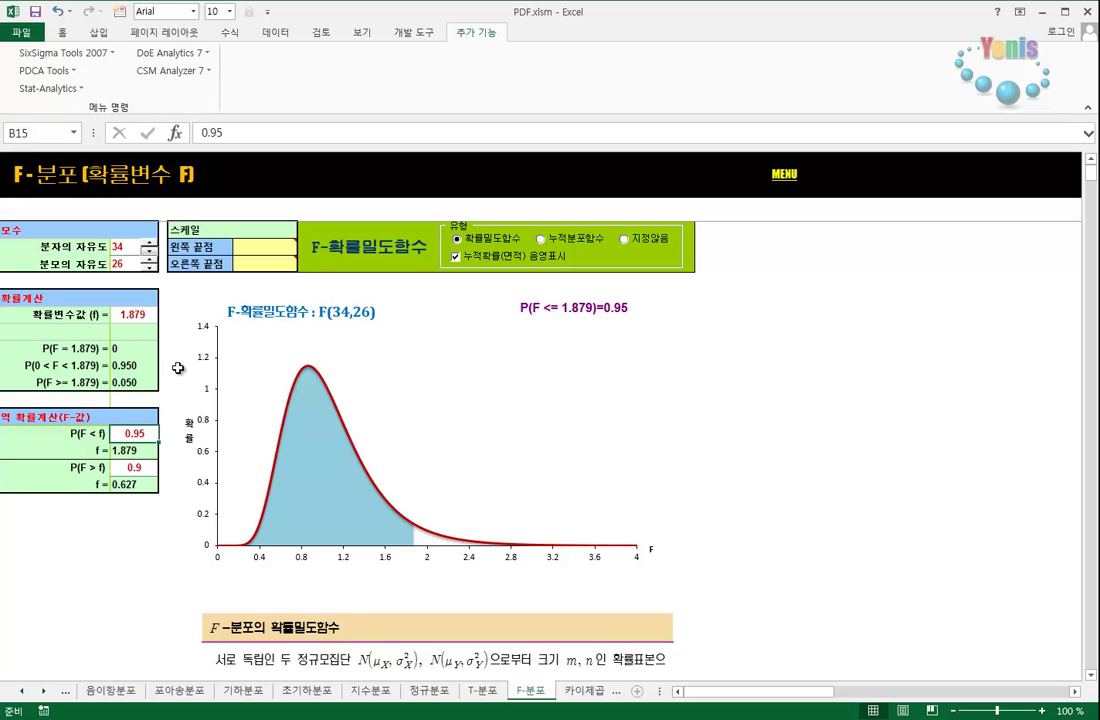
Step: Open the chi-square distribution sheet, raise the degrees of freedom (df) to 9 and lower them to 1
{"action": "left_click", "coordinate": [584, 690]}
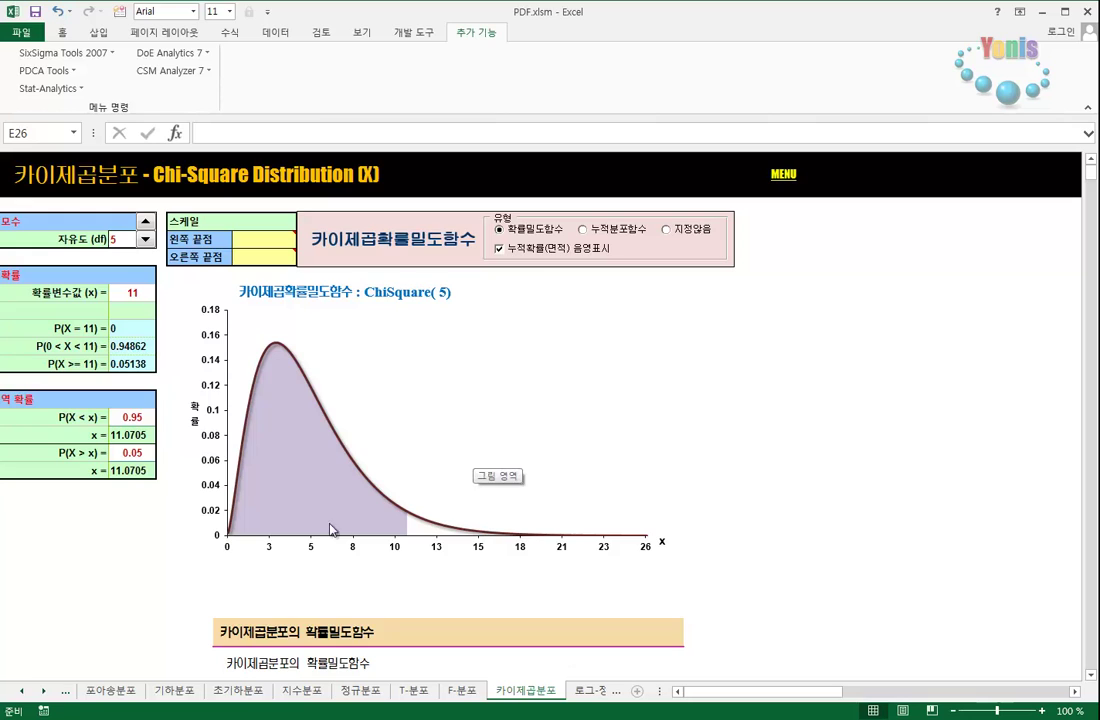
{"action": "left_click", "coordinate": [149, 223]}
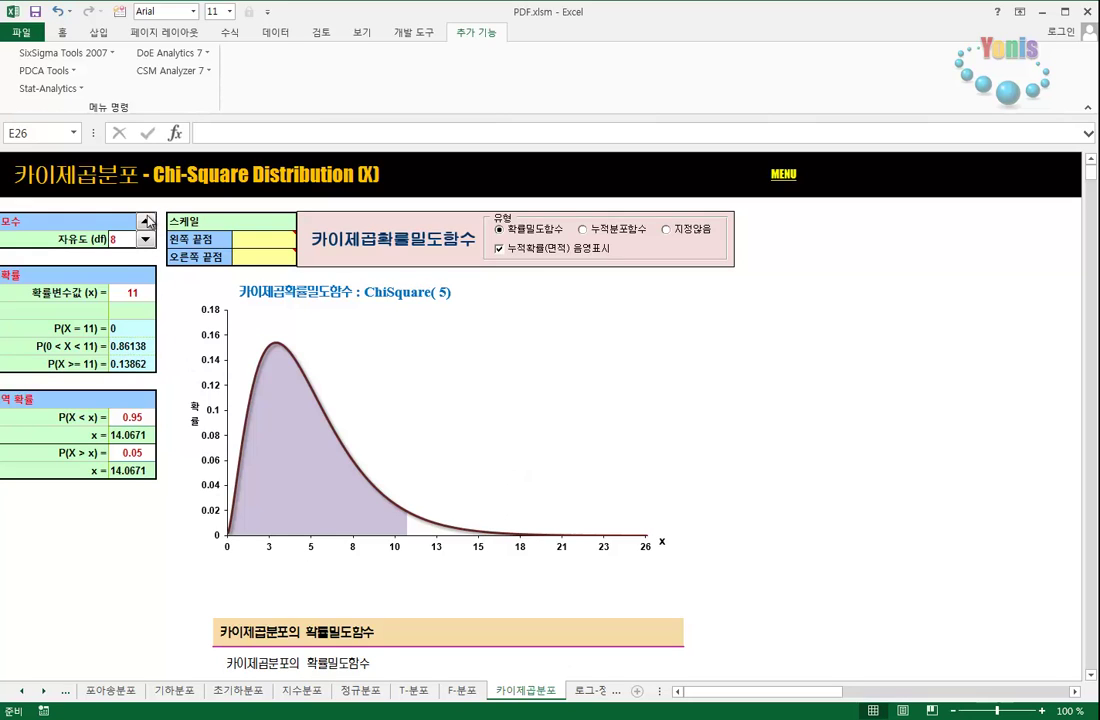
{"action": "left_click", "coordinate": [149, 245]}
{"action": "left_click", "coordinate": [146, 242]}
{"action": "left_click", "coordinate": [146, 242]}
{"action": "left_click", "coordinate": [146, 242]}
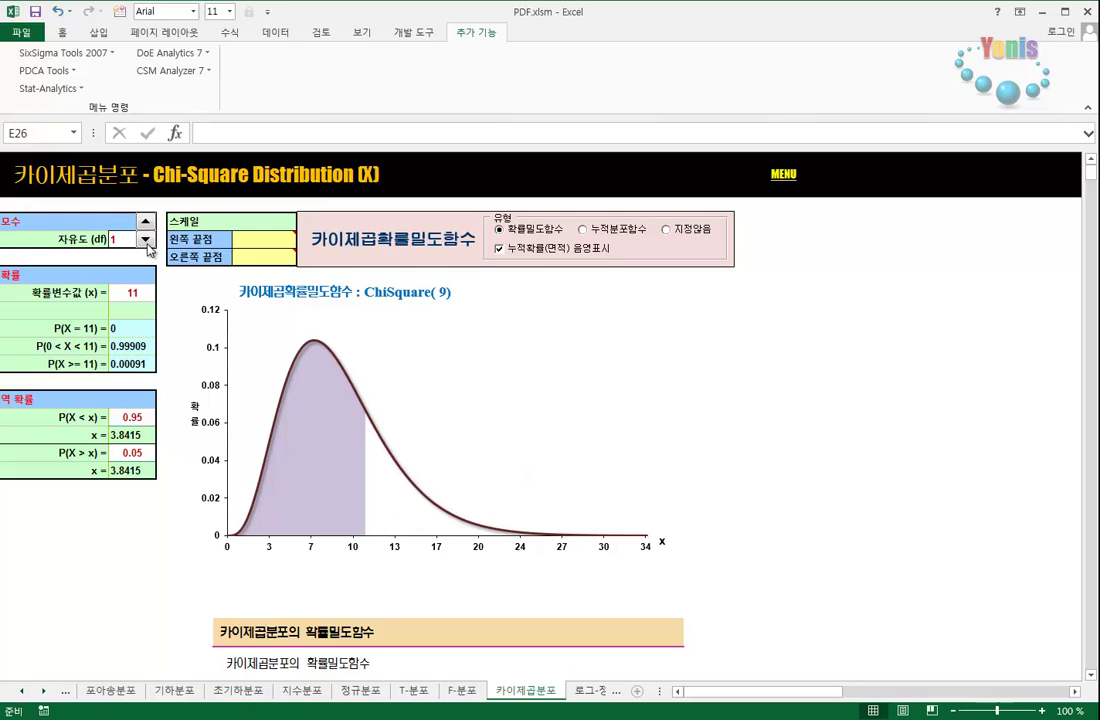
Step: Raise the chi-square distribution's degrees of freedom (df) to 55 and bring them back down to 10
{"action": "left_click", "coordinate": [146, 226]}
{"action": "left_click", "coordinate": [146, 226]}
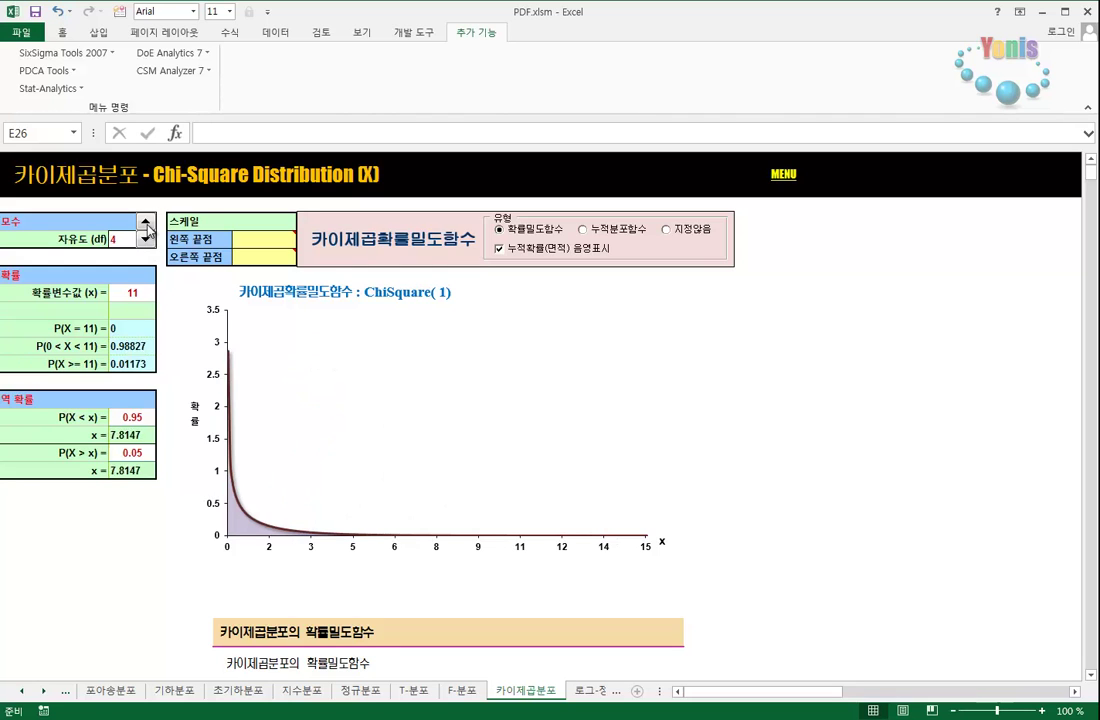
{"action": "left_click", "coordinate": [146, 226]}
{"action": "left_click", "coordinate": [146, 226]}
{"action": "left_click", "coordinate": [146, 226]}
{"action": "left_click_drag", "start_coordinate": [147, 224], "coordinate": [142, 250]}
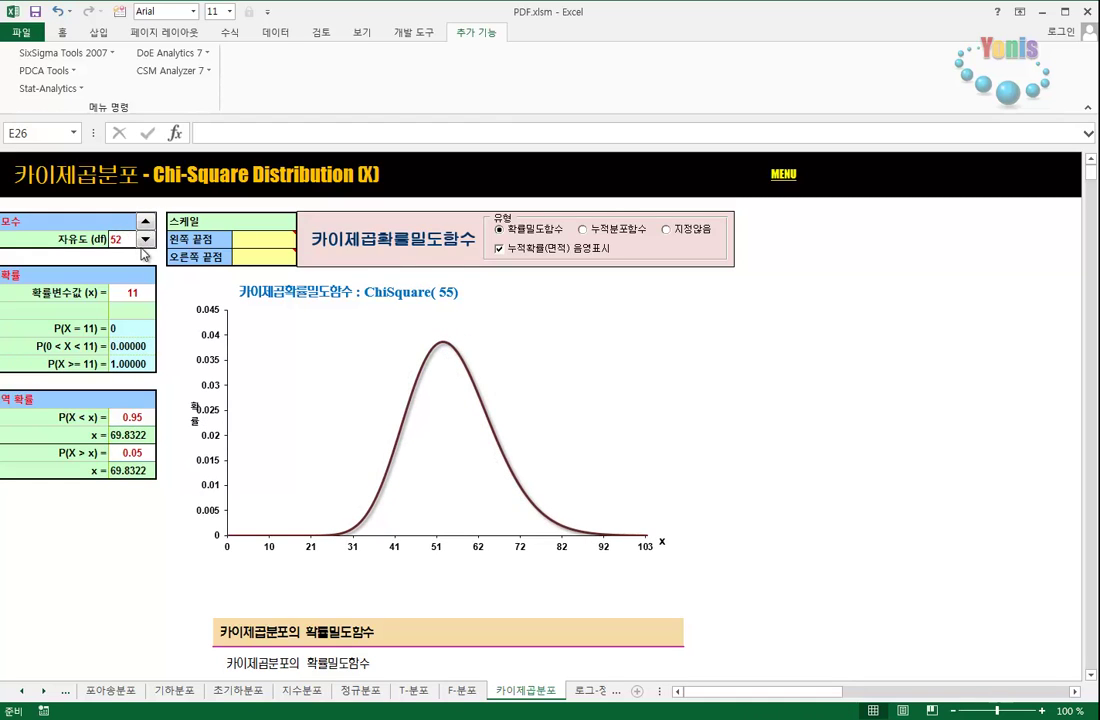
{"action": "left_click_drag", "start_coordinate": [143, 254], "coordinate": [148, 231]}
{"action": "left_click", "coordinate": [150, 230]}
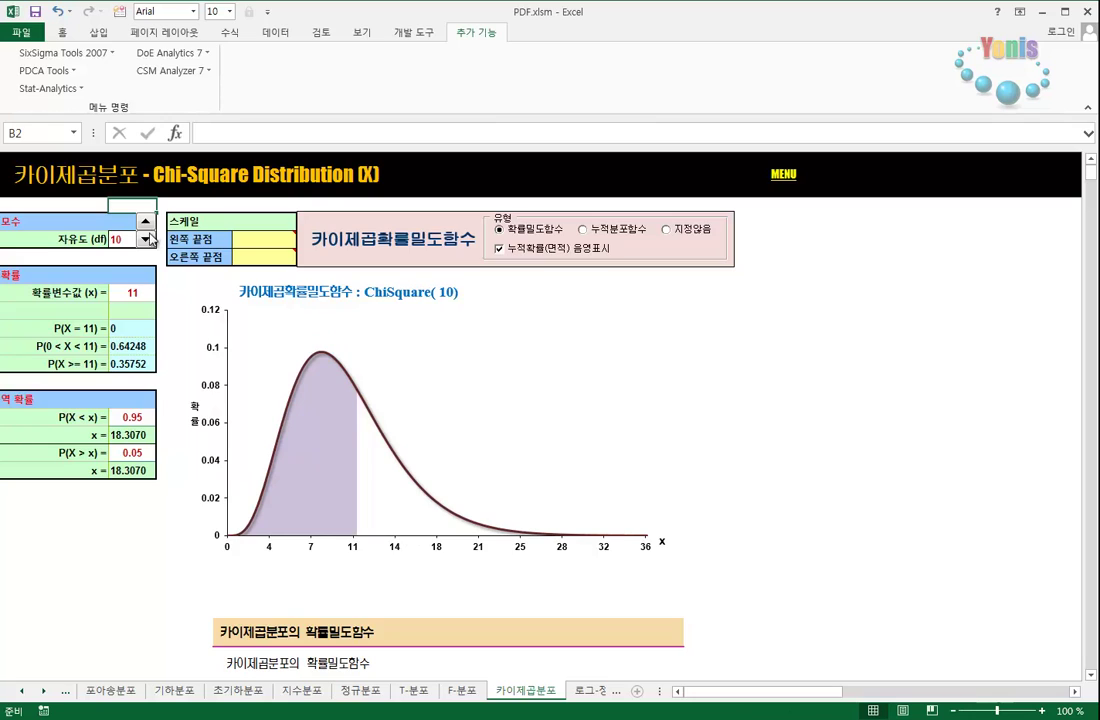
Step: Open the lognormal distribution sheet and set both the left and right X-scale limits to 1
{"action": "left_click", "coordinate": [582, 693]}
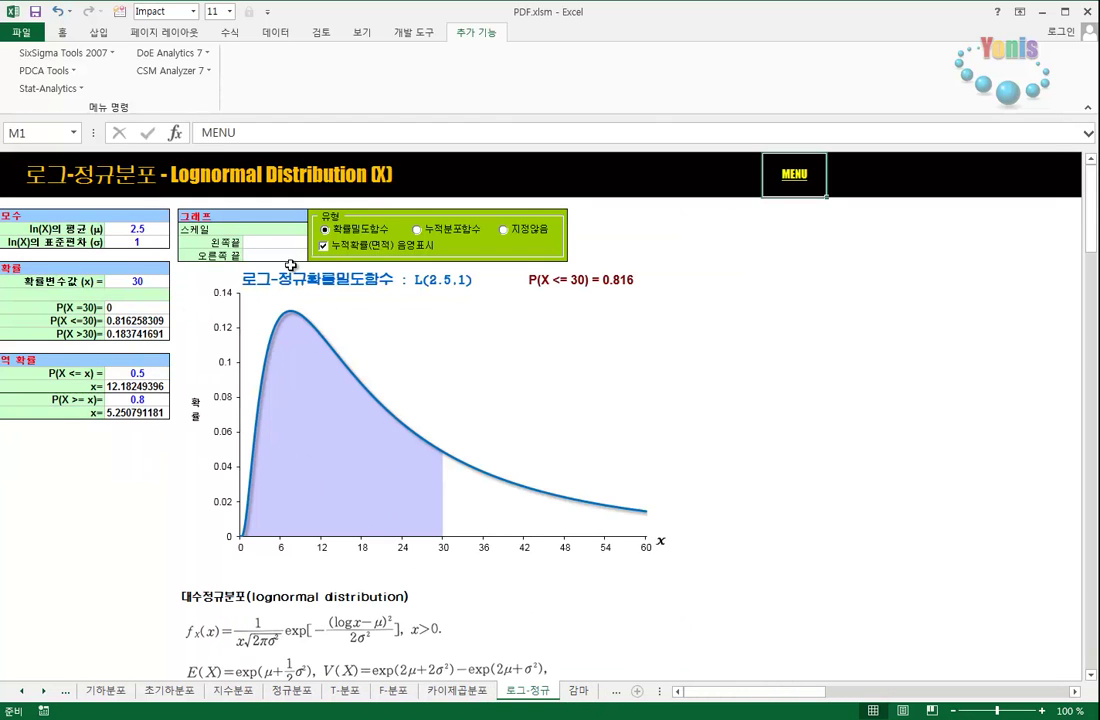
{"action": "left_click", "coordinate": [278, 243]}
{"action": "type", "text": "1"}
{"action": "key", "text": "Return"}
{"action": "type", "text": "1"}
Step: Clear both X-scale limits of the lognormal distribution chart
{"action": "left_click_drag", "start_coordinate": [282, 240], "coordinate": [281, 253]}
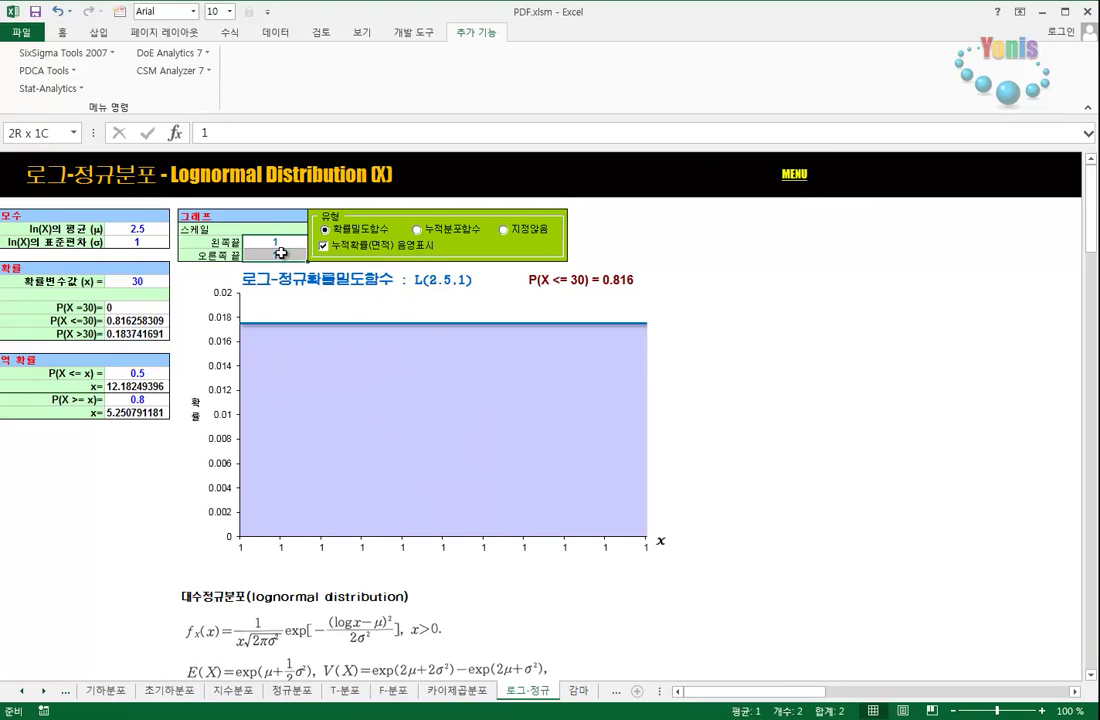
{"action": "key", "text": "Delete"}
{"action": "left_click", "coordinate": [174, 255]}
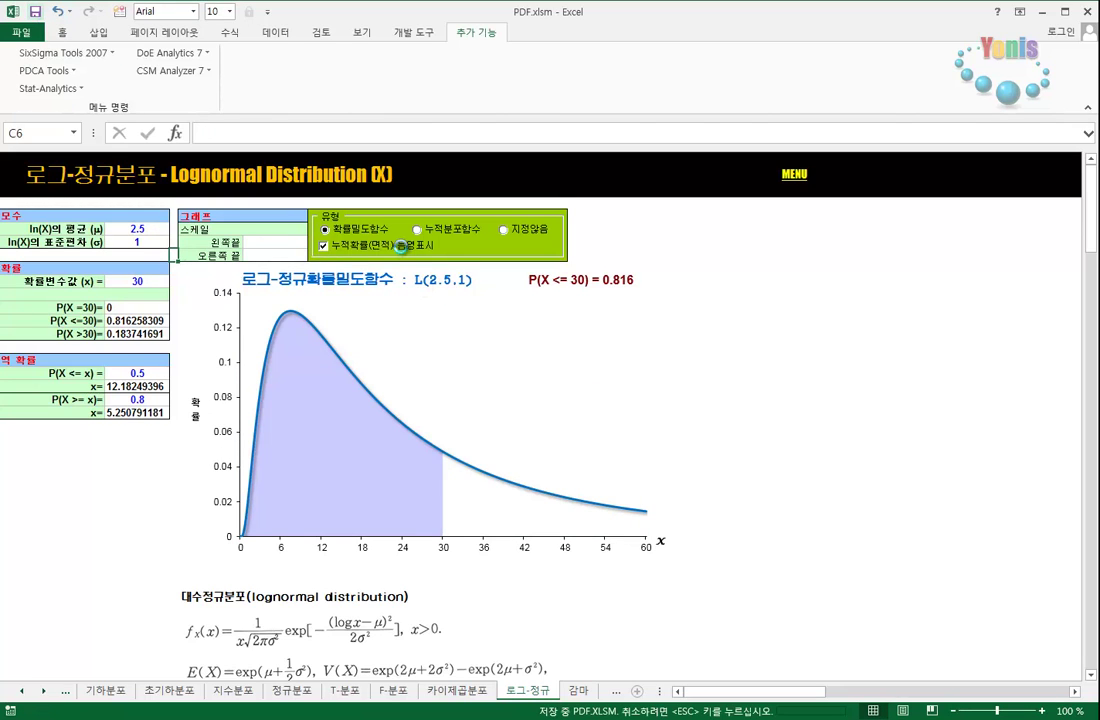
Step: Toggle the lognormal chart's cumulative probability shading off and on again, and check the ln(X) mean and standard deviation cells
{"action": "left_click", "coordinate": [403, 251]}
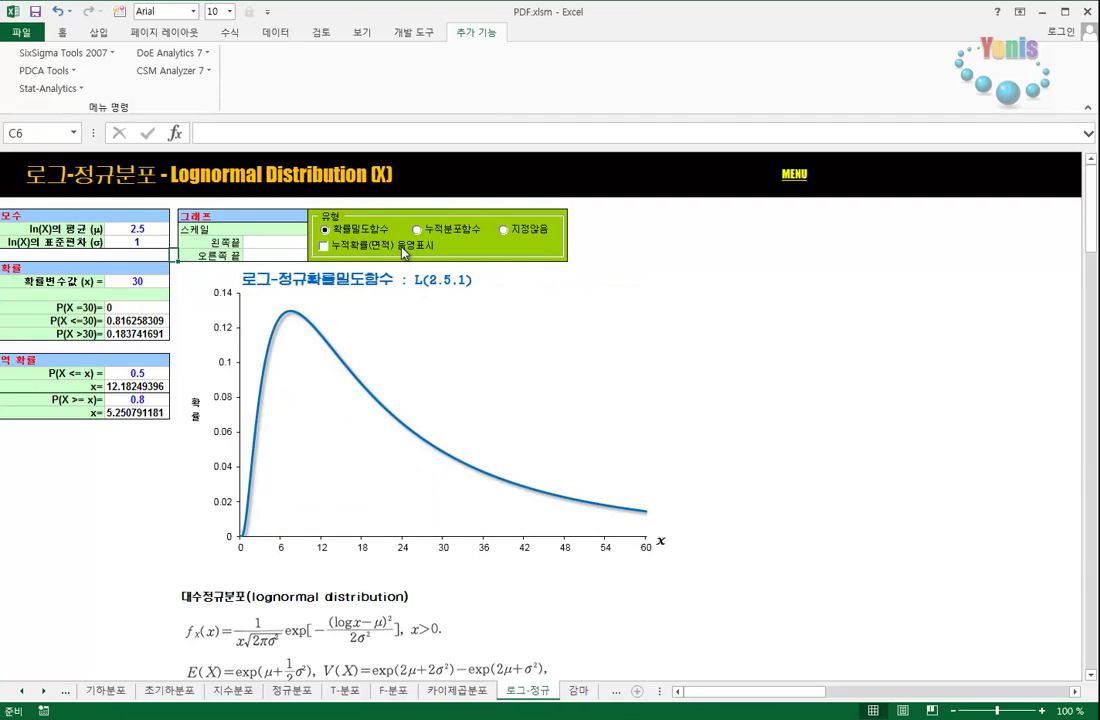
{"action": "left_click", "coordinate": [403, 251]}
{"action": "left_click", "coordinate": [135, 229]}
{"action": "left_click", "coordinate": [135, 245]}
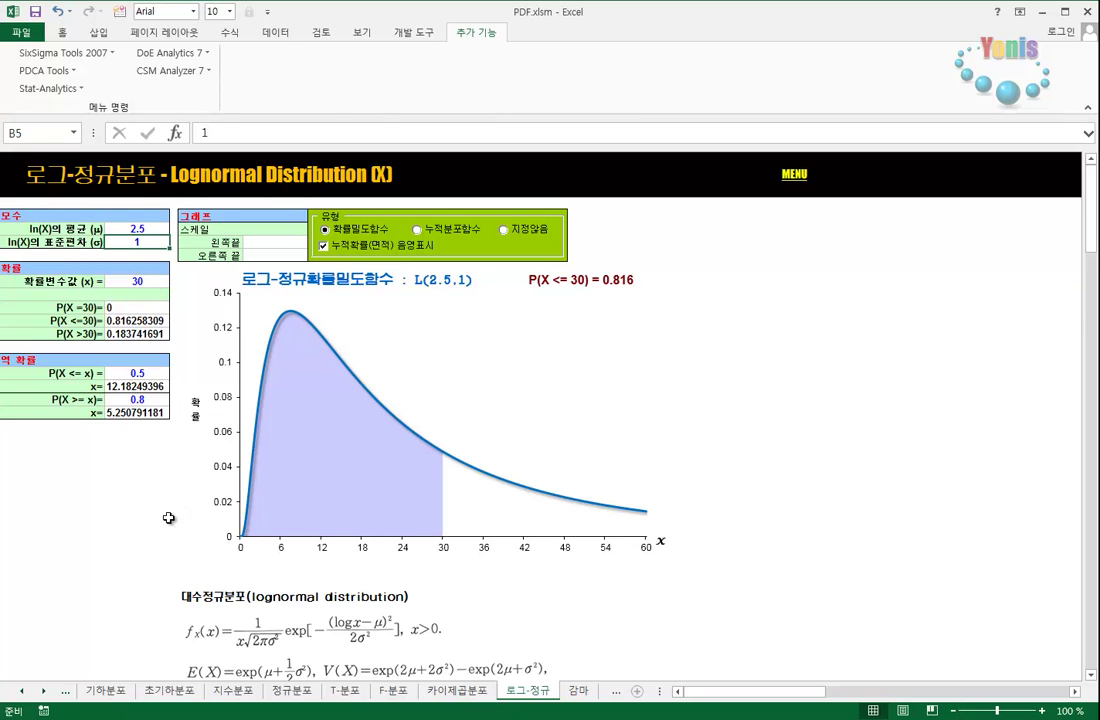
Step: View the Gamma distribution sheet and examine the Weibull distribution sheet, including its alpha parameter
{"action": "key", "text": "ctrl+Page_Down"}
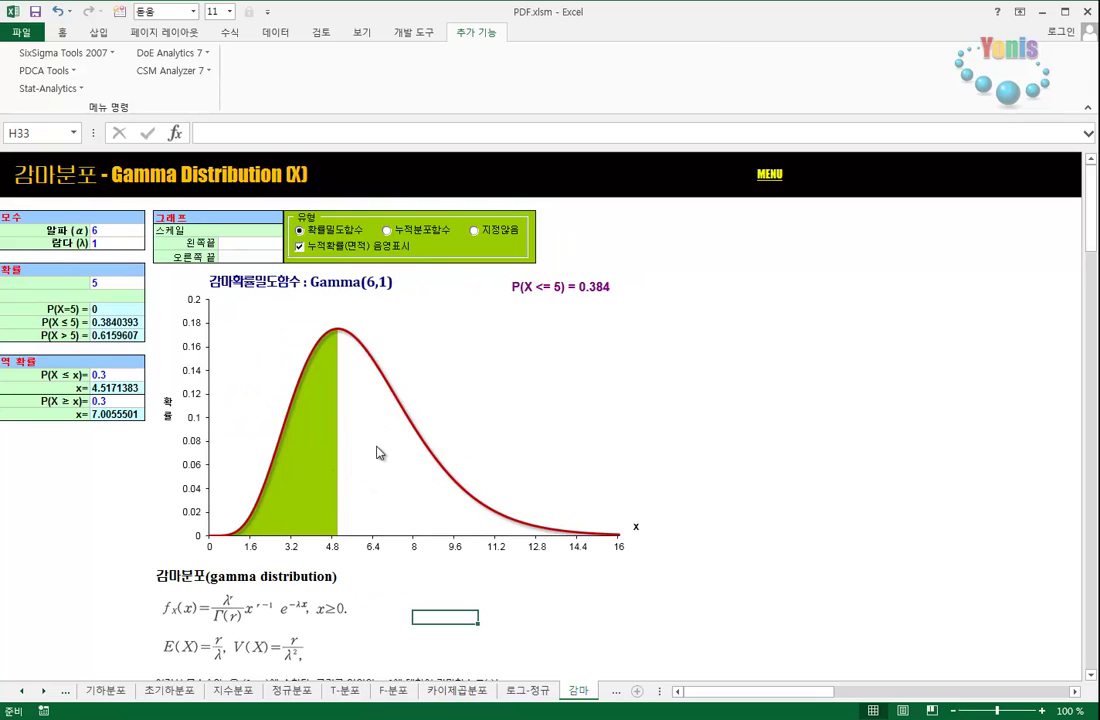
{"action": "key", "text": "ctrl+Page_Down"}
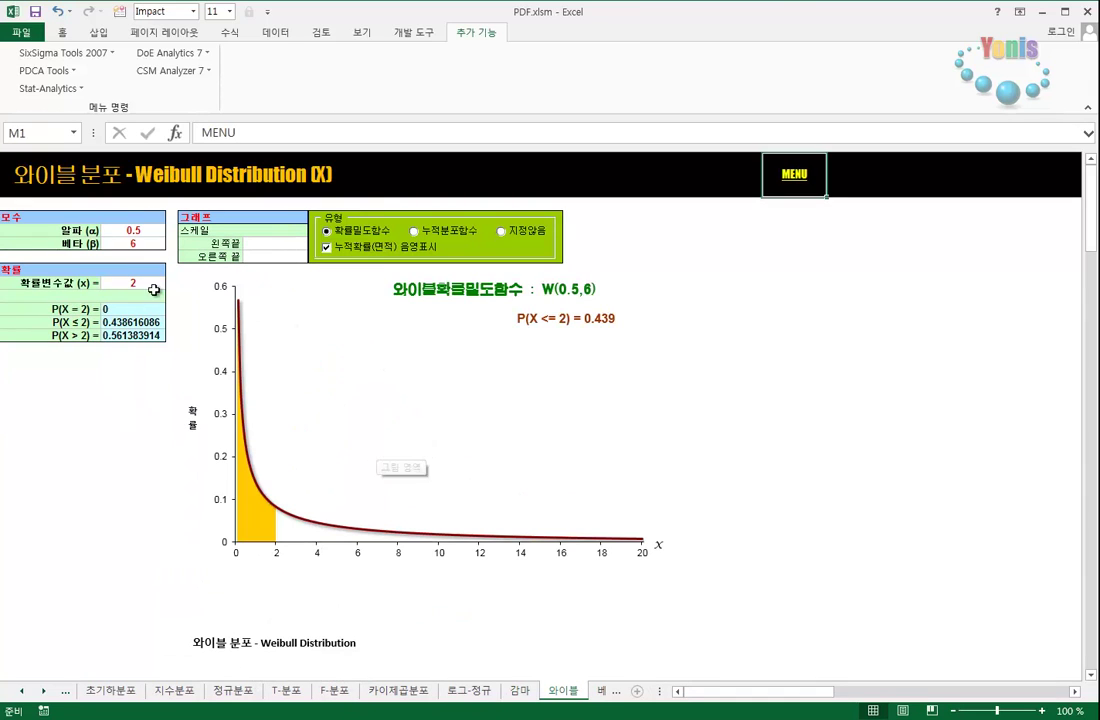
{"action": "left_click", "coordinate": [132, 230]}
{"action": "scroll", "coordinate": [150, 335], "scroll_direction": "down", "scroll_amount": 4}
{"action": "scroll", "coordinate": [154, 335], "scroll_direction": "up", "scroll_amount": 4}
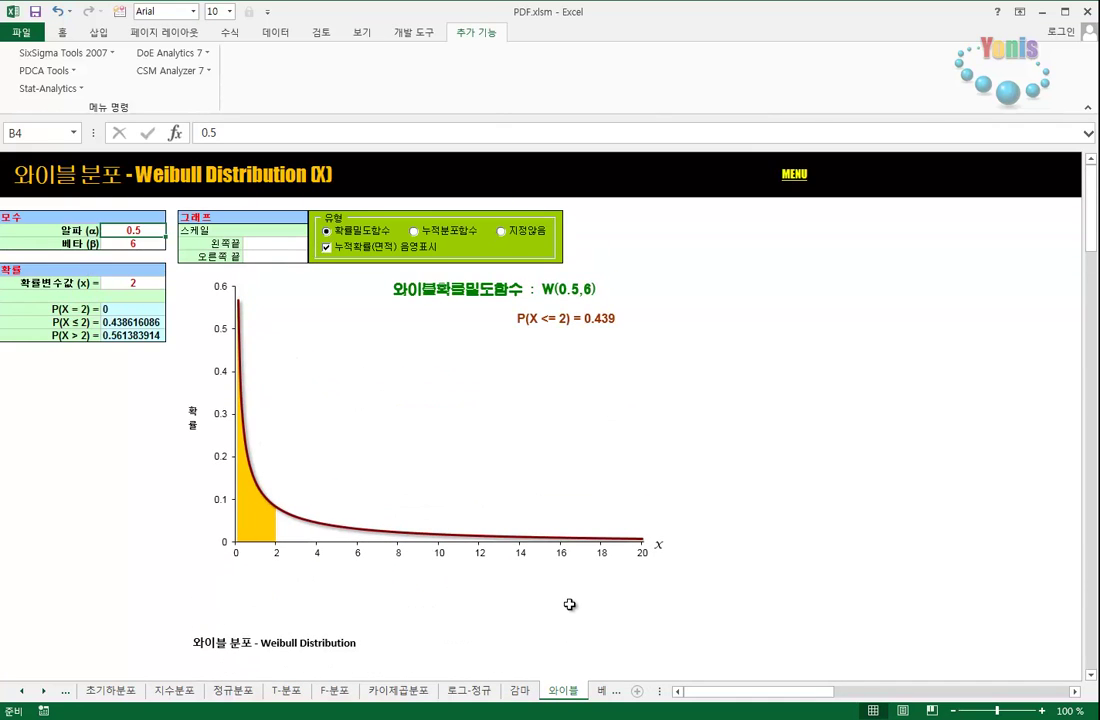
Step: On the Beta distribution sheet, turn off the cumulative probability shading and switch the chart to the cumulative distribution function and back to the density function
{"action": "key", "text": "ctrl+Page_Down"}
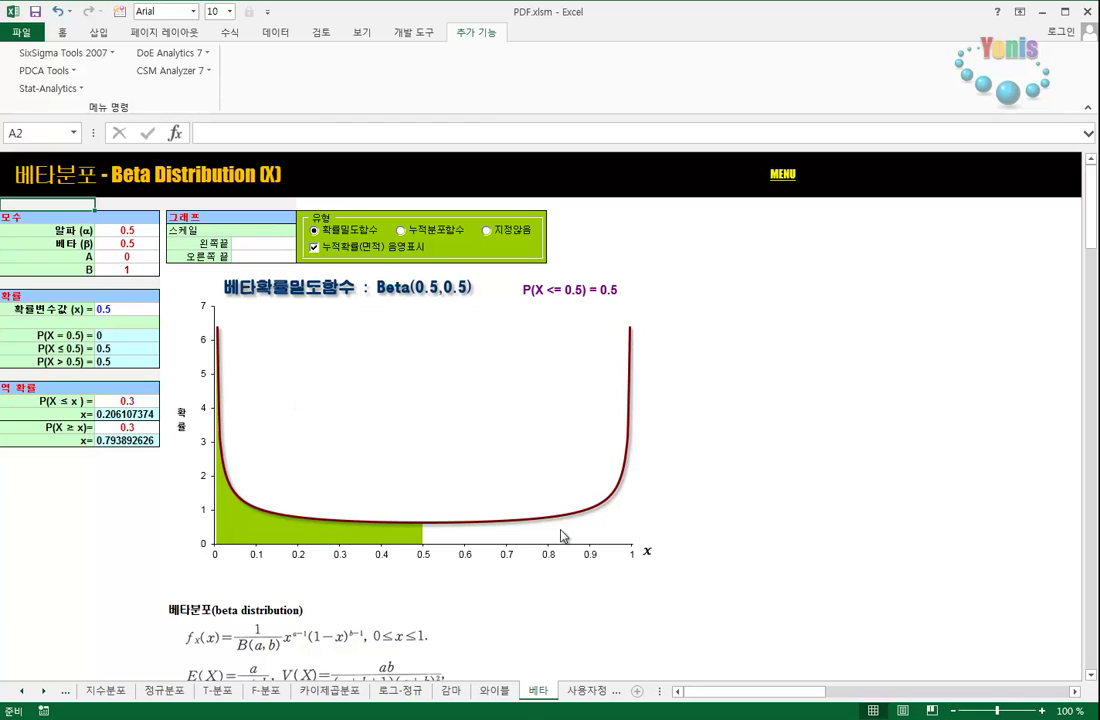
{"action": "left_click", "coordinate": [388, 247]}
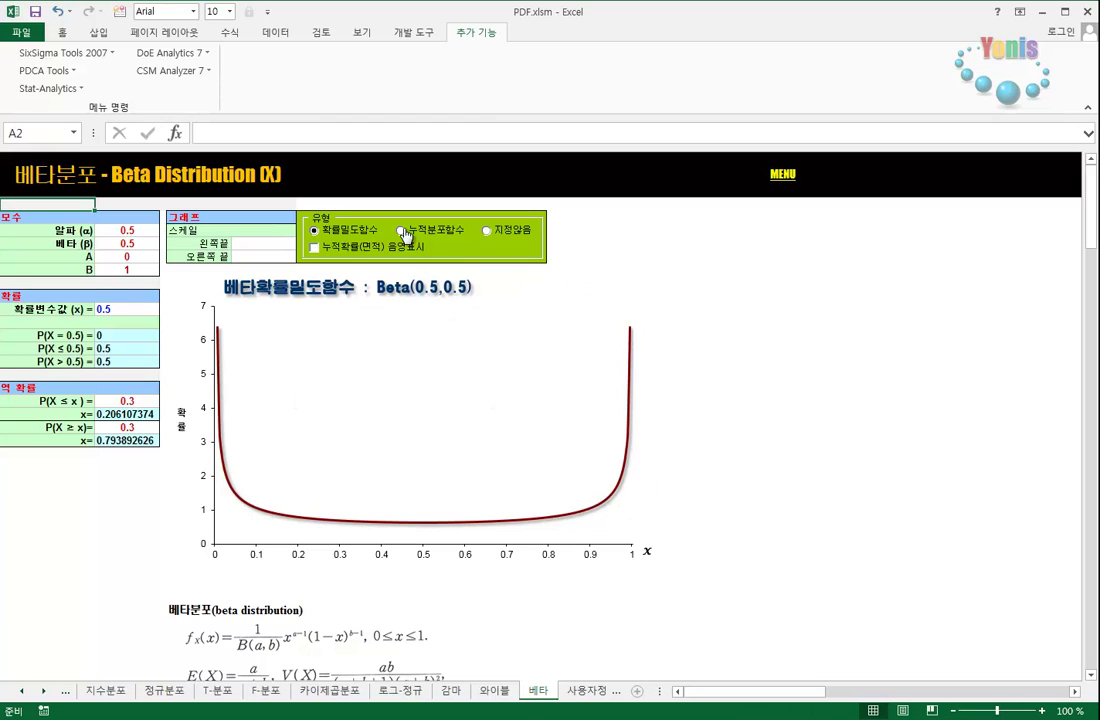
{"action": "left_click", "coordinate": [402, 231]}
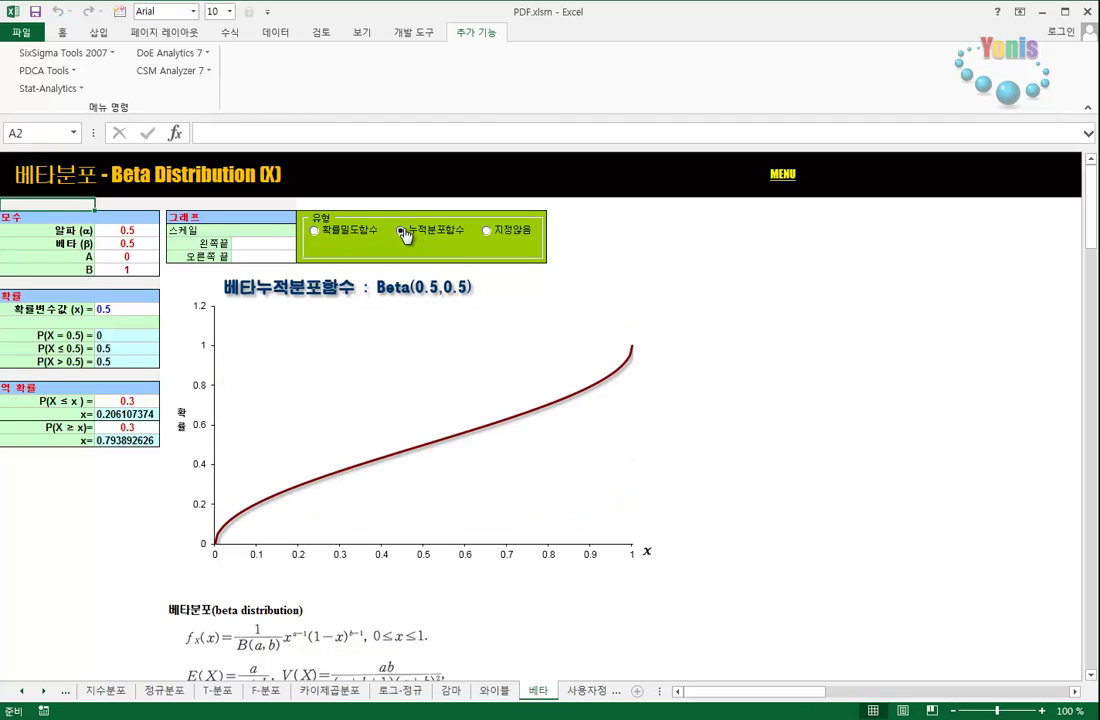
{"action": "left_click", "coordinate": [316, 231]}
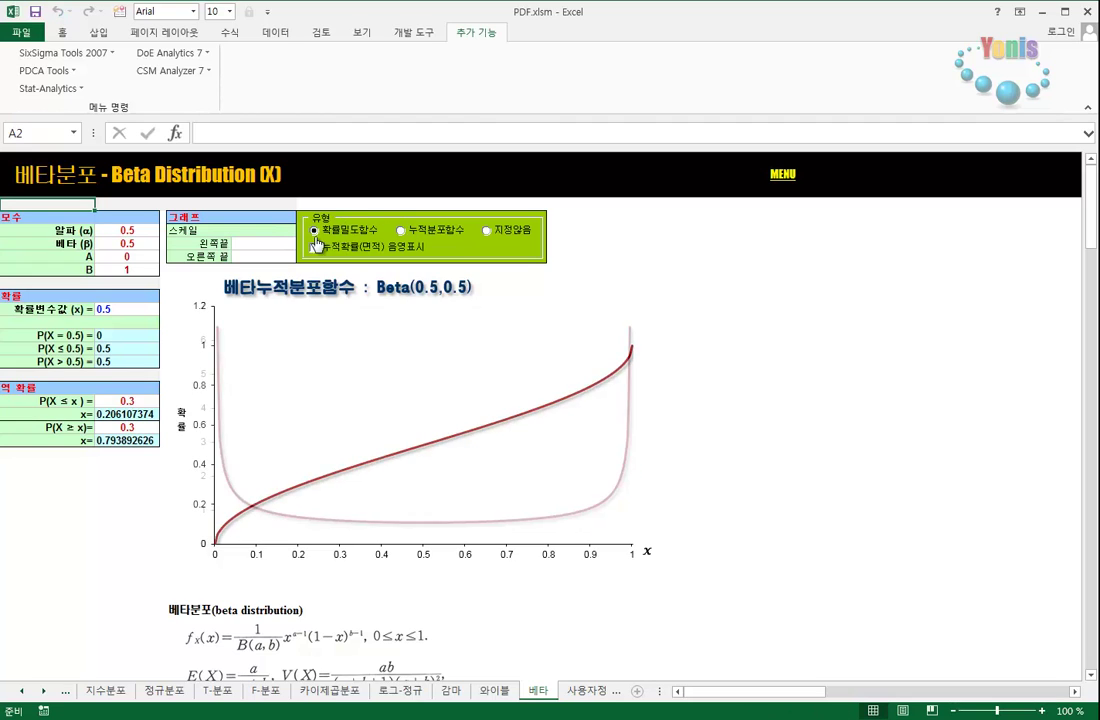
Step: Check the Beta sheet's inverse probability input and its BETAINV formula for P(X ≤ x), and turn on the cumulative probability shading
{"action": "left_click", "coordinate": [91, 390]}
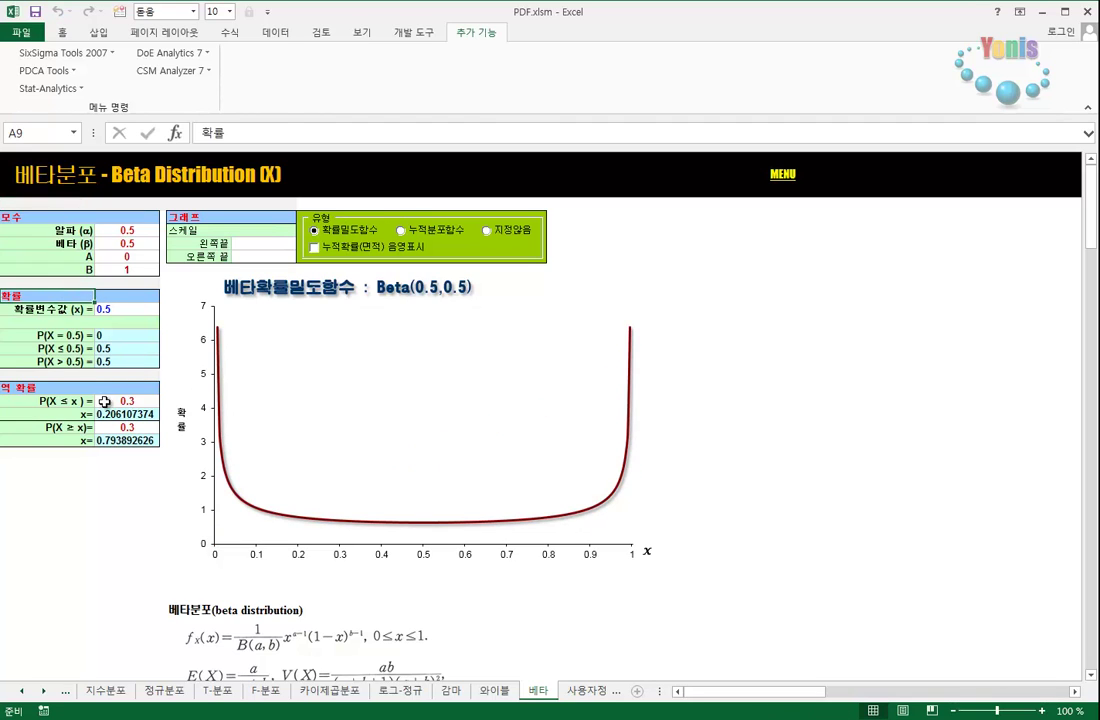
{"action": "left_click", "coordinate": [122, 402]}
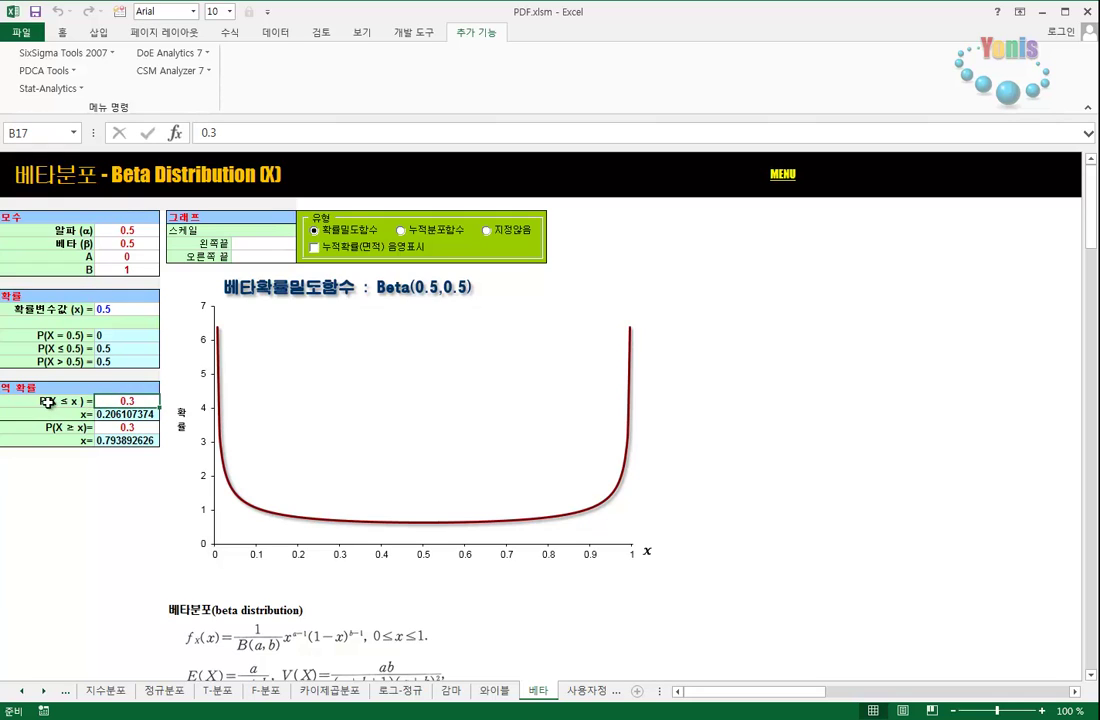
{"action": "left_click", "coordinate": [118, 413]}
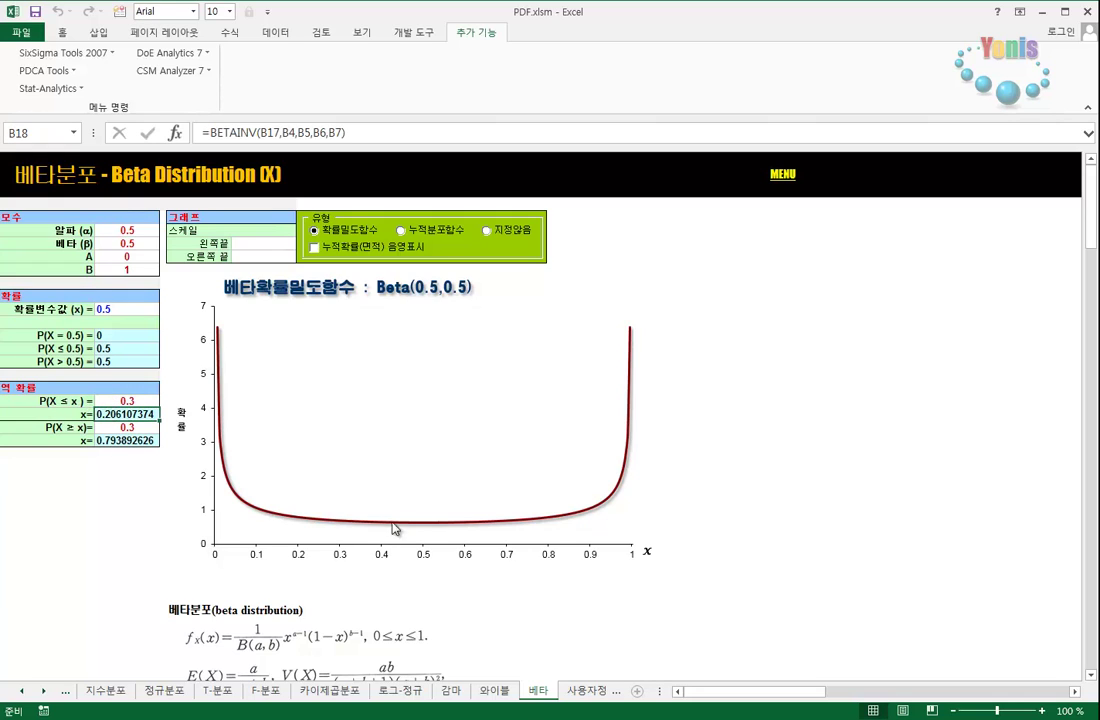
{"action": "left_click", "coordinate": [350, 249]}
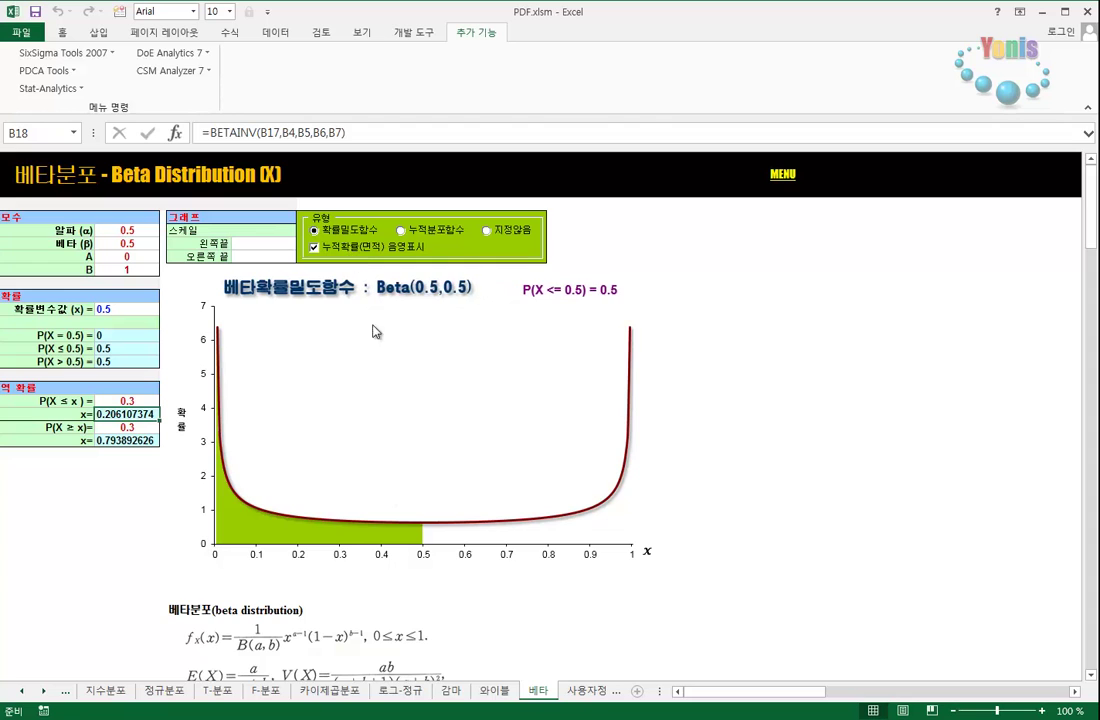
Step: Examine the user-defined distribution sheet's x and P(X=x) table, summary, probability calculation and chart areas, and return to the Beta sheet
{"action": "left_click", "coordinate": [585, 690]}
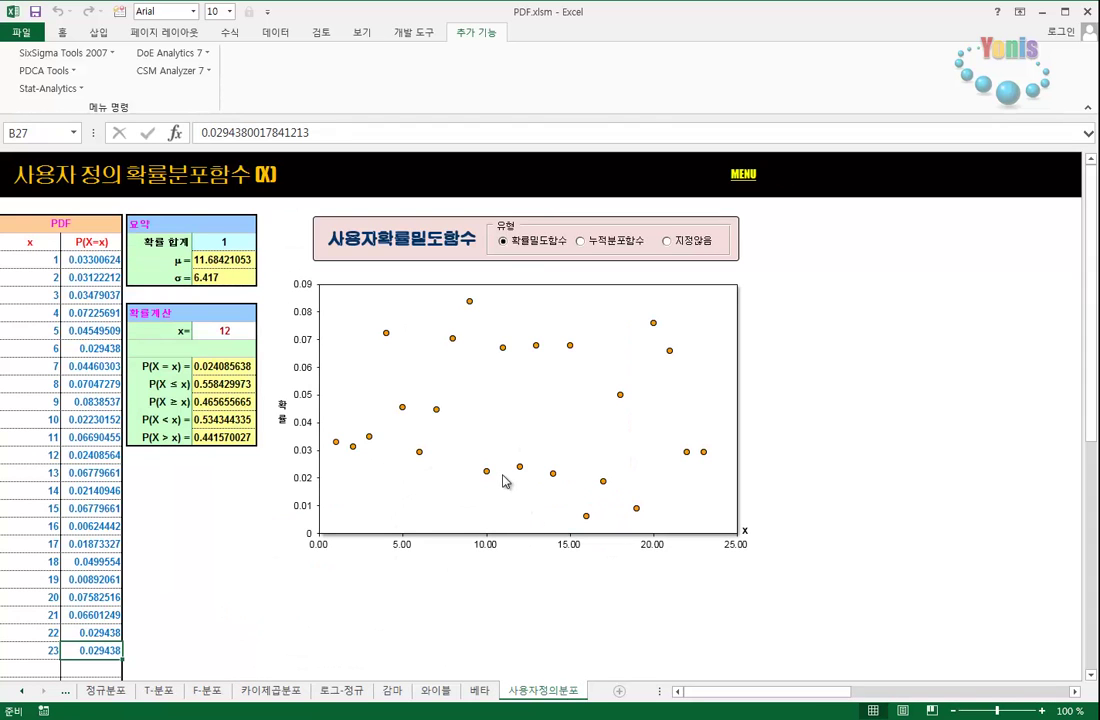
{"action": "left_click", "coordinate": [116, 477]}
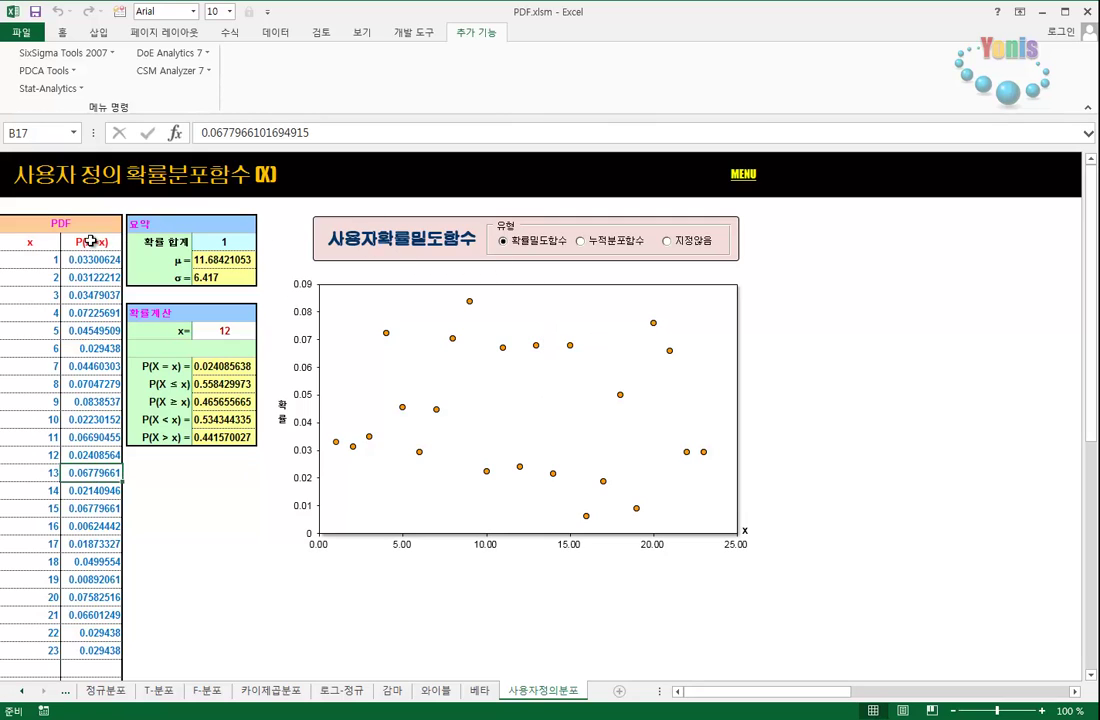
{"action": "left_click_drag", "start_coordinate": [76, 221], "coordinate": [563, 283]}
{"action": "left_click", "coordinate": [165, 247]}
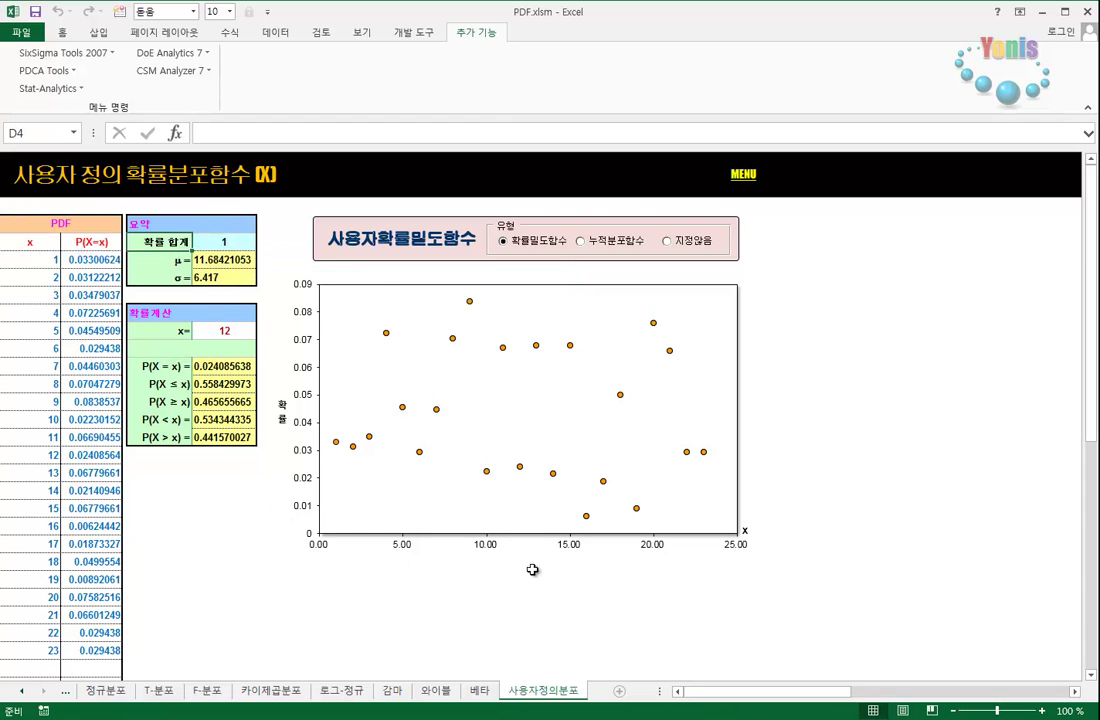
{"action": "left_click_drag", "start_coordinate": [732, 615], "coordinate": [22, 230]}
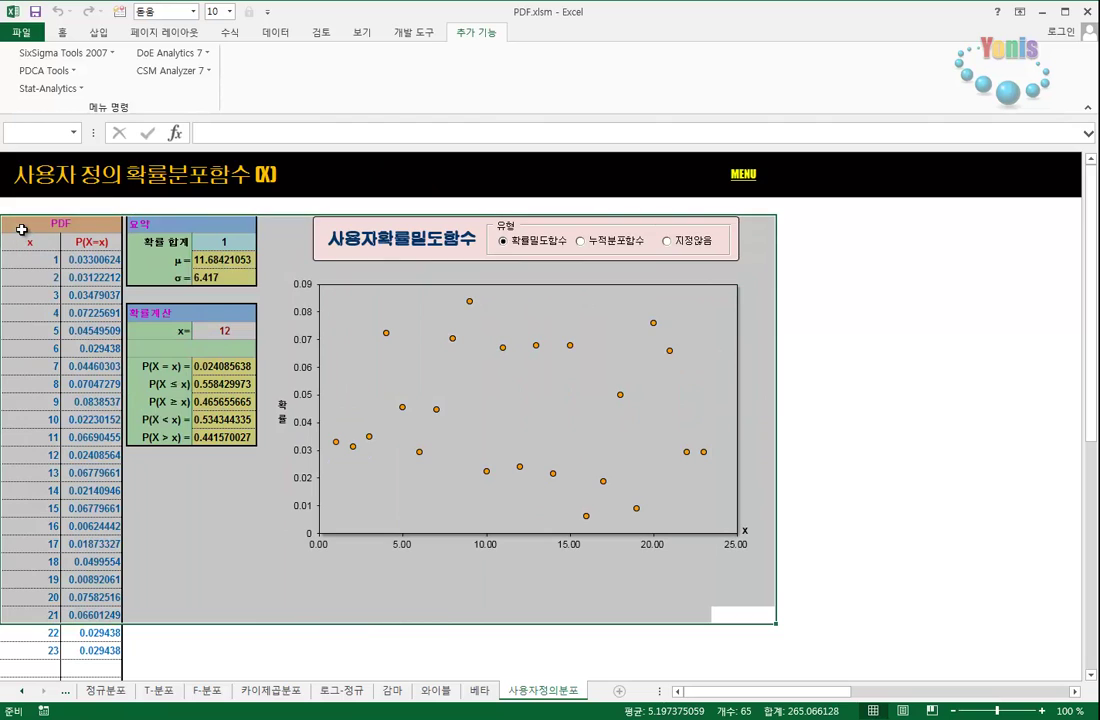
{"action": "left_click", "coordinate": [57, 299]}
{"action": "left_click", "coordinate": [116, 396]}
{"action": "key", "text": "ctrl+Down"}
{"action": "left_click", "coordinate": [228, 312]}
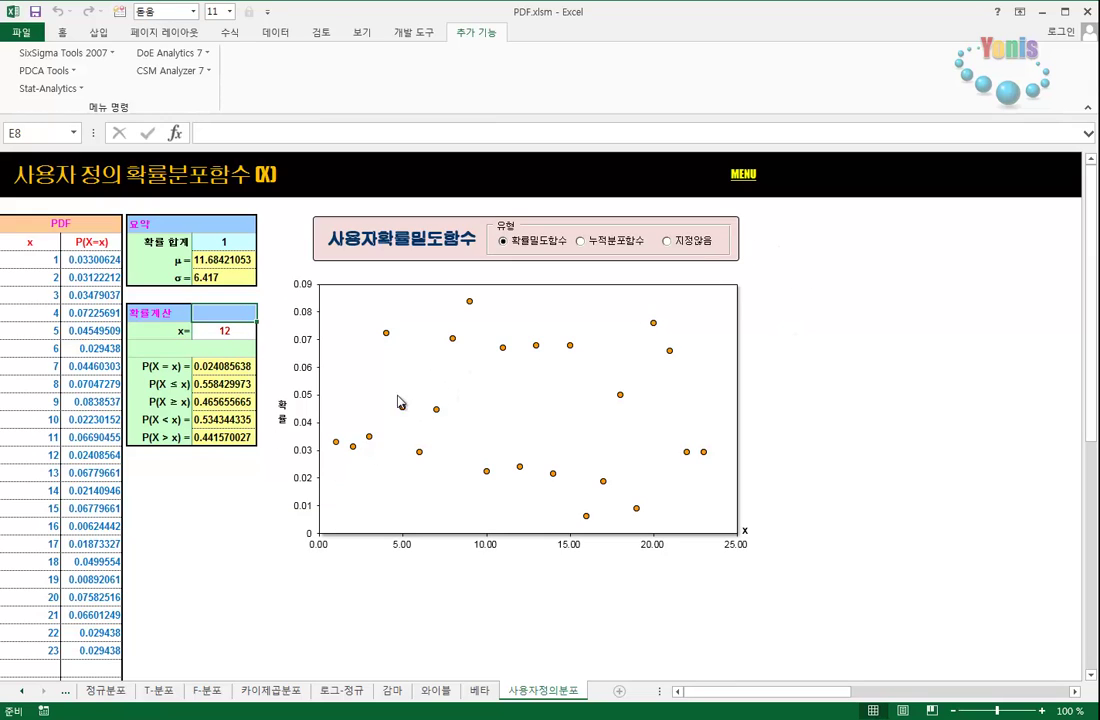
{"action": "key", "text": "ctrl+Page_Up"}
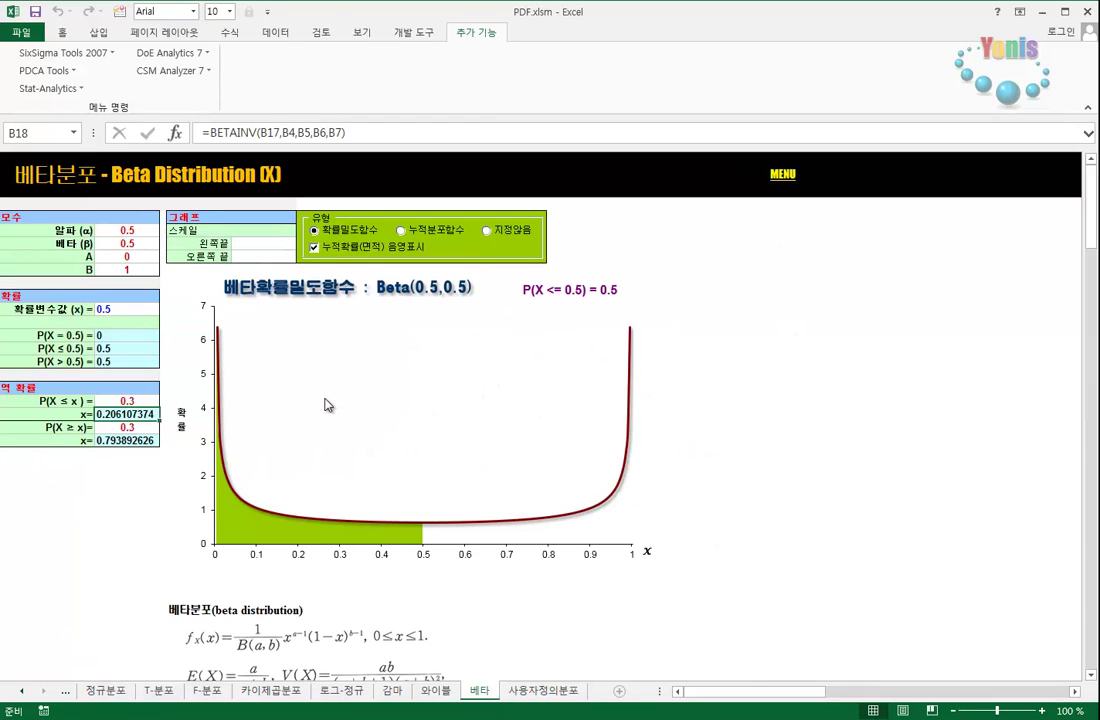